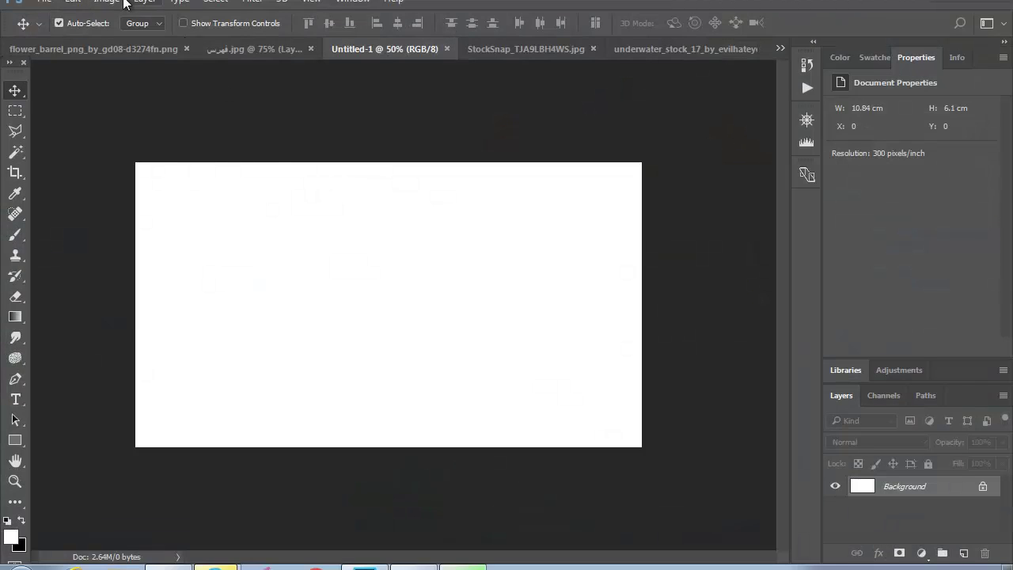
# Check the Image Size dialog and keep the 1280×720 canvas unchanged
pyautogui.click(119, 2)
pyautogui.click(158, 110)
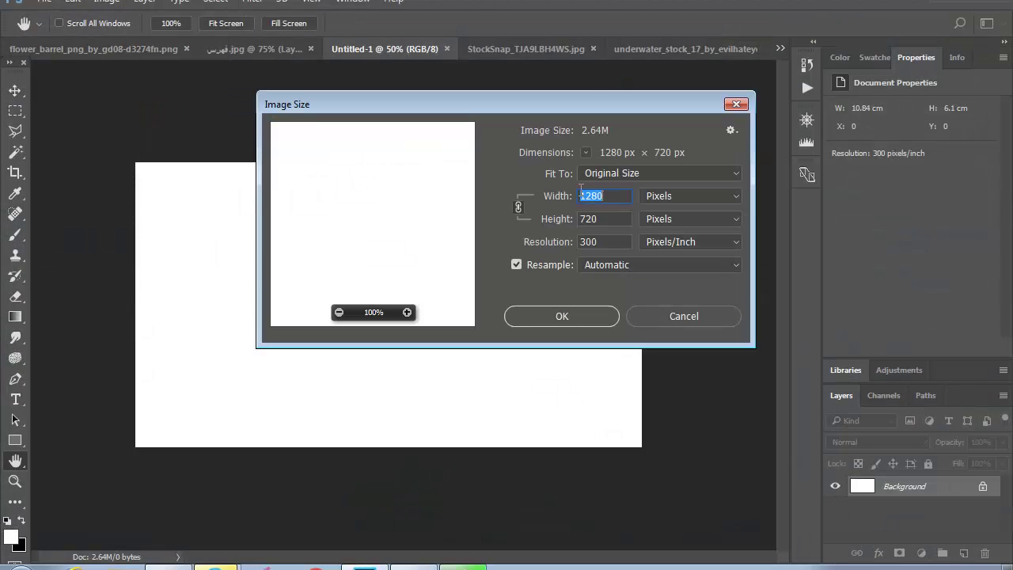
pyautogui.click(615, 219)
pyautogui.click(578, 316)
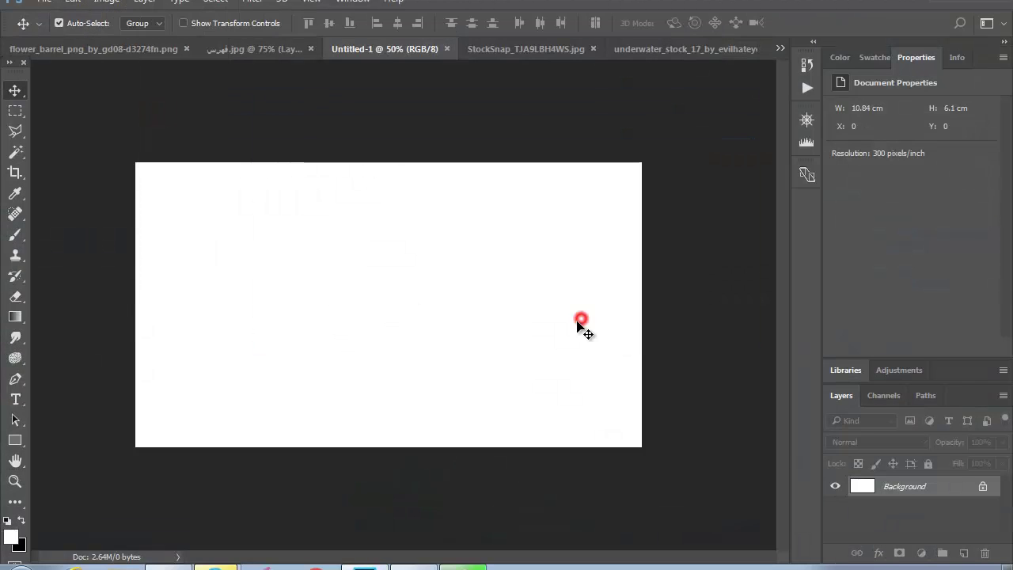
# Bring the whole StockSnap underwater photo into Untitled-1 as a new layer
pyautogui.click(516, 50)
pyautogui.hotkey('ctrl', 'a')
pyautogui.moveTo(325, 145); pyautogui.dragTo(372, 238)
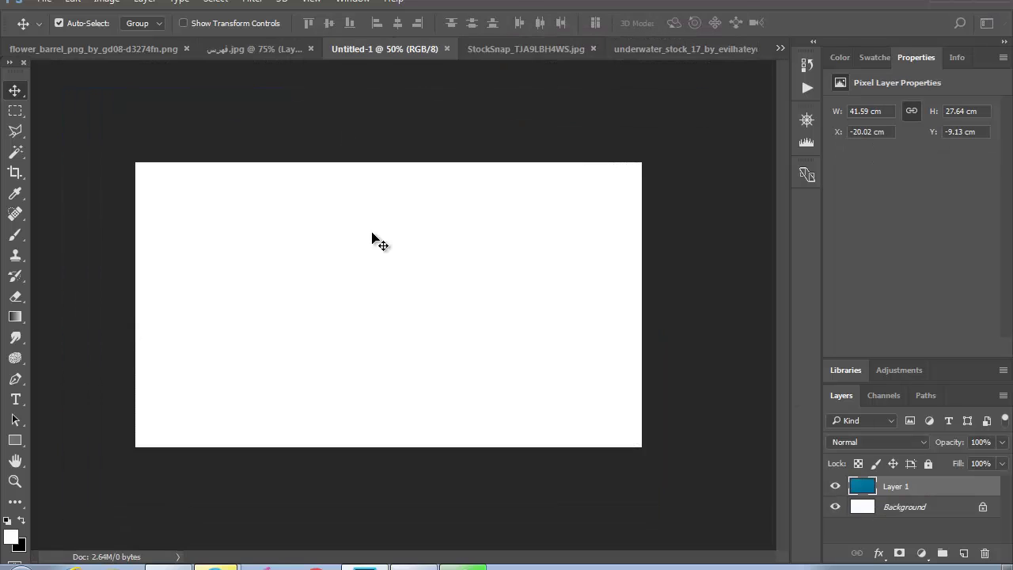
pyautogui.press('z')
pyautogui.hotkey('ctrl', '-')
pyautogui.hotkey('ctrl', '-')
# Scale Layer 1 into a thin full-width strip along the canvas bottom
pyautogui.hotkey('ctrl', 't')
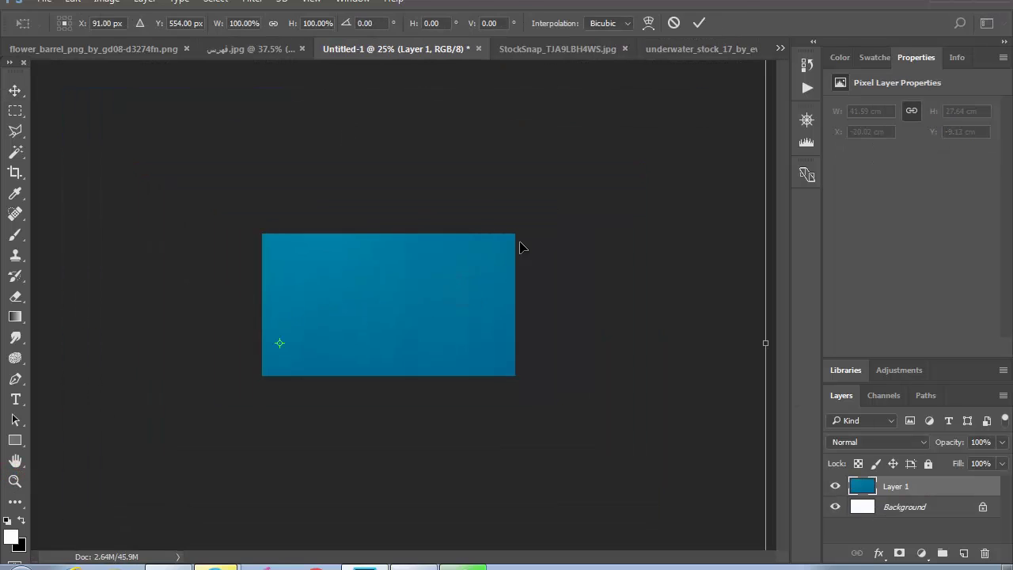
pyautogui.click(15, 478)
pyautogui.keyDown('alt'); pyautogui.click(430, 315); pyautogui.keyUp('alt')
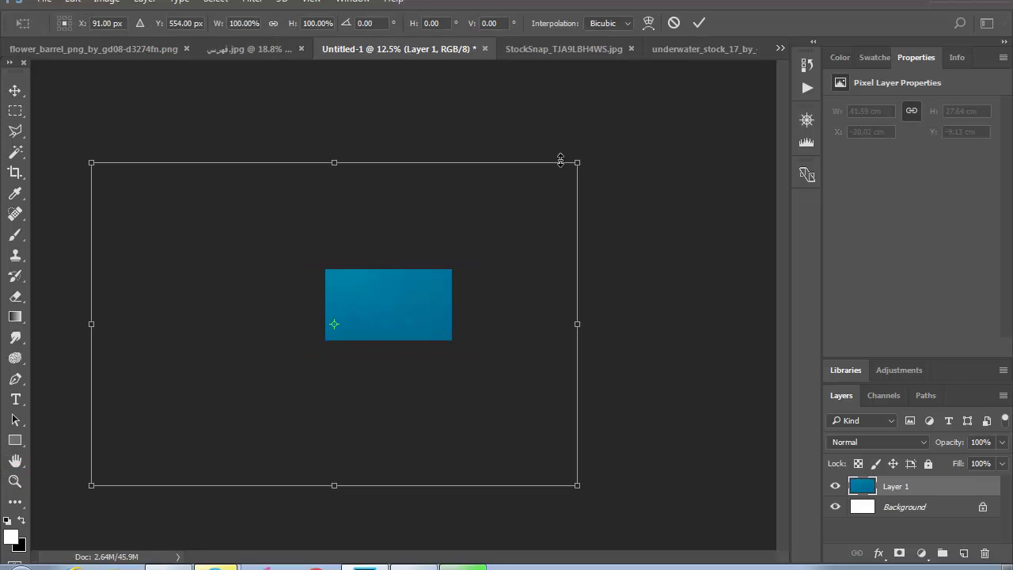
pyautogui.moveTo(575, 162)
pyautogui.mouseDown()
pyautogui.moveTo(427, 293)
pyautogui.moveTo(436, 294)
pyautogui.moveTo(388, 319)
pyautogui.moveTo(383, 296)
pyautogui.moveTo(435, 335)
pyautogui.moveTo(420, 326)
pyautogui.moveTo(452, 308)
pyautogui.mouseUp()
pyautogui.moveTo(383, 349); pyautogui.dragTo(384, 340)
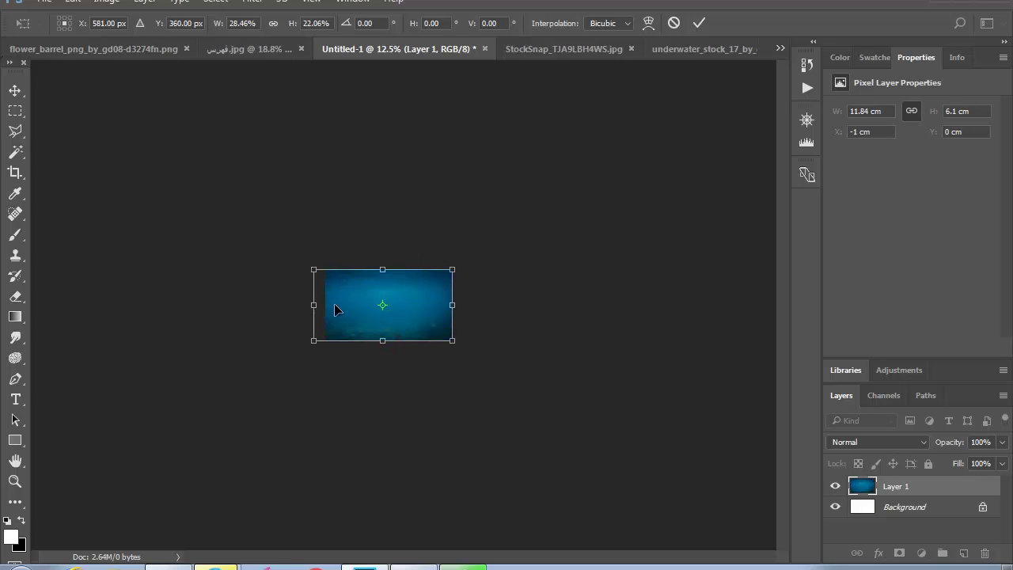
pyautogui.moveTo(314, 305); pyautogui.dragTo(325, 300)
pyautogui.moveTo(389, 270); pyautogui.dragTo(388, 316)
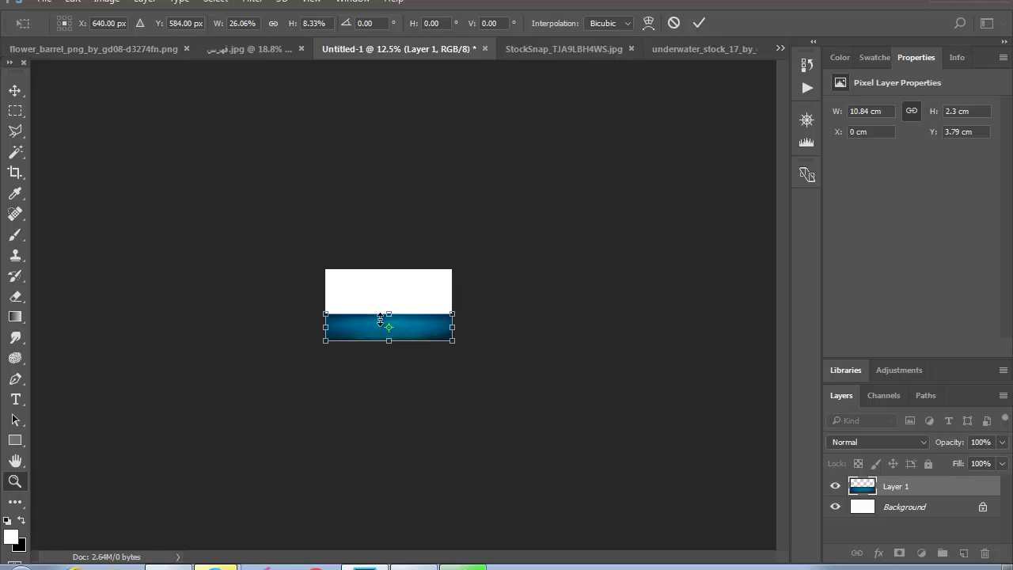
pyautogui.press('Return')
pyautogui.click(563, 49)
# Close the StockSnap photo without saving changes
pyautogui.click(681, 49)
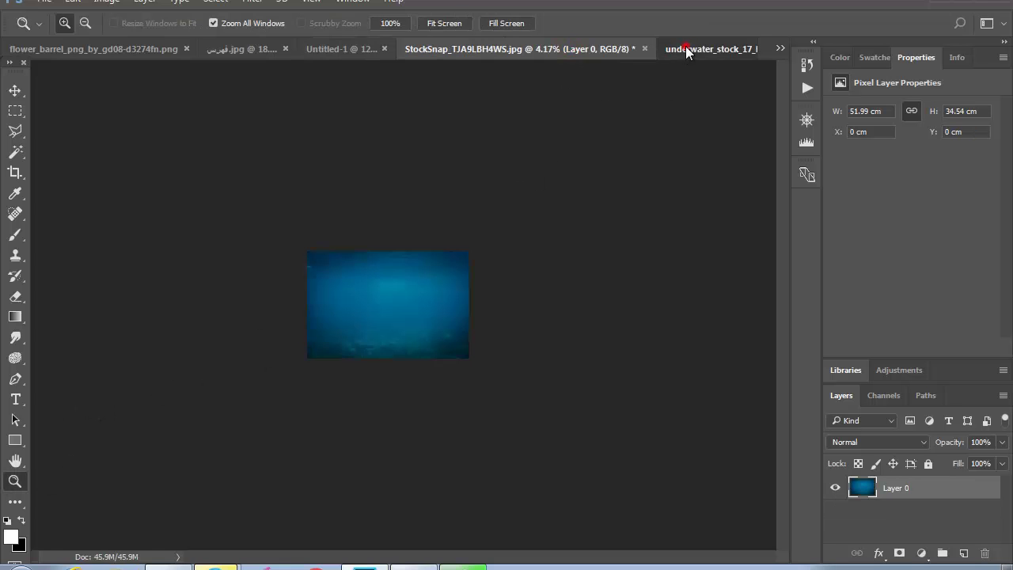
pyautogui.click(298, 47)
pyautogui.click(645, 49)
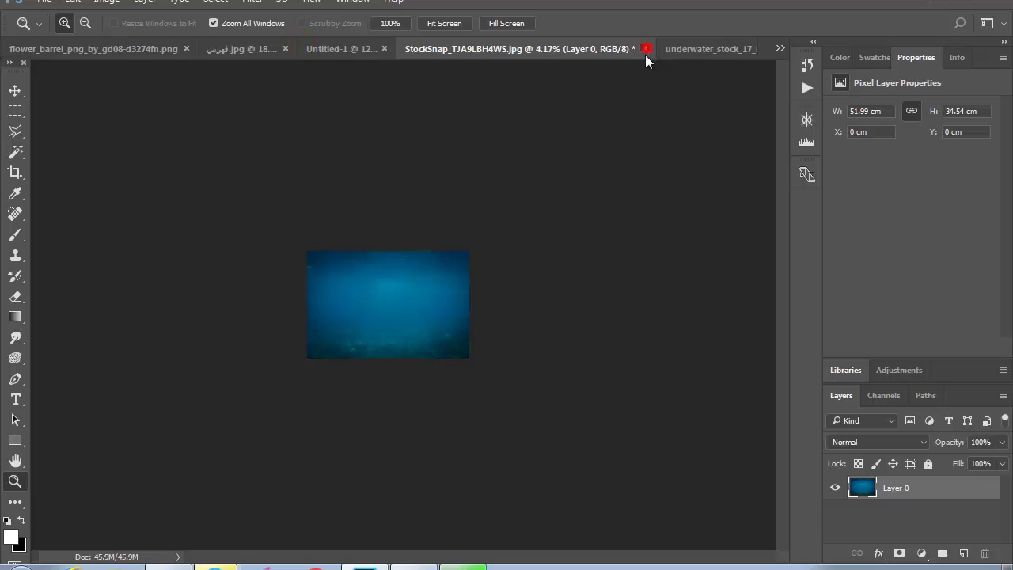
pyautogui.click(505, 224)
# Unlock the sunlit underwater photo's layer and drag it into Untitled-1
pyautogui.click(982, 491)
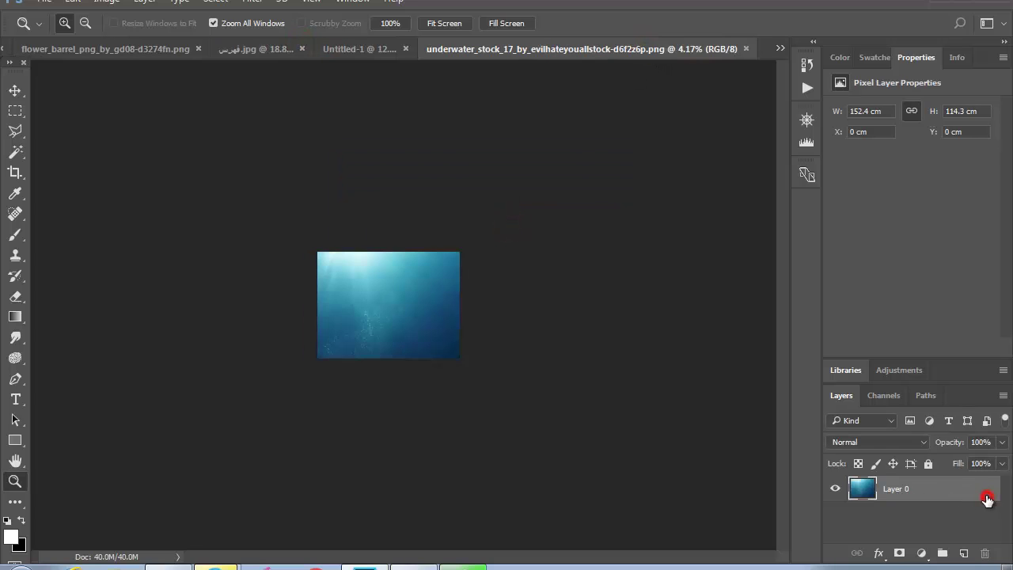
pyautogui.click(16, 91)
pyautogui.moveTo(409, 308); pyautogui.dragTo(404, 301)
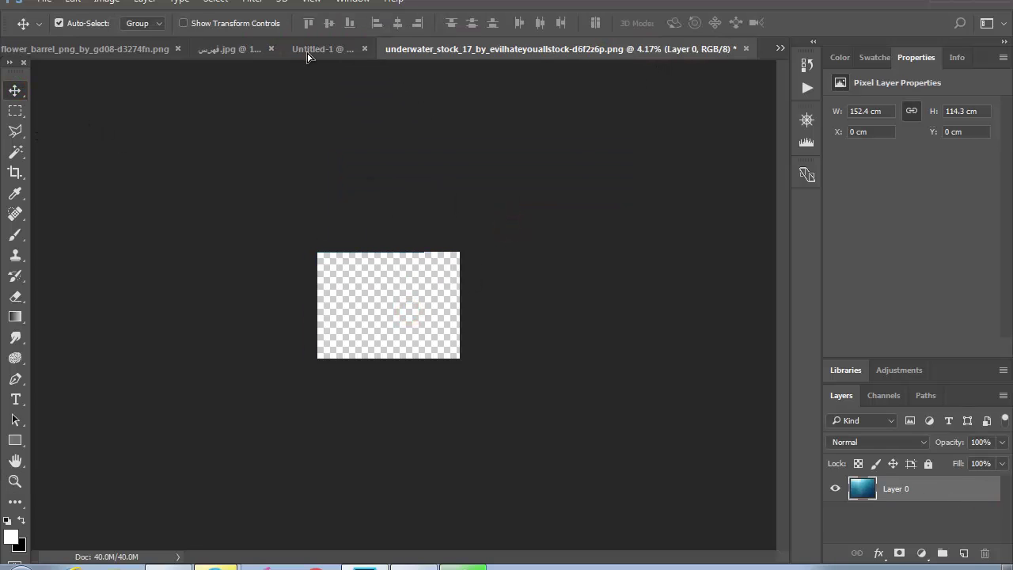
# Scale Layer 2 into a strip aligned with the canvas's left, right and bottom edges
pyautogui.hotkey('ctrl', 't')
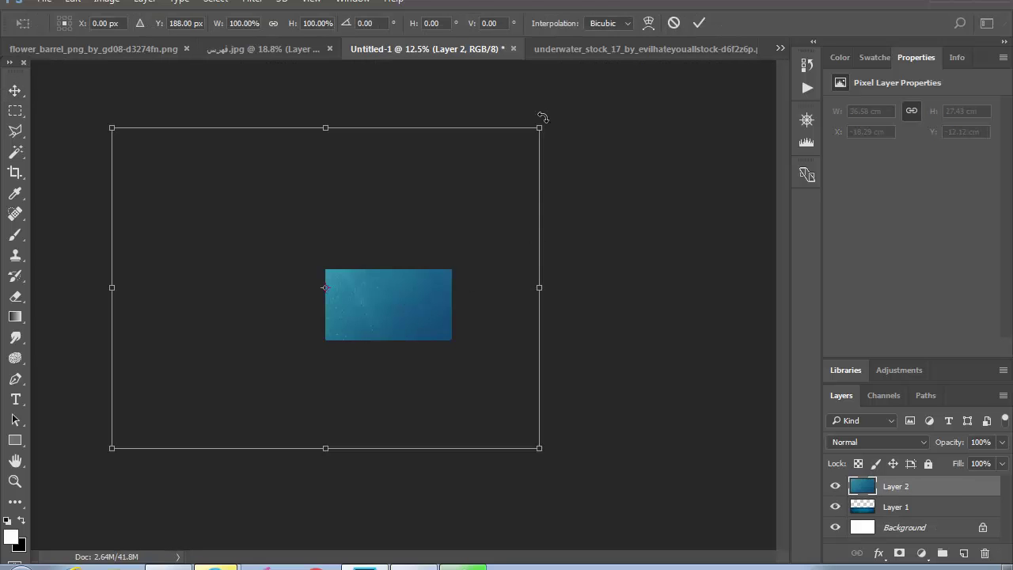
pyautogui.moveTo(540, 124); pyautogui.dragTo(413, 220)
pyautogui.moveTo(384, 290); pyautogui.dragTo(421, 288)
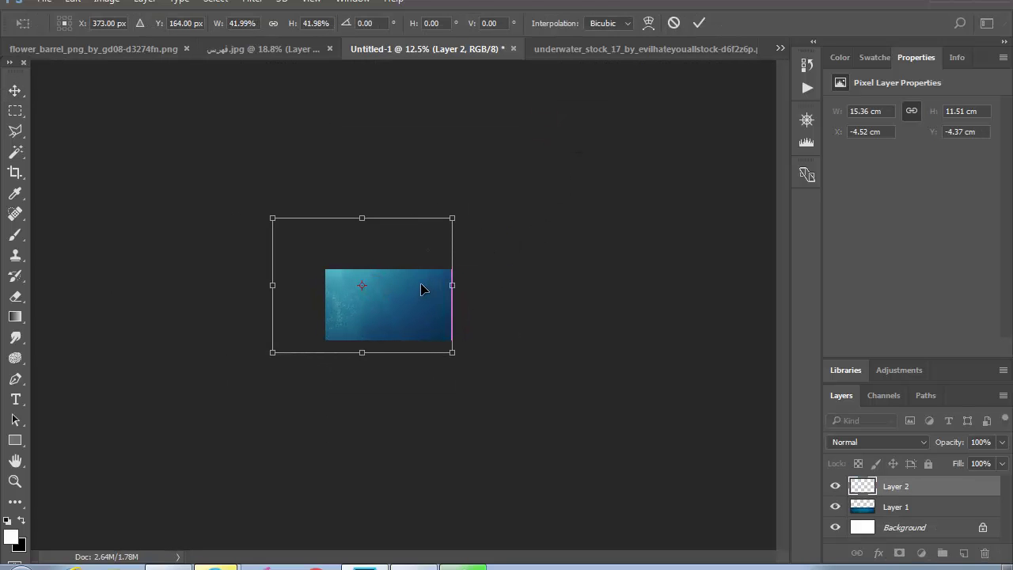
pyautogui.moveTo(363, 219); pyautogui.dragTo(363, 270)
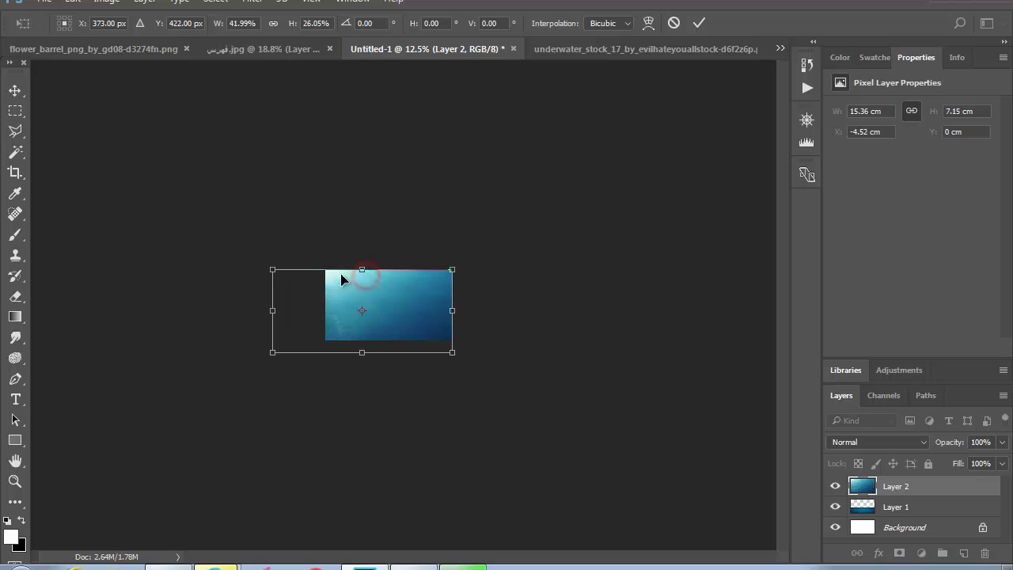
pyautogui.moveTo(276, 310); pyautogui.dragTo(325, 309)
pyautogui.moveTo(389, 352); pyautogui.dragTo(389, 340)
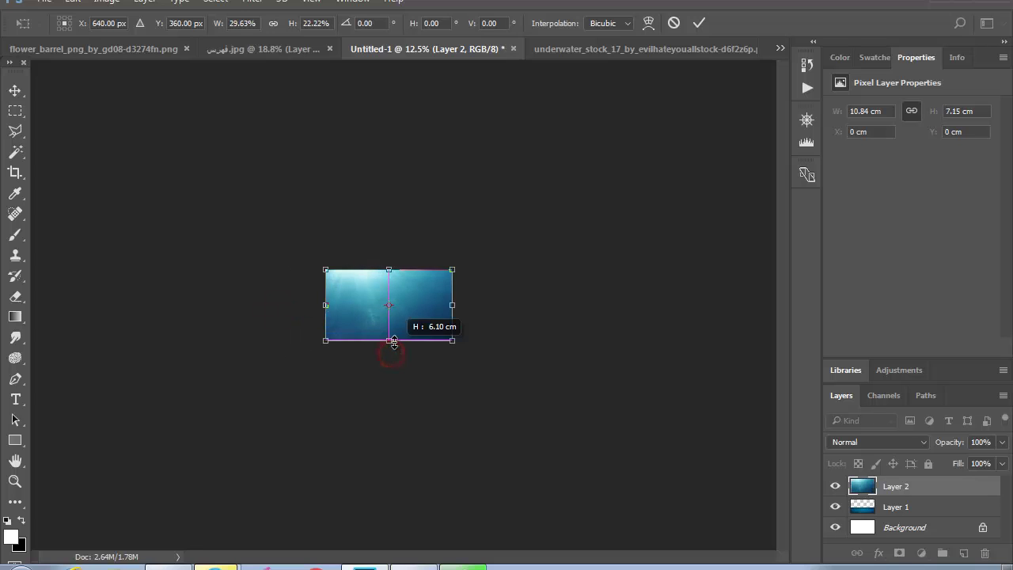
pyautogui.moveTo(387, 270); pyautogui.dragTo(388, 313)
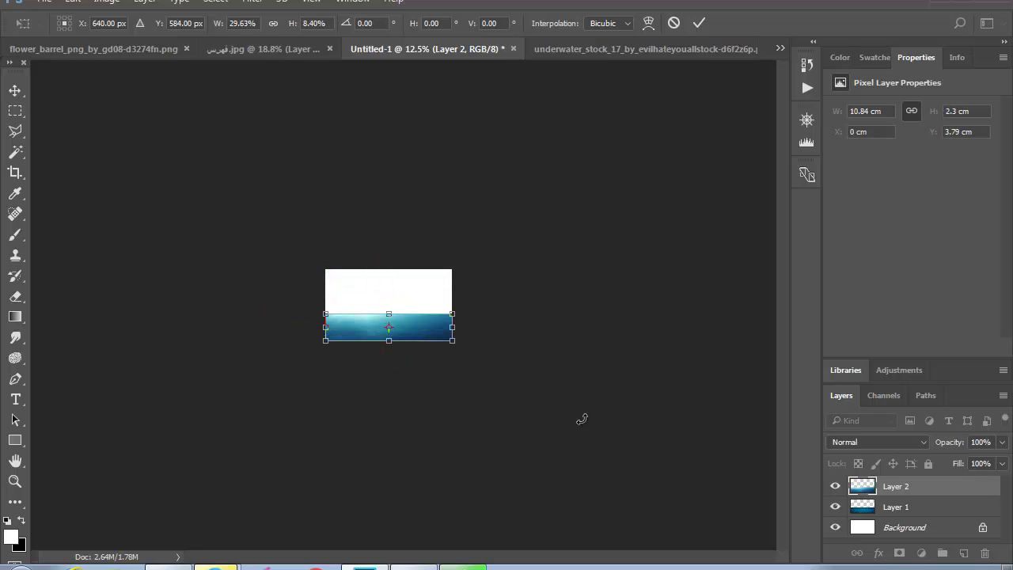
# Set Layer 2's blend mode to Overlay and compare it on and off
pyautogui.click(883, 440)
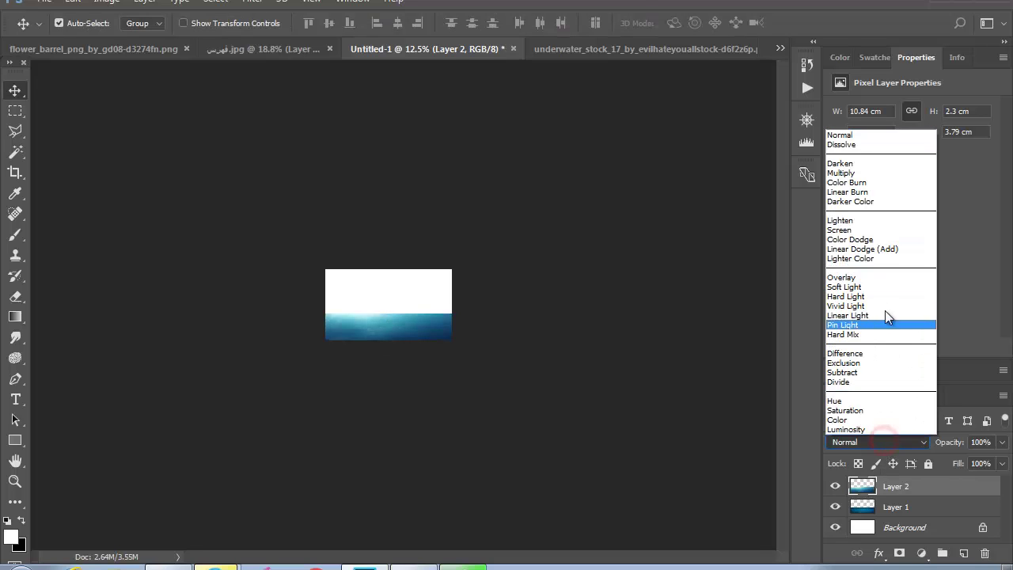
pyautogui.click(876, 282)
pyautogui.click(15, 481)
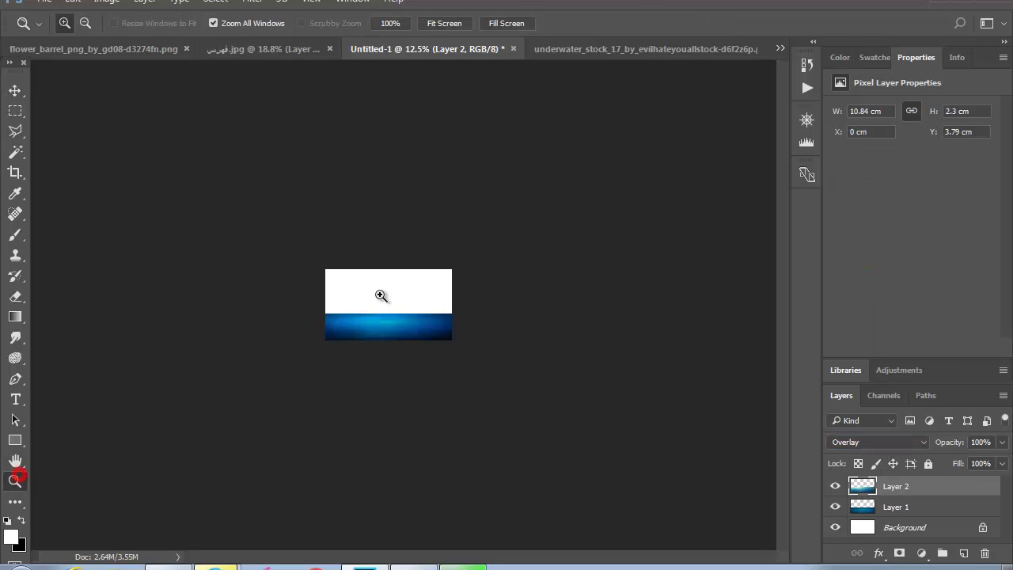
pyautogui.click(411, 327)
pyautogui.keyDown('alt'); pyautogui.click(431, 381); pyautogui.keyUp('alt')
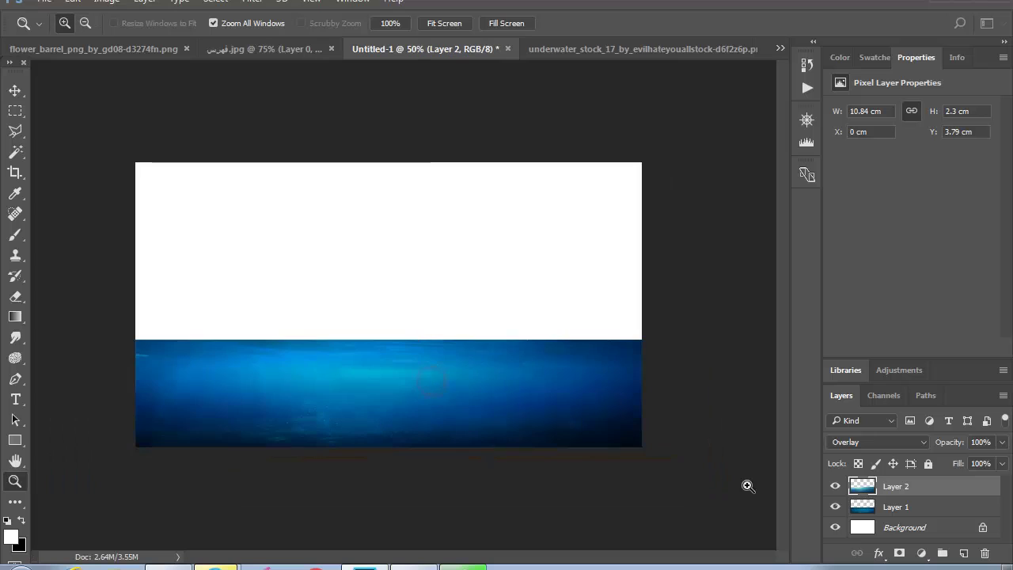
pyautogui.click(836, 486)
pyautogui.click(836, 486)
pyautogui.click(875, 440)
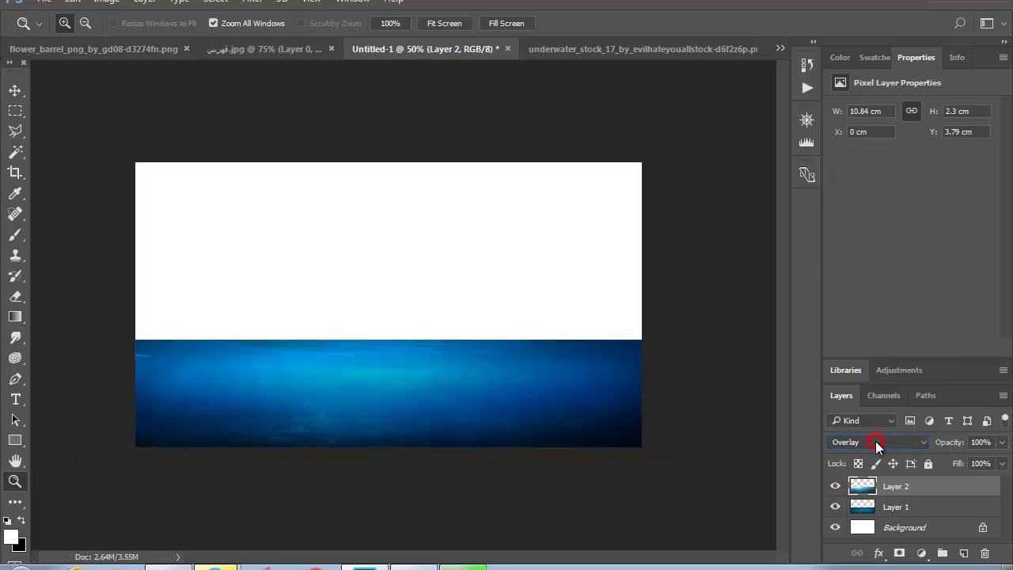
# Close the sunlit underwater photo without saving
pyautogui.click(563, 50)
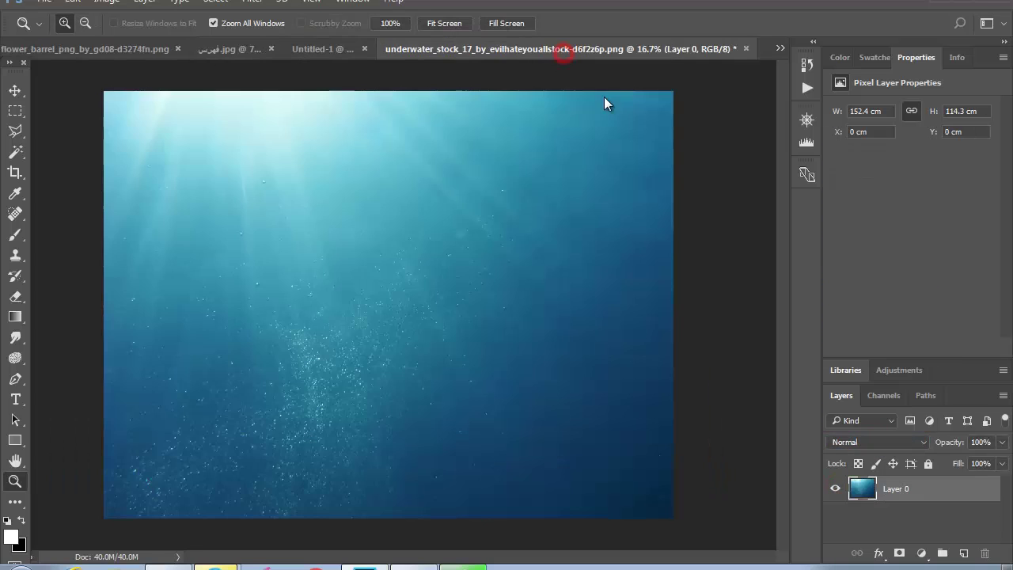
pyautogui.click(746, 50)
pyautogui.click(483, 220)
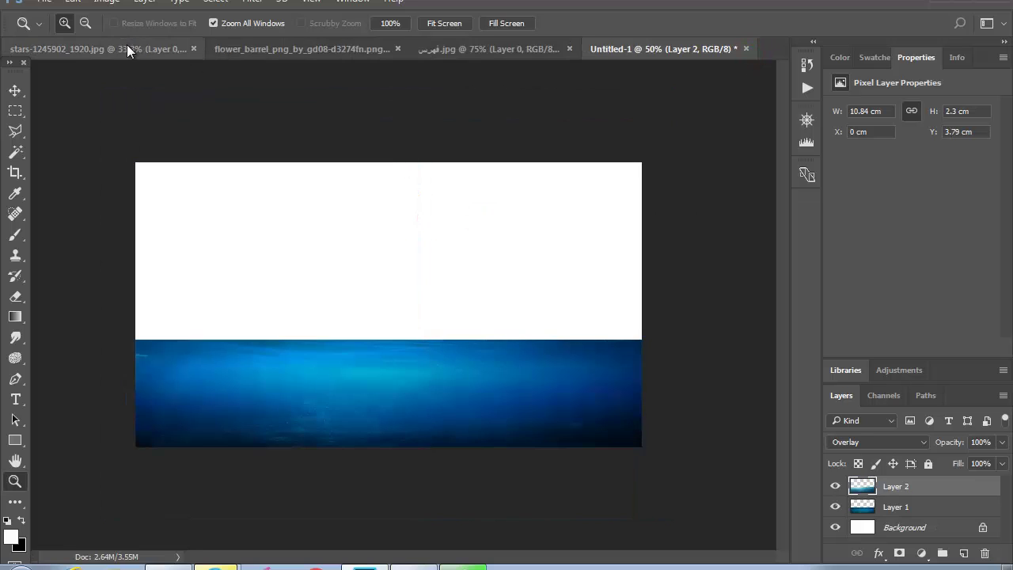
# Select a horizontal strip of waves in the stormy sea photo
pyautogui.click(125, 48)
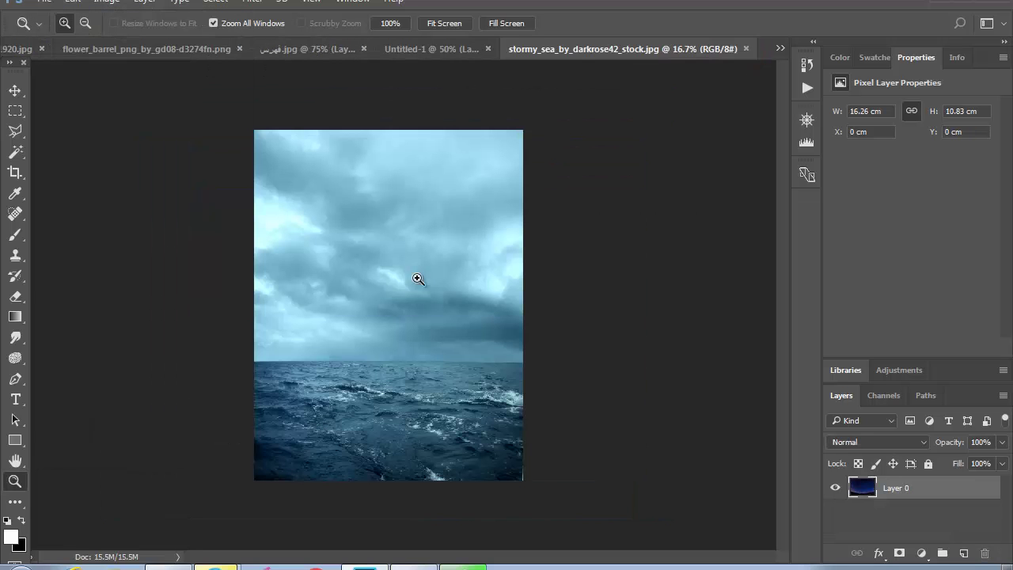
pyautogui.click(387, 439)
pyautogui.click(475, 246)
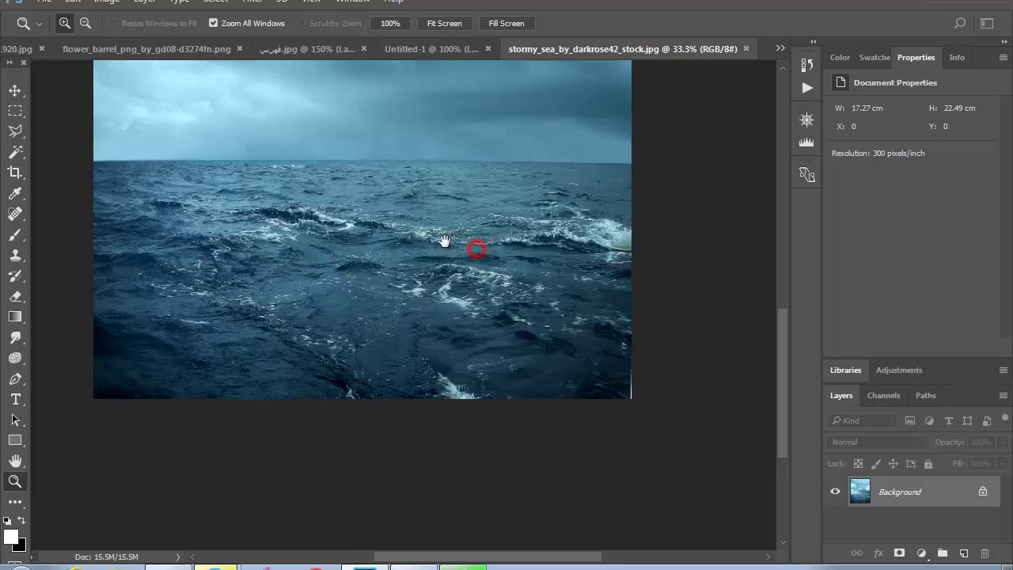
pyautogui.click(446, 237)
pyautogui.keyDown('alt'); pyautogui.click(454, 288); pyautogui.keyUp('alt')
pyautogui.click(15, 110)
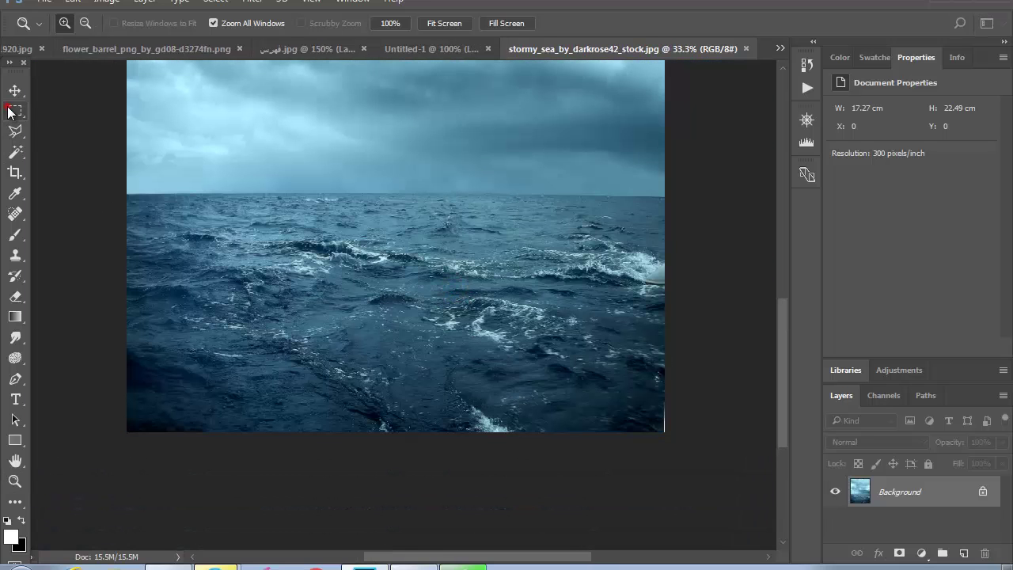
pyautogui.moveTo(142, 266); pyautogui.dragTo(645, 353)
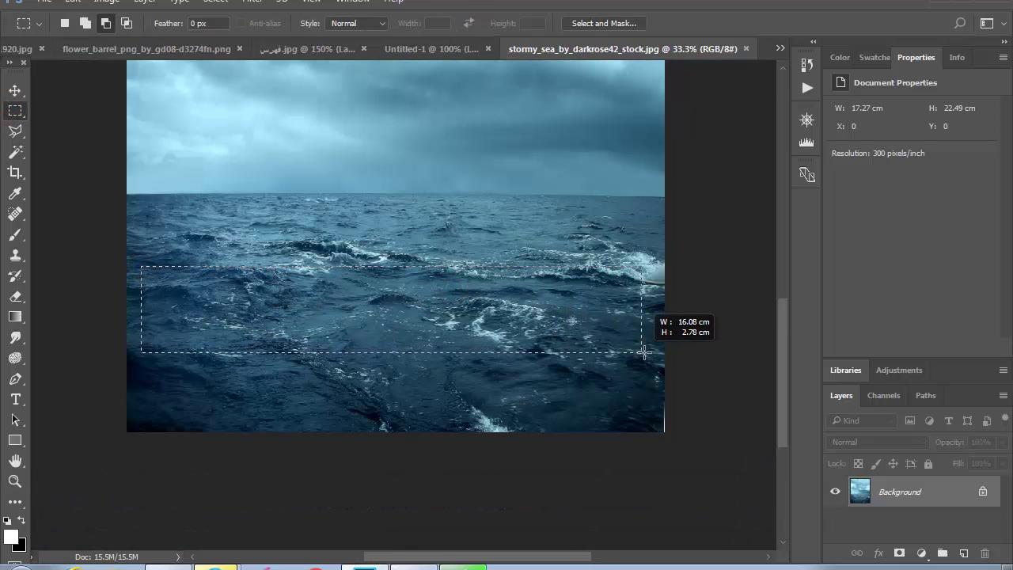
# Drag the wave strip into the Untitled-1 composite as Layer 3
pyautogui.click(14, 89)
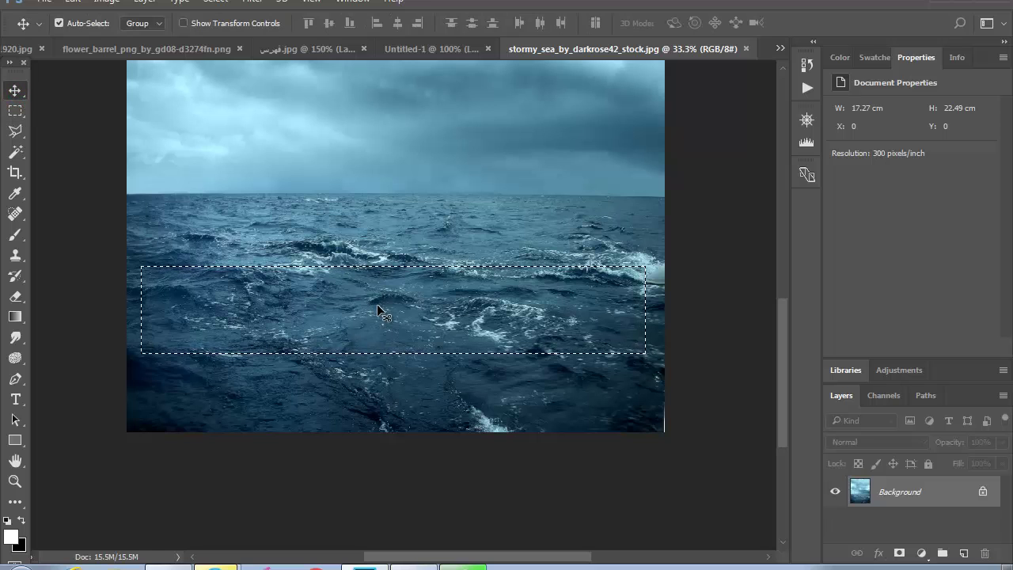
pyautogui.moveTo(377, 304)
pyautogui.mouseDown()
pyautogui.moveTo(358, 64)
pyautogui.moveTo(411, 346)
pyautogui.mouseUp()
pyautogui.click(14, 481)
pyautogui.keyDown('alt'); pyautogui.click(289, 324); pyautogui.keyUp('alt')
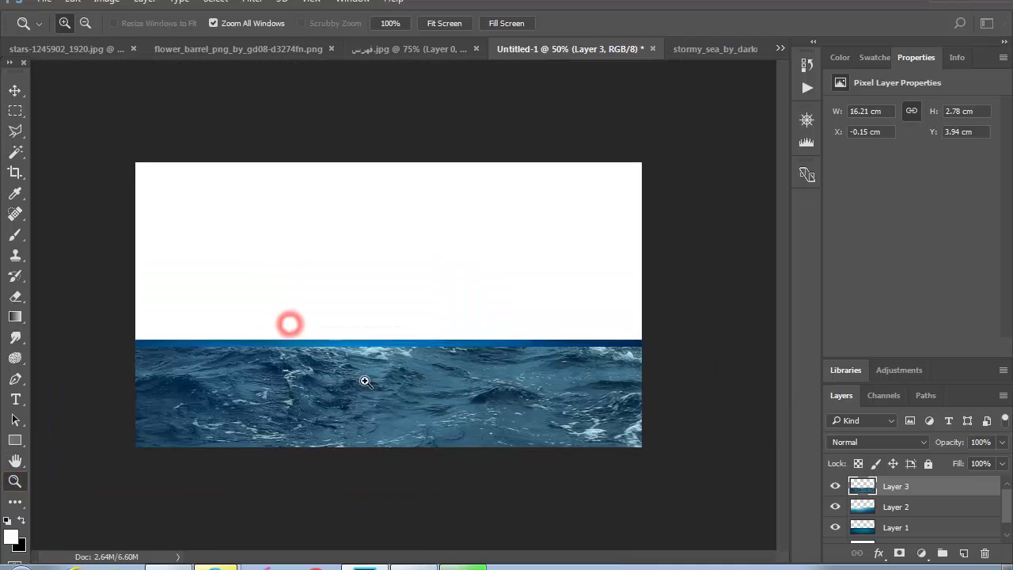
# Scale the sea layer to the canvas width and widen its bottom with Perspective
pyautogui.hotkey('ctrl', 't')
pyautogui.moveTo(127, 346); pyautogui.dragTo(267, 370)
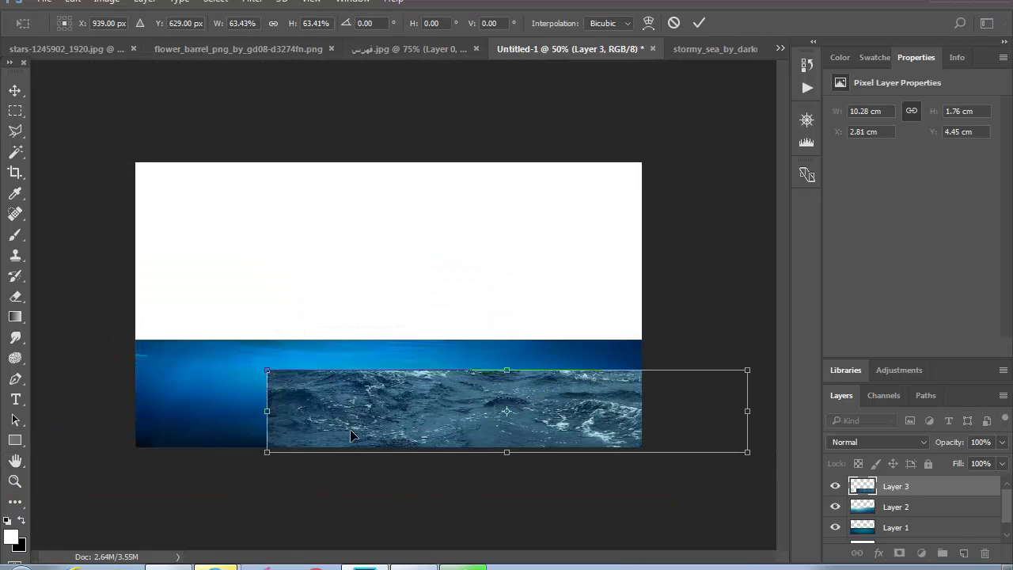
pyautogui.moveTo(350, 429); pyautogui.dragTo(217, 315)
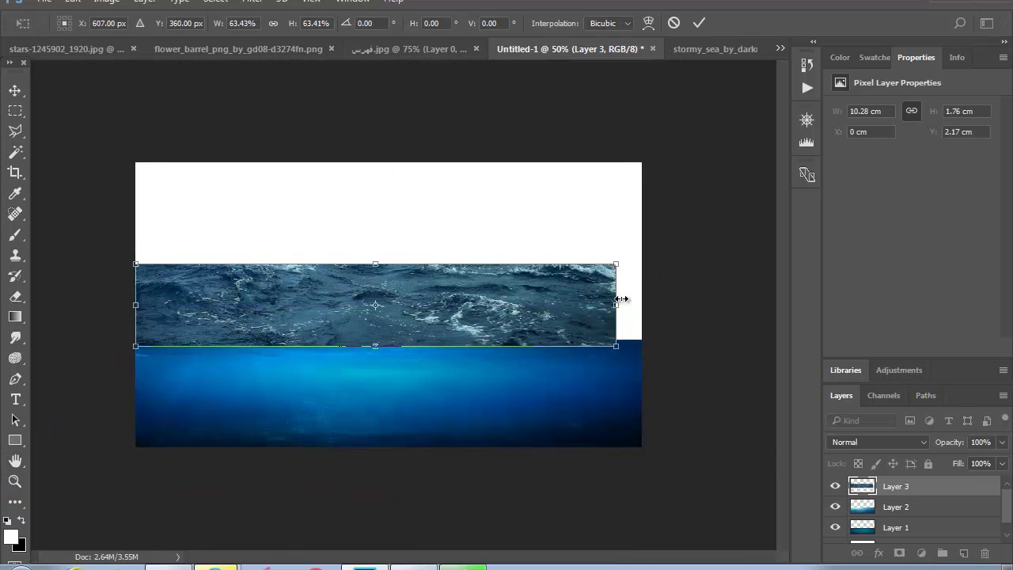
pyautogui.moveTo(621, 299); pyautogui.dragTo(642, 301)
pyautogui.rightClick(529, 289)
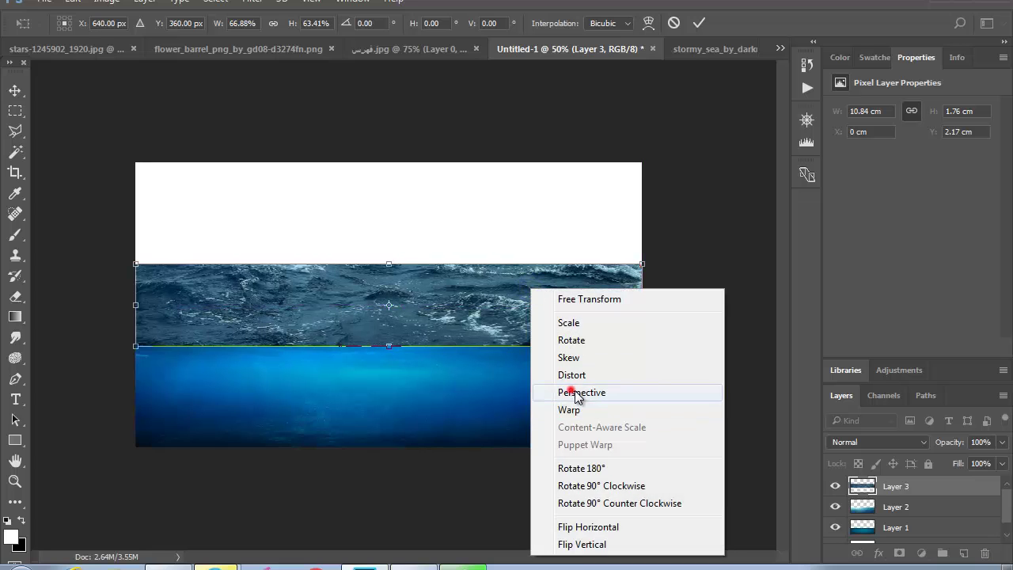
pyautogui.click(577, 393)
pyautogui.moveTo(642, 346); pyautogui.dragTo(882, 327)
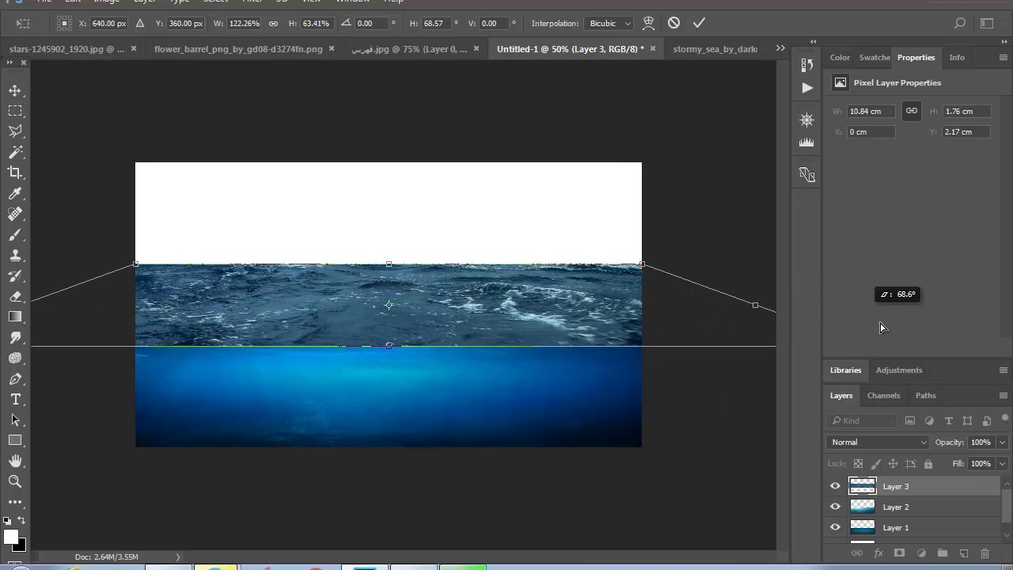
pyautogui.press('Return')
# Lower the sea layer's top edge to flatten it into a thin band
pyautogui.press('z')
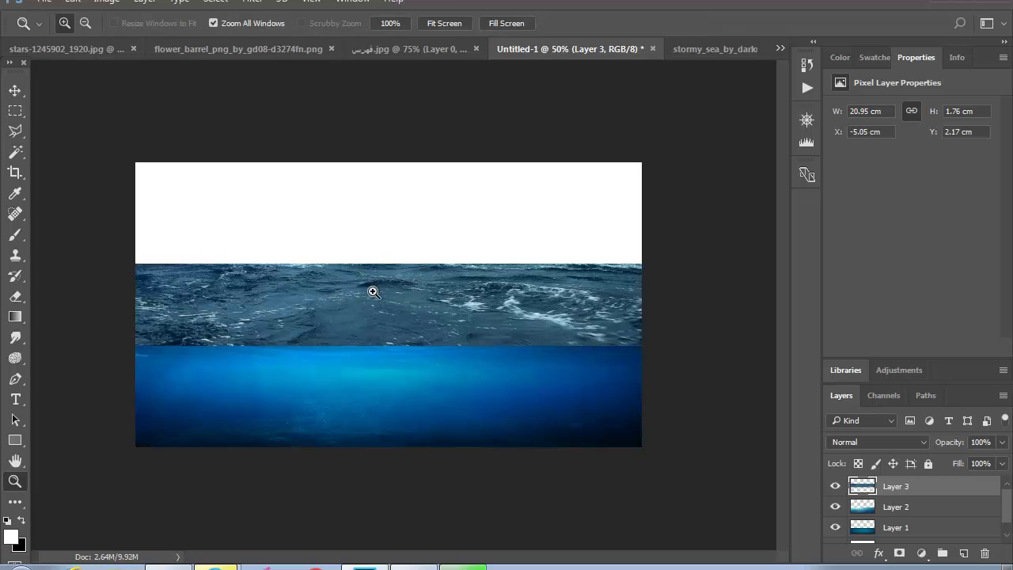
pyautogui.hotkey('ctrl', 't')
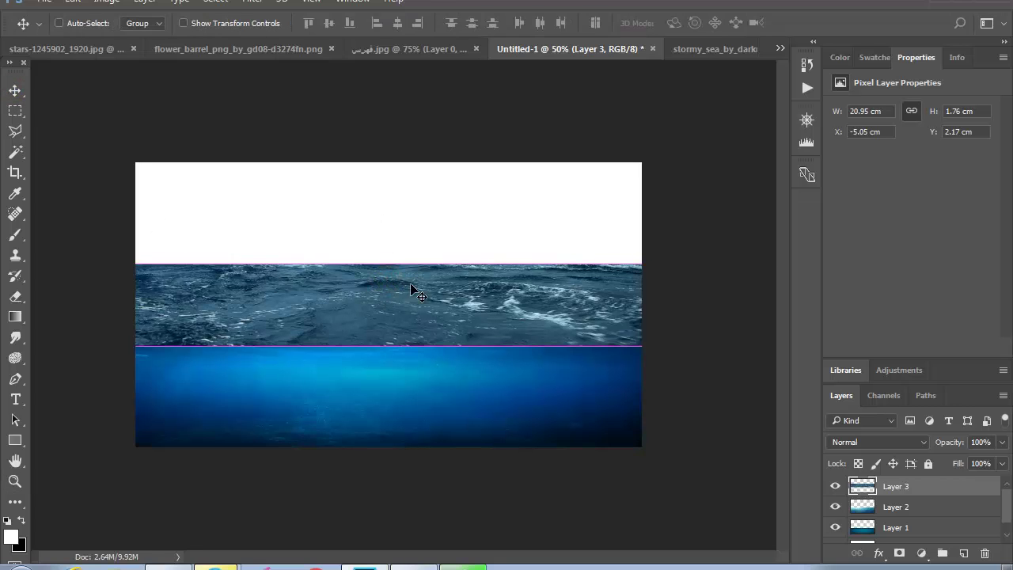
pyautogui.moveTo(389, 263); pyautogui.dragTo(393, 298)
pyautogui.press('Return')
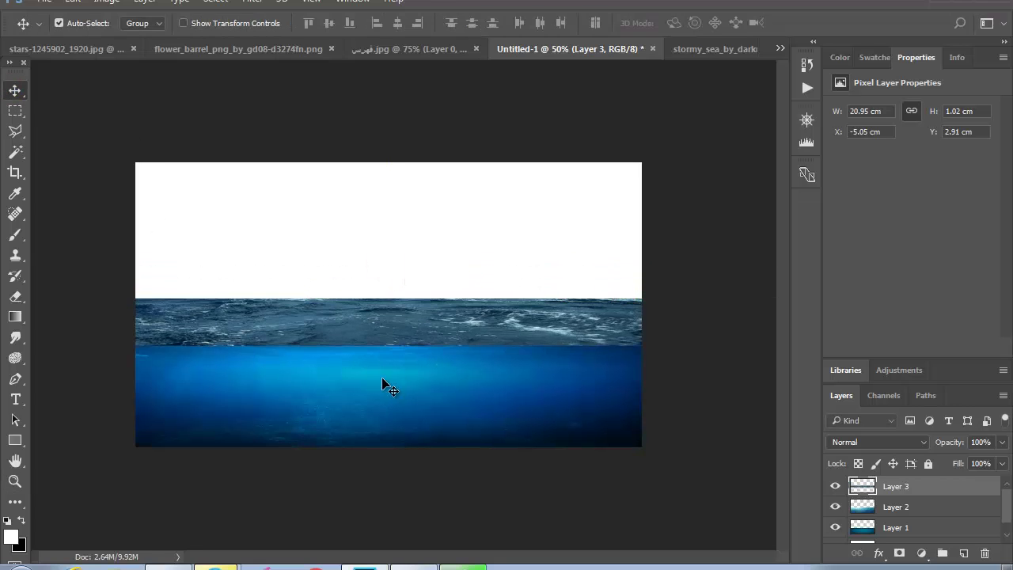
# Set Layer 3 to Hard Light and raise its bottom edge to meet the underwater section
pyautogui.click(875, 444)
pyautogui.click(866, 297)
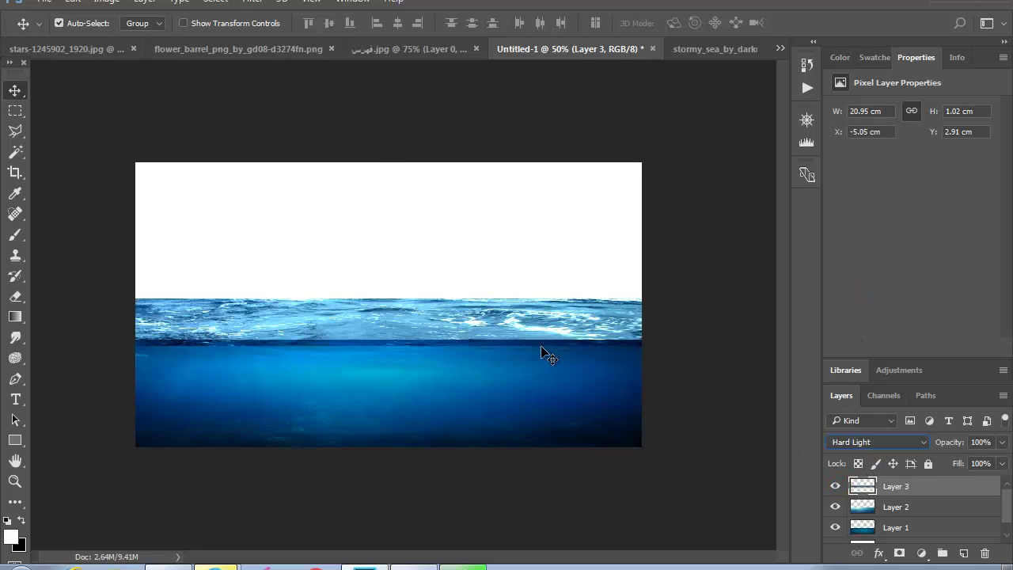
pyautogui.hotkey('ctrl', 't')
pyautogui.moveTo(389, 345); pyautogui.dragTo(389, 338)
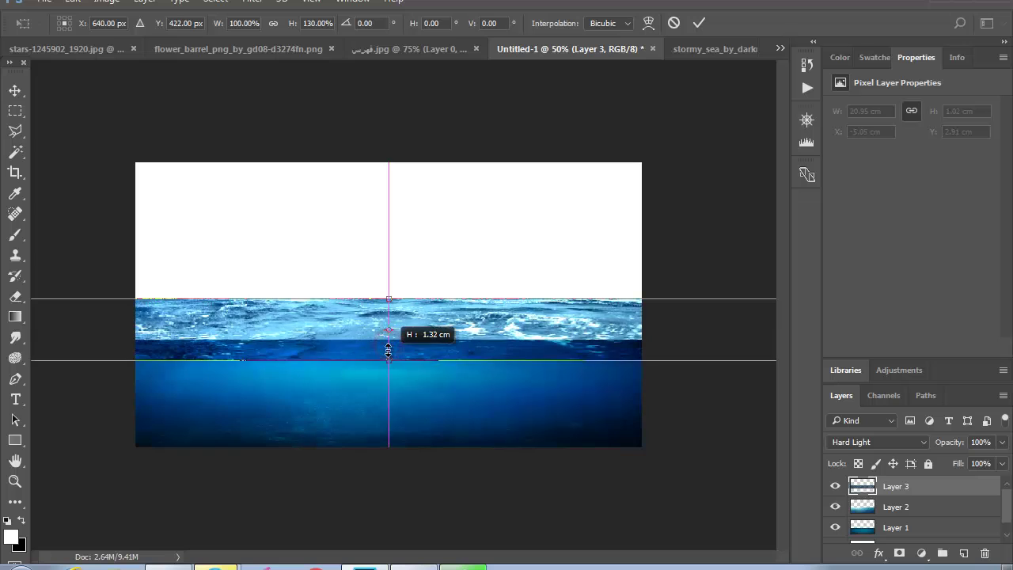
pyautogui.press('Return')
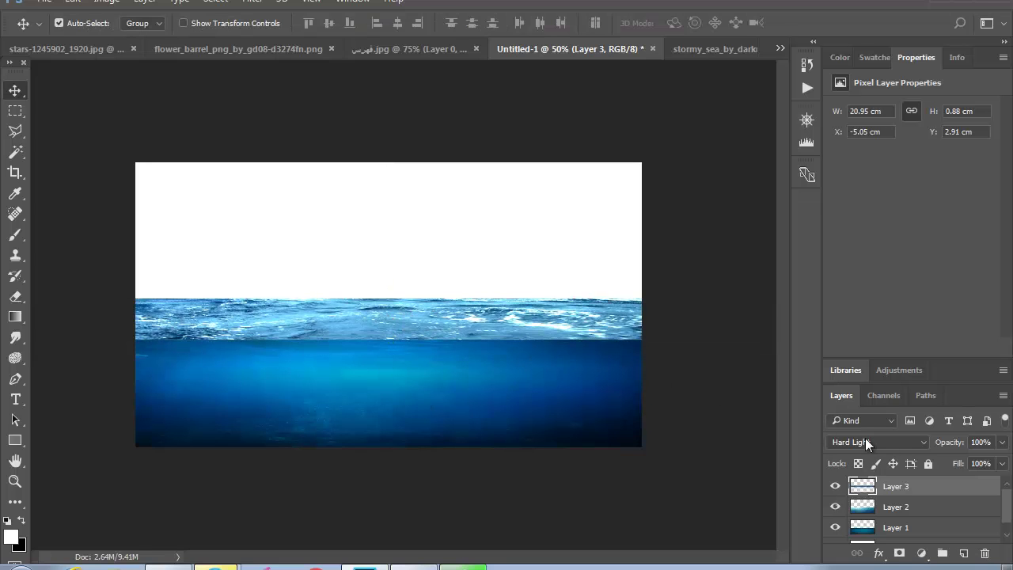
# Confirm Hard Light and toggle the sea layer to compare, zooming in on the waterline
pyautogui.click(865, 442)
pyautogui.click(864, 297)
pyautogui.click(835, 486)
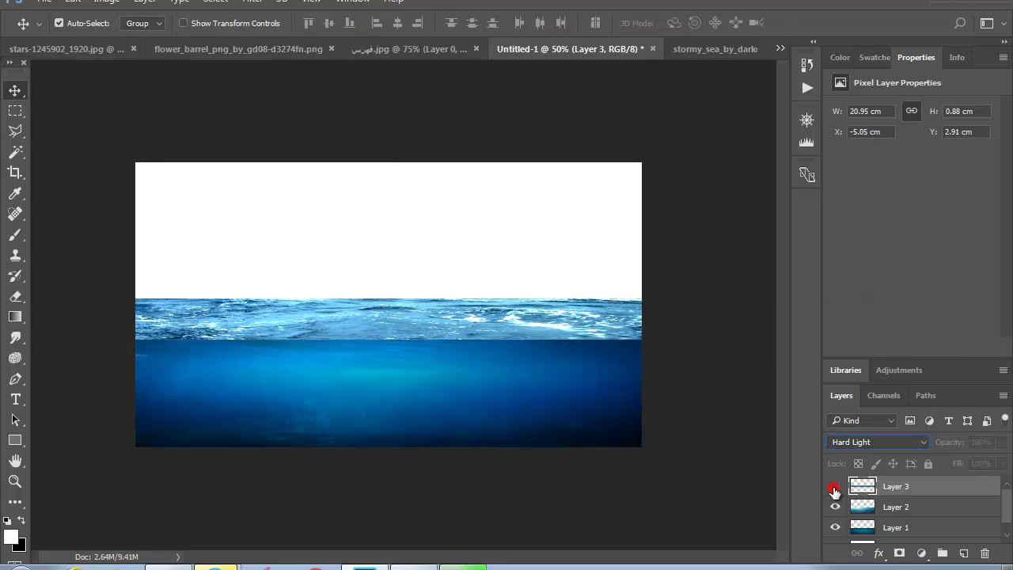
pyautogui.click(14, 479)
pyautogui.click(430, 296)
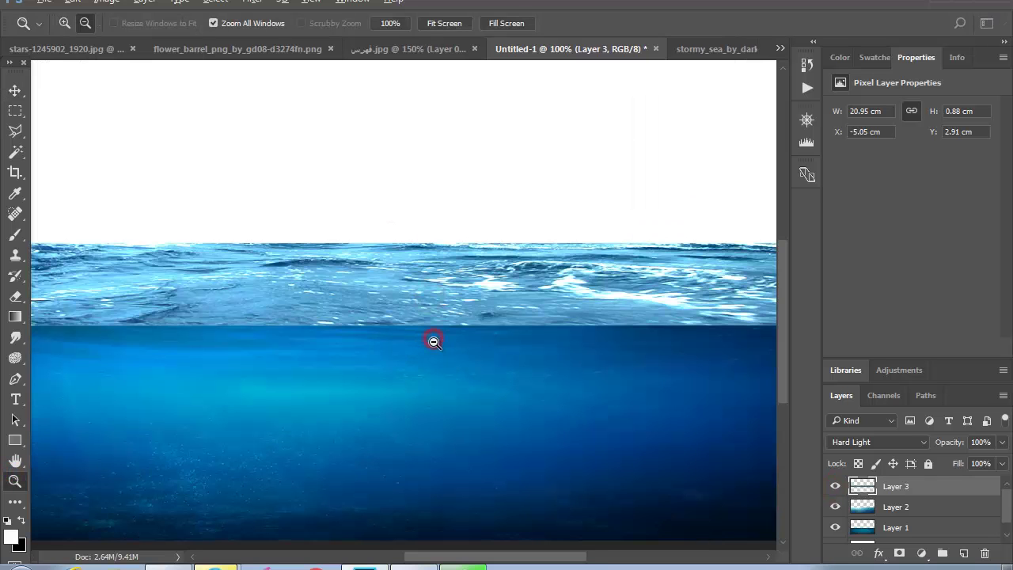
pyautogui.keyDown('ctrl'); pyautogui.click(433, 345); pyautogui.keyUp('ctrl')
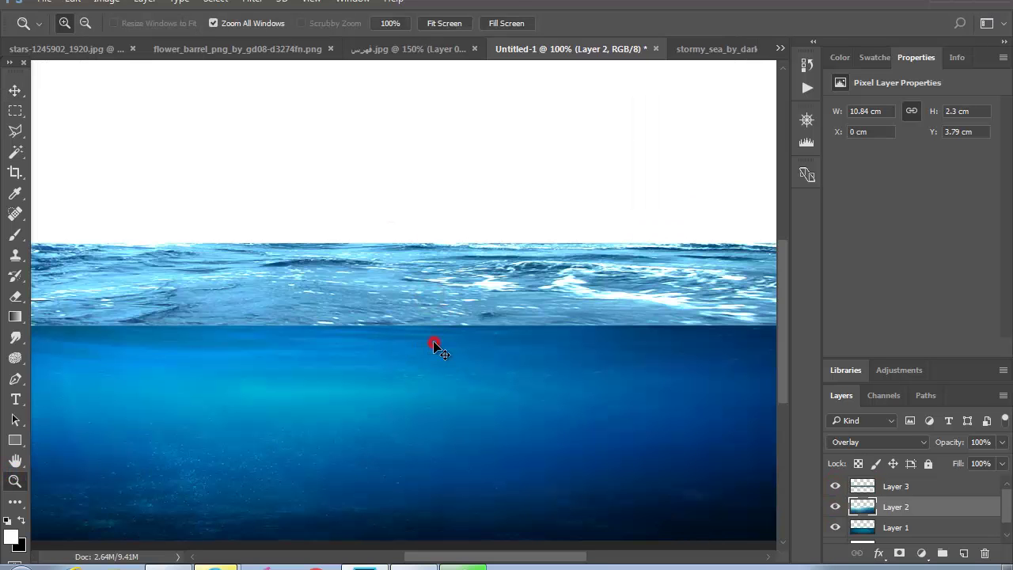
# Close the shark image without saving changes
pyautogui.keyDown('alt'); pyautogui.click(235, 357); pyautogui.keyUp('alt')
pyautogui.click(391, 49)
pyautogui.click(511, 49)
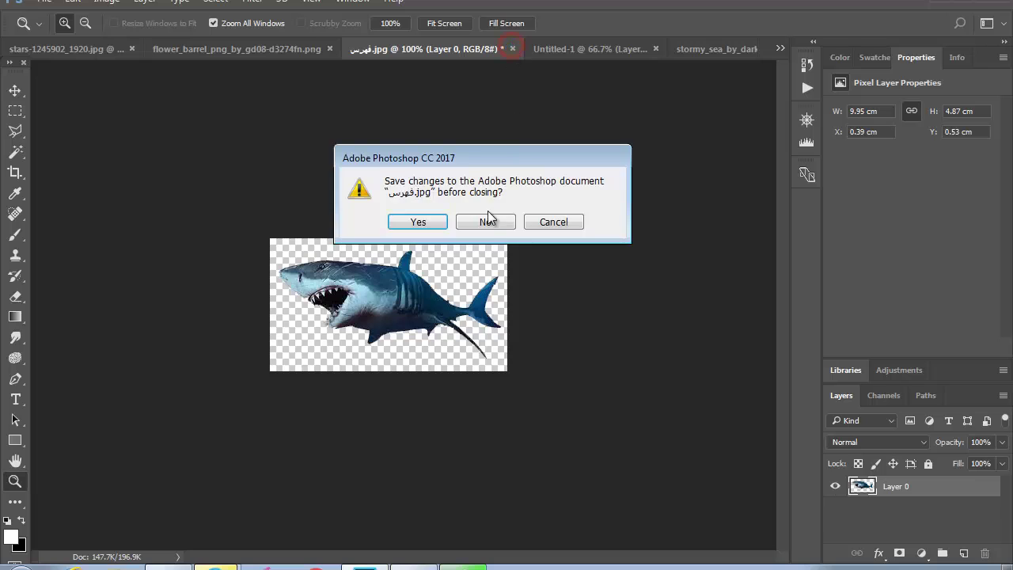
pyautogui.click(490, 219)
# Drag the selected barrel from flower_barrel into Untitled-1 as Layer 4
pyautogui.click(311, 50)
pyautogui.click(15, 90)
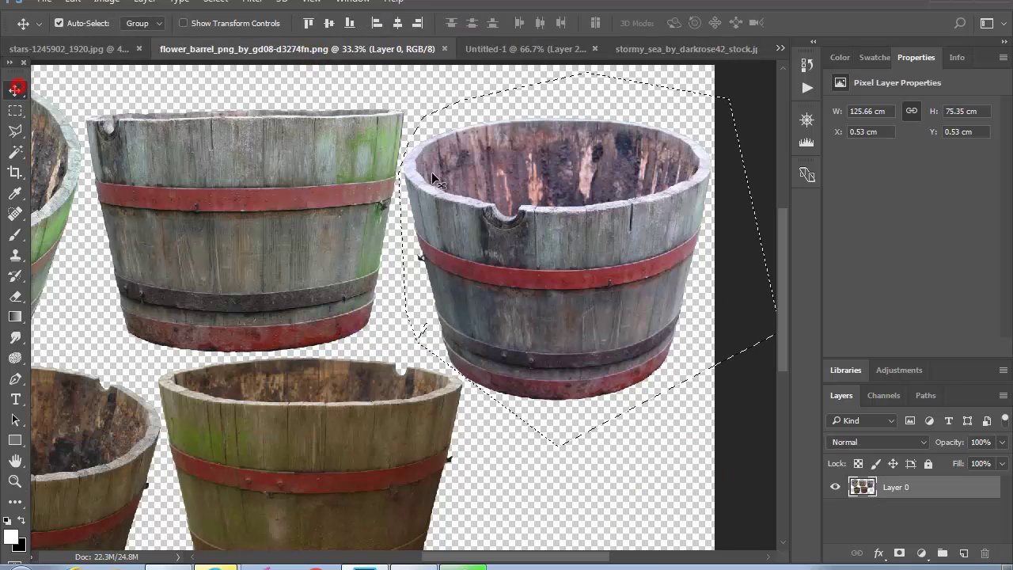
pyautogui.moveTo(575, 244)
pyautogui.mouseDown()
pyautogui.moveTo(532, 63)
pyautogui.moveTo(282, 278)
pyautogui.mouseUp()
# Shrink the barrel under 10%, rotate it about -97°, and set it at the waterline
pyautogui.hotkey('ctrl', 't')
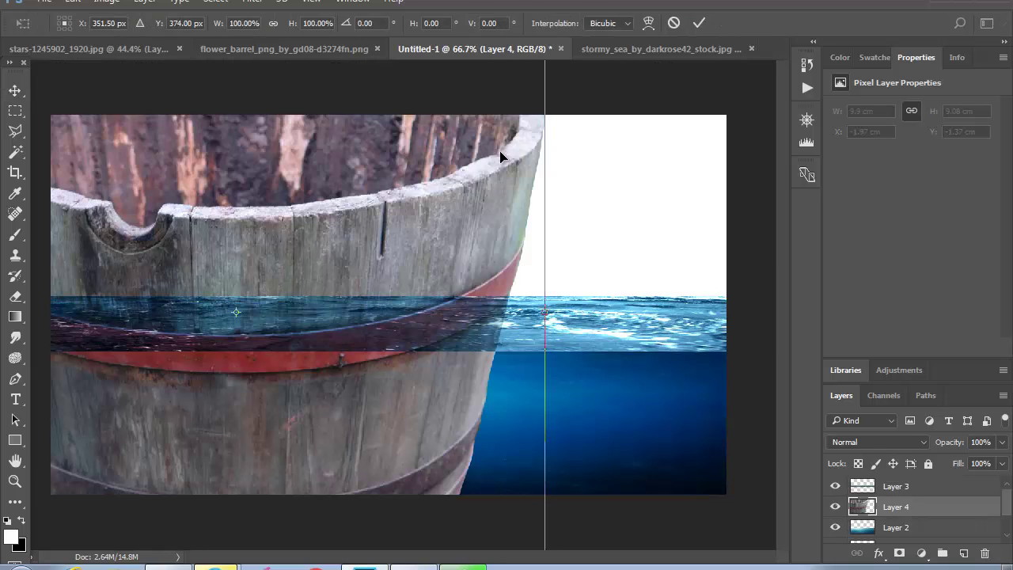
pyautogui.click(15, 482)
pyautogui.keyDown('alt'); pyautogui.click(248, 274); pyautogui.keyUp('alt')
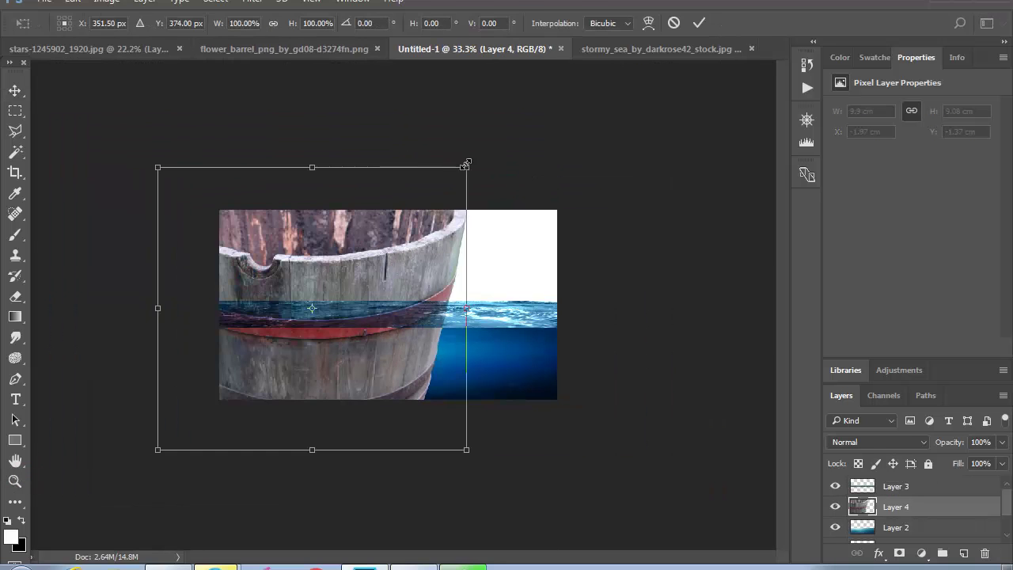
pyautogui.moveTo(469, 164)
pyautogui.mouseDown()
pyautogui.moveTo(374, 264)
pyautogui.moveTo(362, 239)
pyautogui.moveTo(267, 216)
pyautogui.mouseUp()
pyautogui.moveTo(328, 279); pyautogui.dragTo(329, 294)
pyautogui.moveTo(412, 332); pyautogui.dragTo(416, 322)
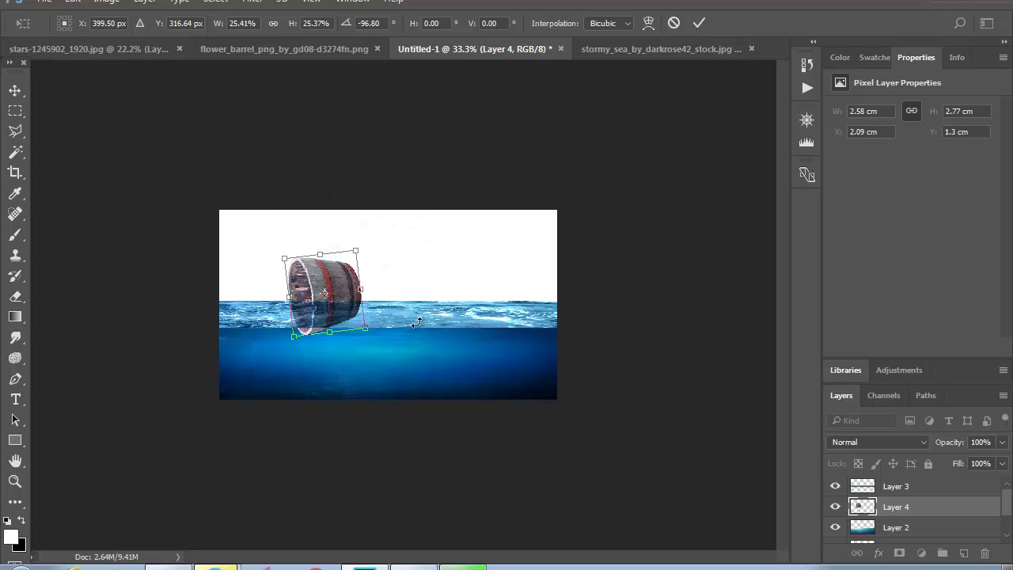
pyautogui.moveTo(361, 251); pyautogui.dragTo(339, 277)
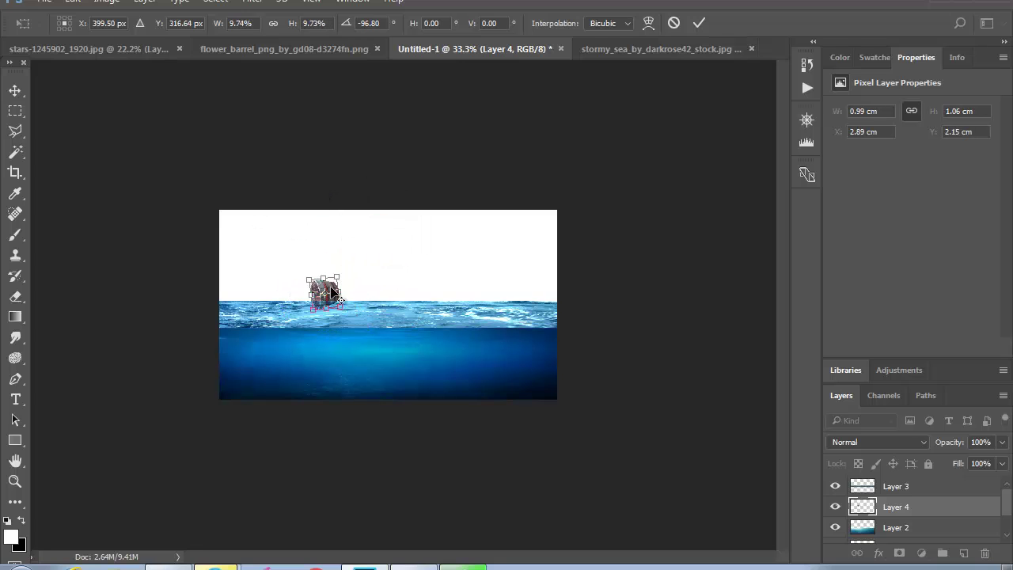
pyautogui.press('Return')
pyautogui.click(326, 311)
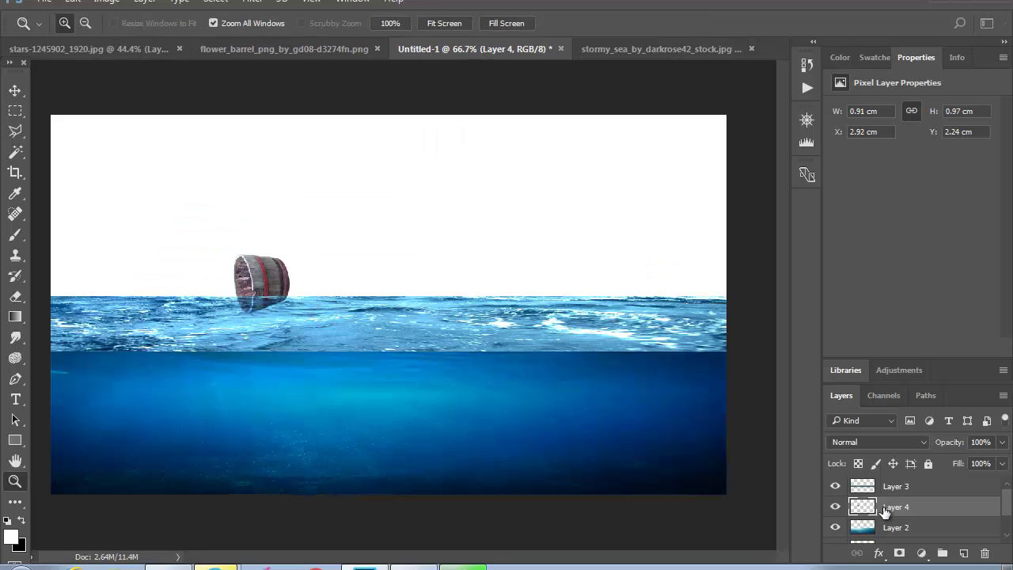
# Place Layer 4 below Layer 2 and sink the barrel partly under the waterline
pyautogui.moveTo(894, 507); pyautogui.dragTo(920, 525)
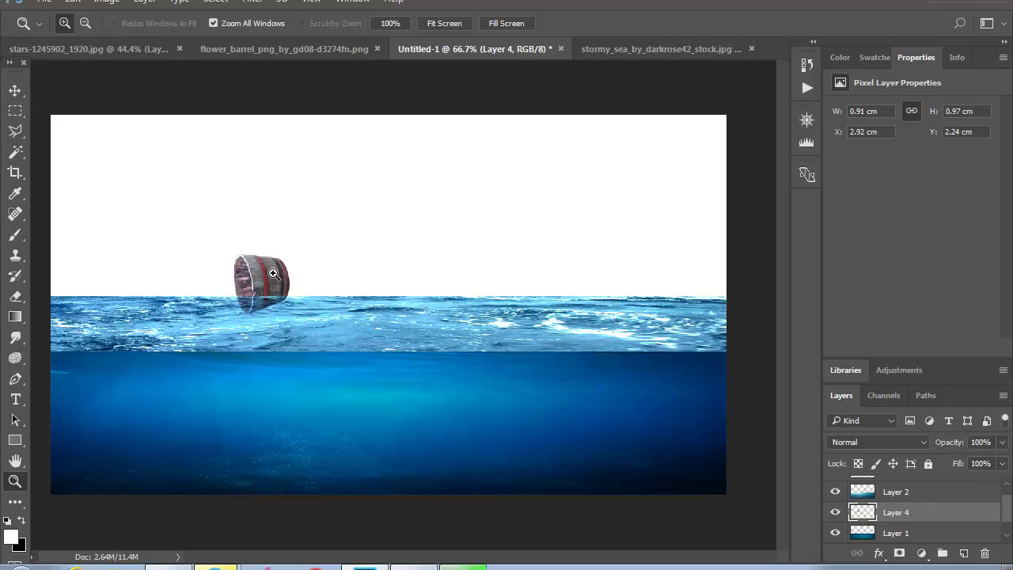
pyautogui.click(15, 91)
pyautogui.moveTo(270, 269); pyautogui.dragTo(247, 333)
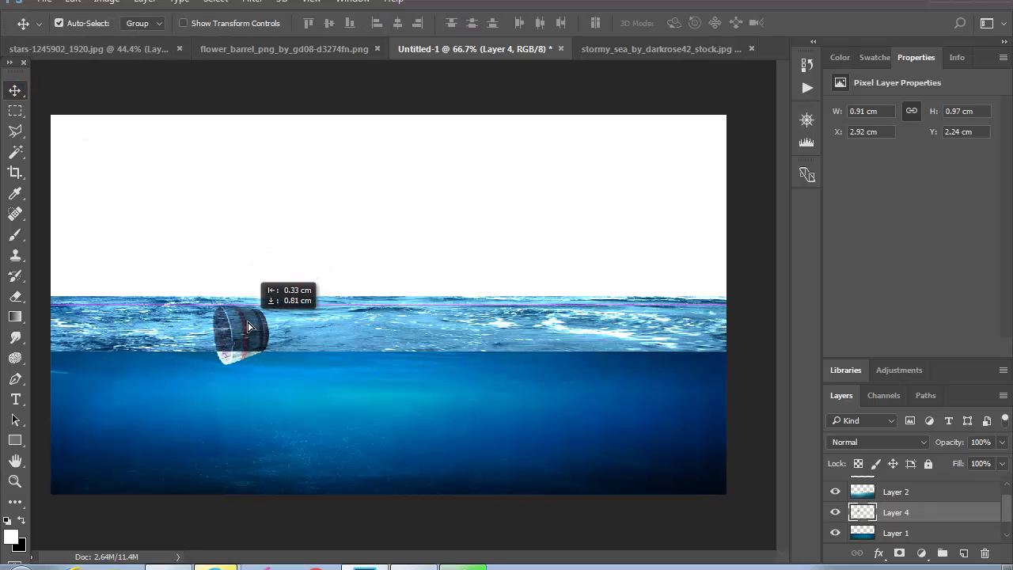
pyautogui.click(15, 480)
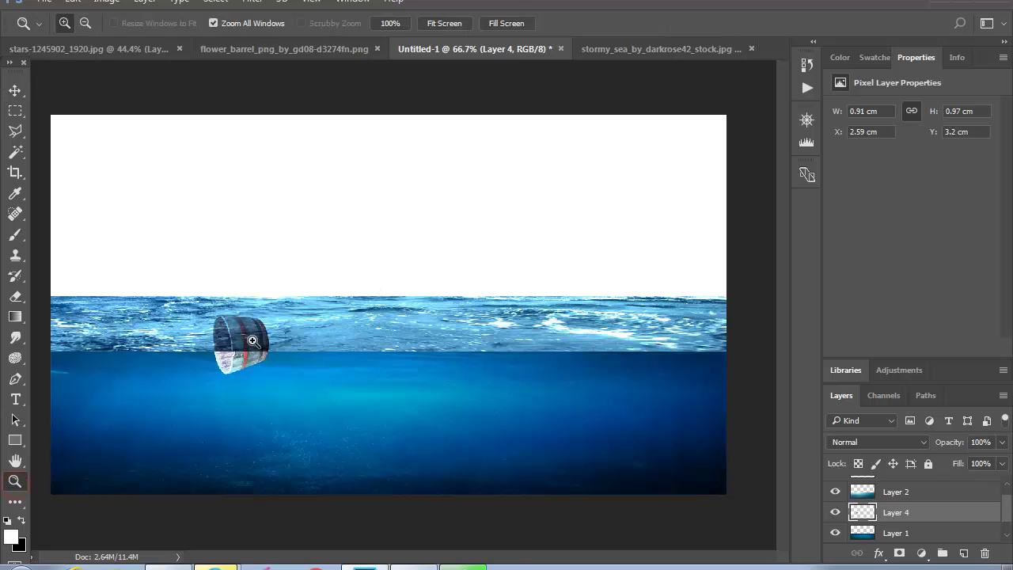
pyautogui.click(244, 339)
pyautogui.click(489, 323)
pyautogui.click(835, 512)
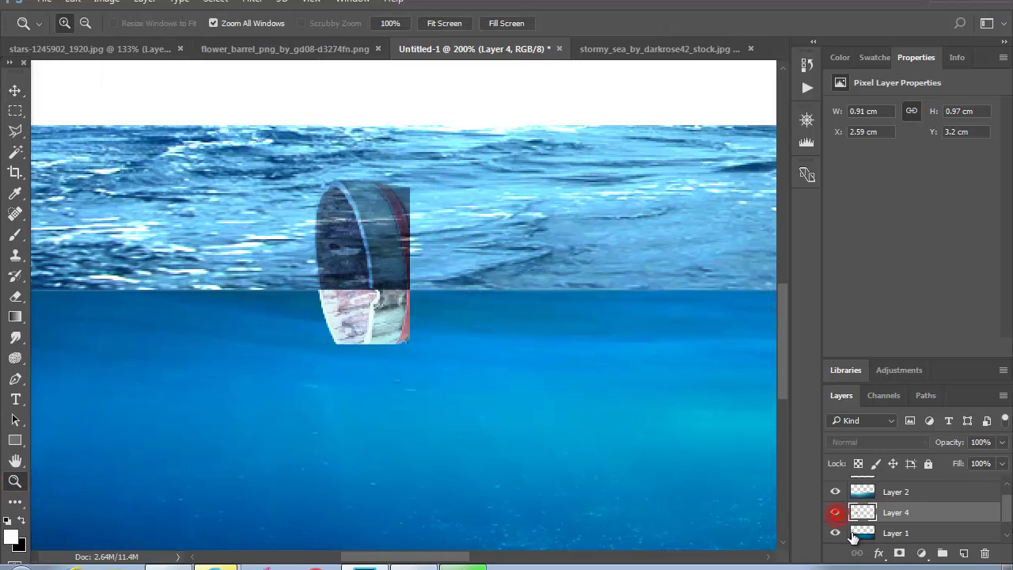
pyautogui.click(899, 553)
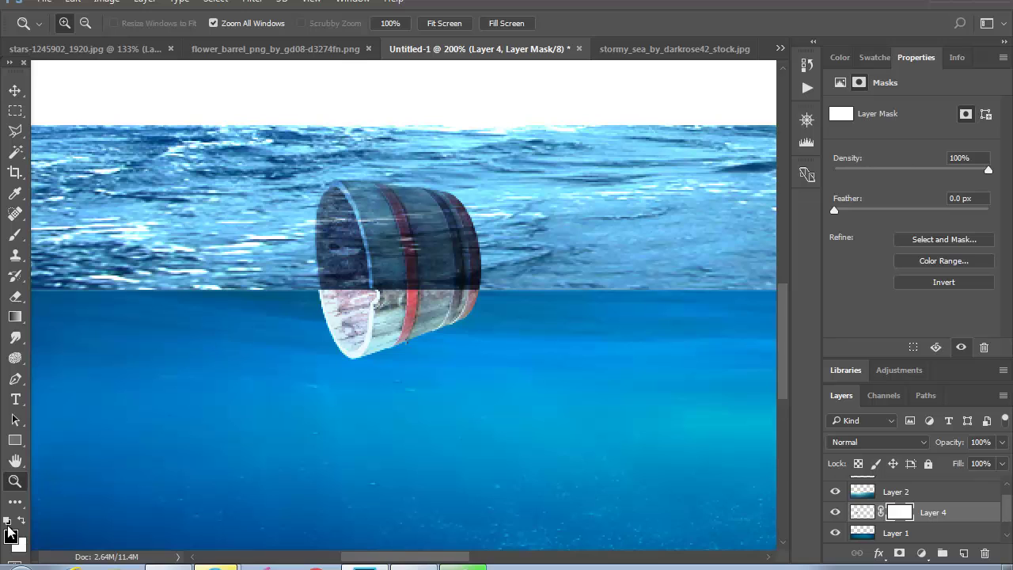
# Try and undo a mask stroke on the barrel, then select Layer 3
pyautogui.click(15, 234)
pyautogui.moveTo(372, 226); pyautogui.dragTo(404, 260)
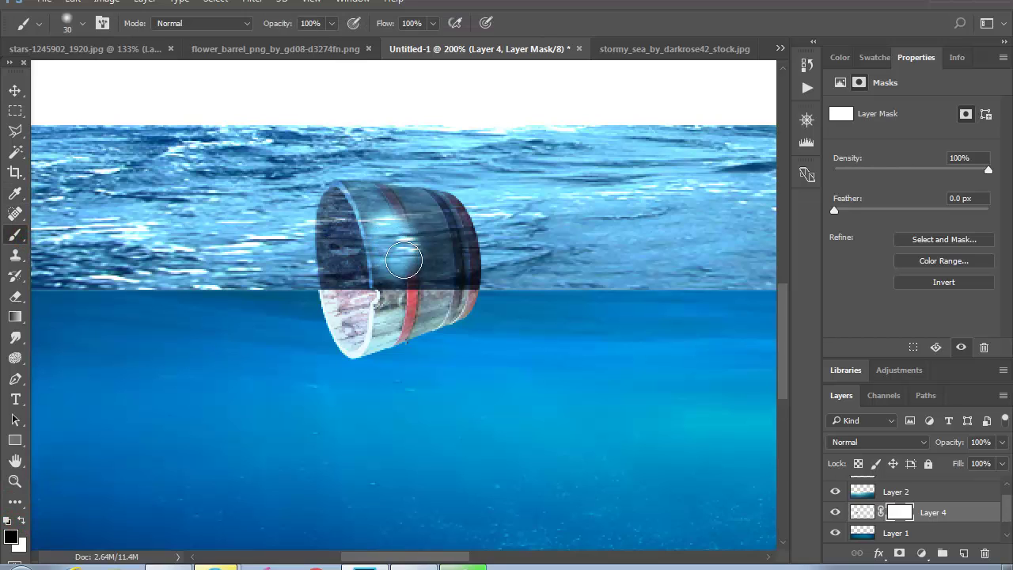
pyautogui.hotkey('ctrl', 'z')
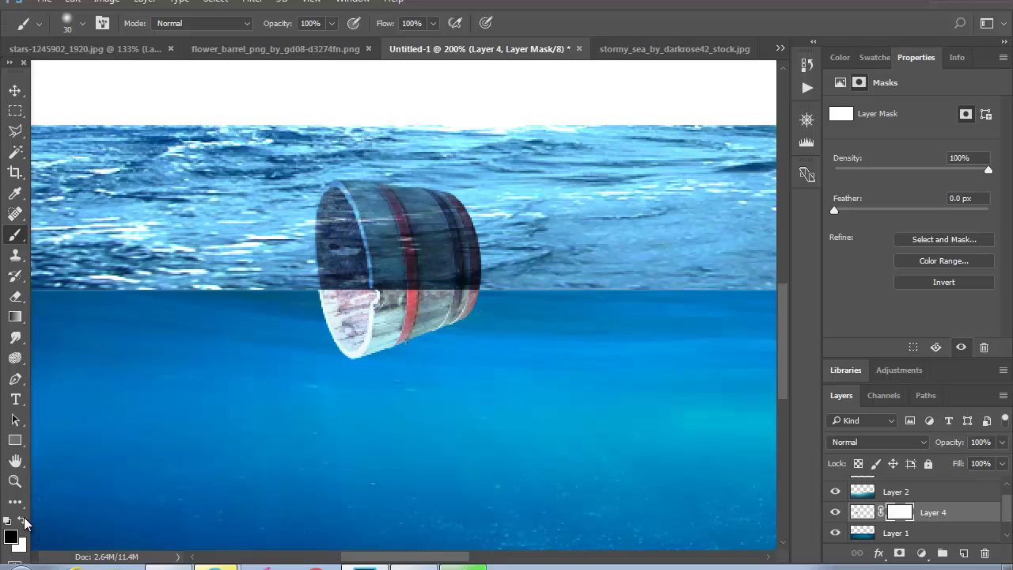
pyautogui.scroll(1, 894, 513)
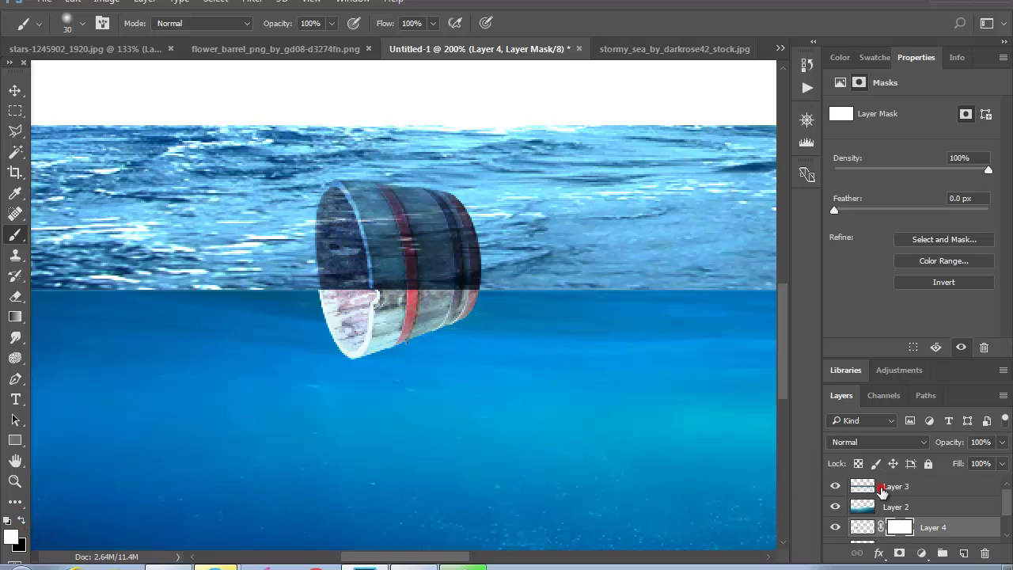
pyautogui.click(882, 492)
pyautogui.click(835, 487)
pyautogui.click(835, 488)
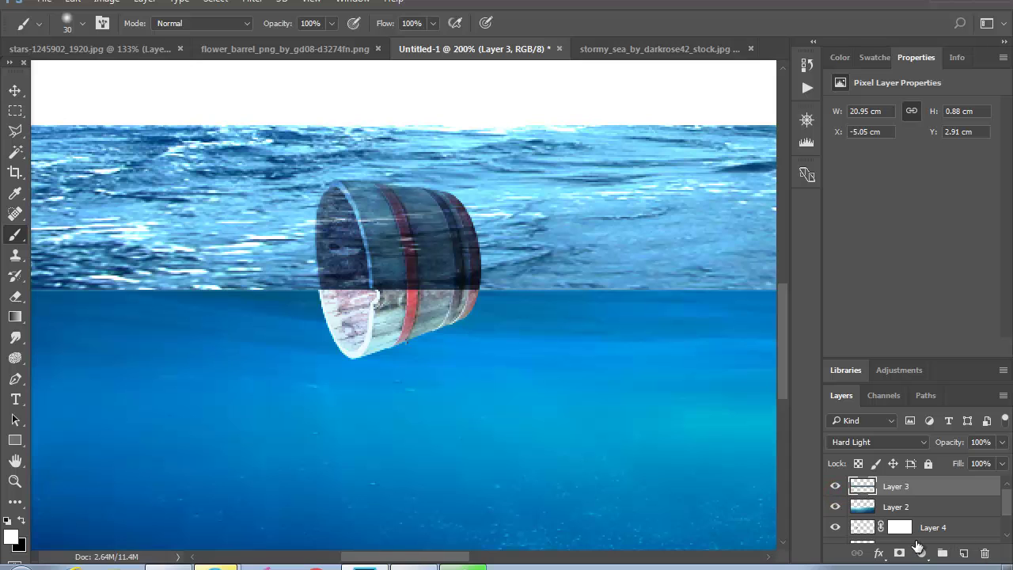
# Apply Layer 4's mask and compare the barrel with the Hard Light surface-water layer
pyautogui.click(915, 526)
pyautogui.rightClick(916, 526)
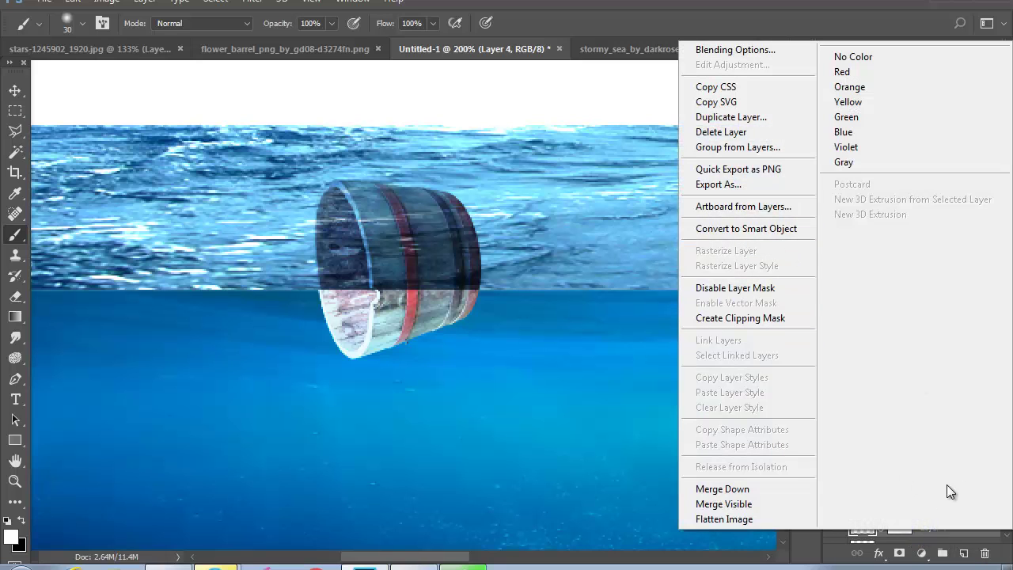
pyautogui.click(908, 529)
pyautogui.rightClick(902, 529)
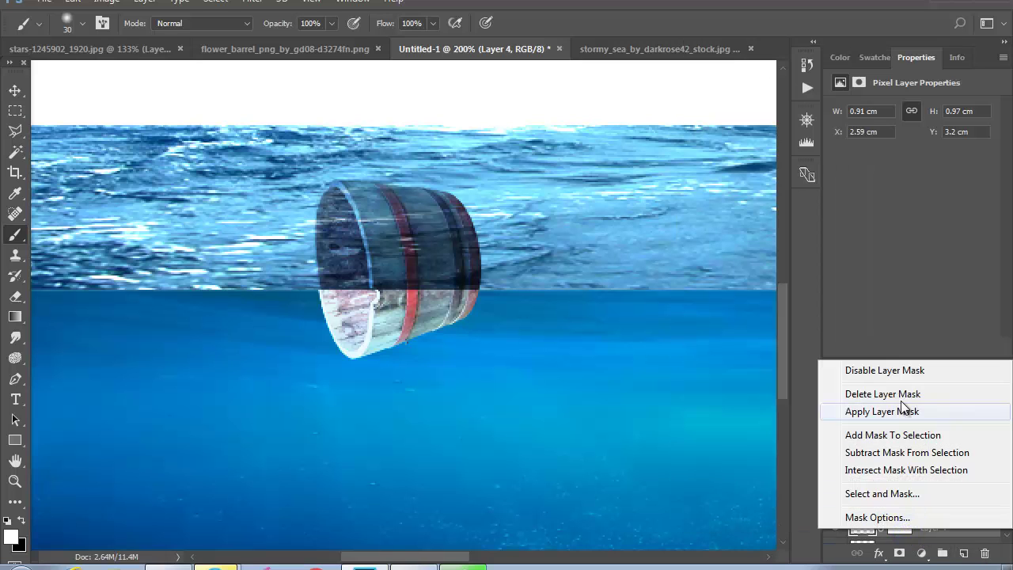
pyautogui.click(863, 411)
pyautogui.click(836, 528)
pyautogui.click(837, 528)
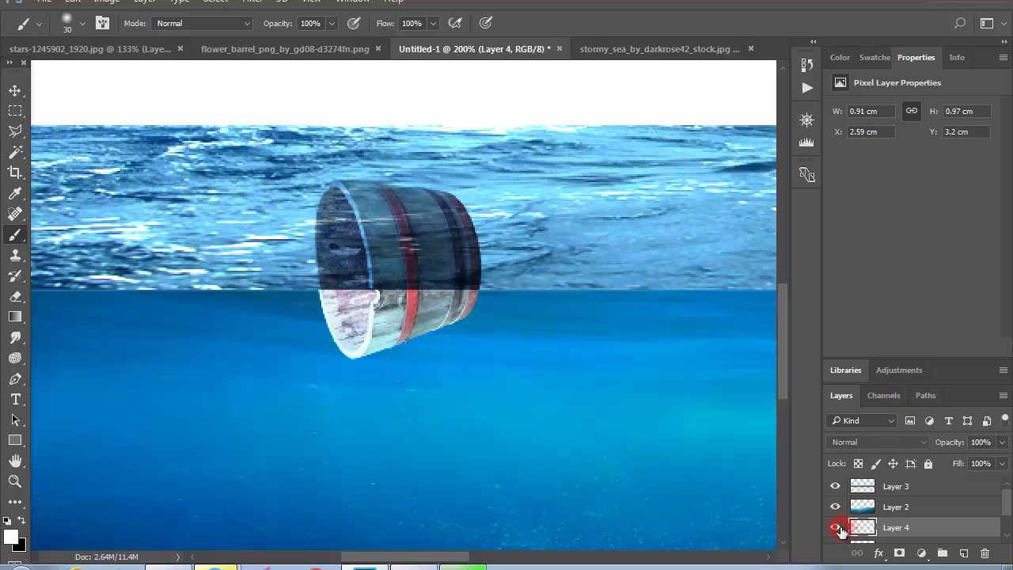
pyautogui.click(836, 485)
pyautogui.click(895, 485)
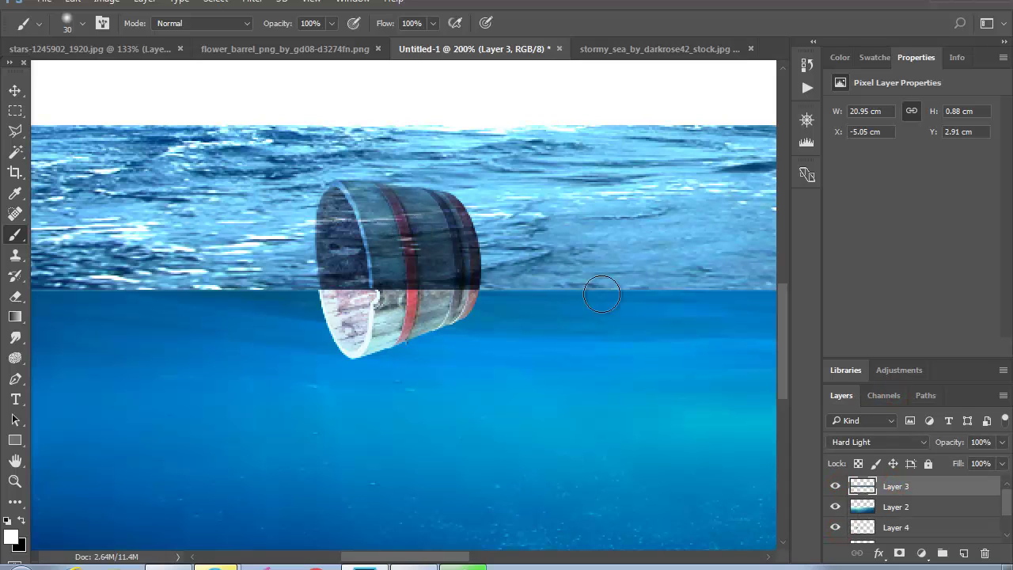
# Add a mask to Layer 3 and paint out the sea over the barrel's top
pyautogui.click(899, 552)
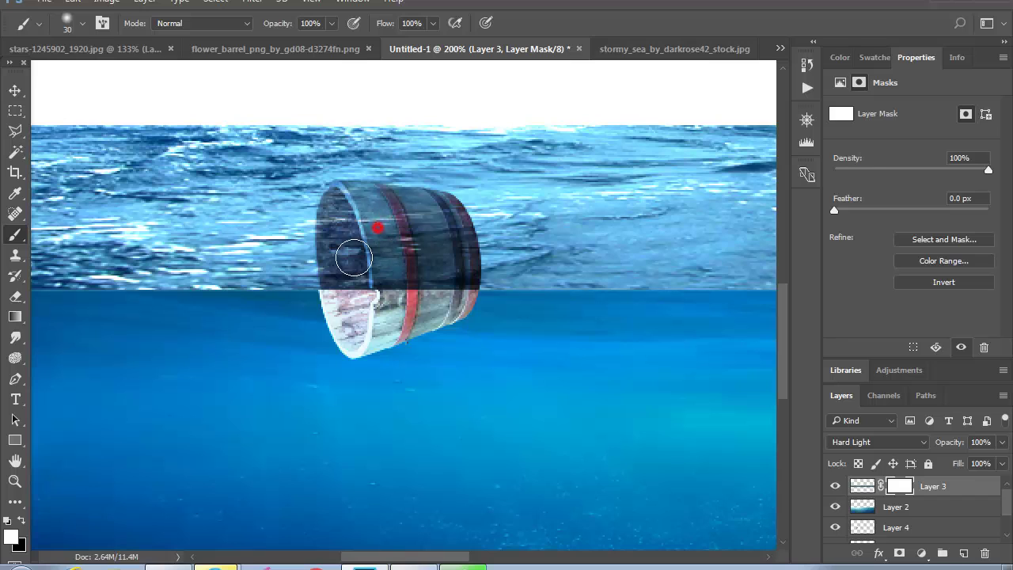
pyautogui.moveTo(368, 233)
pyautogui.mouseDown()
pyautogui.moveTo(396, 245)
pyautogui.moveTo(356, 229)
pyautogui.moveTo(340, 254)
pyautogui.moveTo(408, 250)
pyautogui.moveTo(422, 233)
pyautogui.moveTo(352, 206)
pyautogui.moveTo(431, 233)
pyautogui.mouseUp()
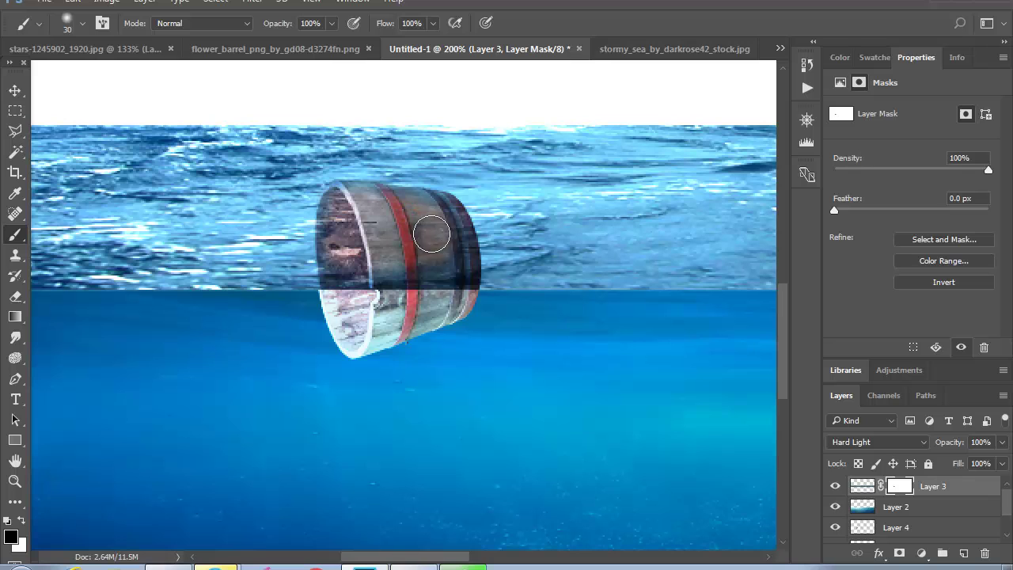
pyautogui.click(15, 481)
pyautogui.click(451, 242)
pyautogui.press('b')
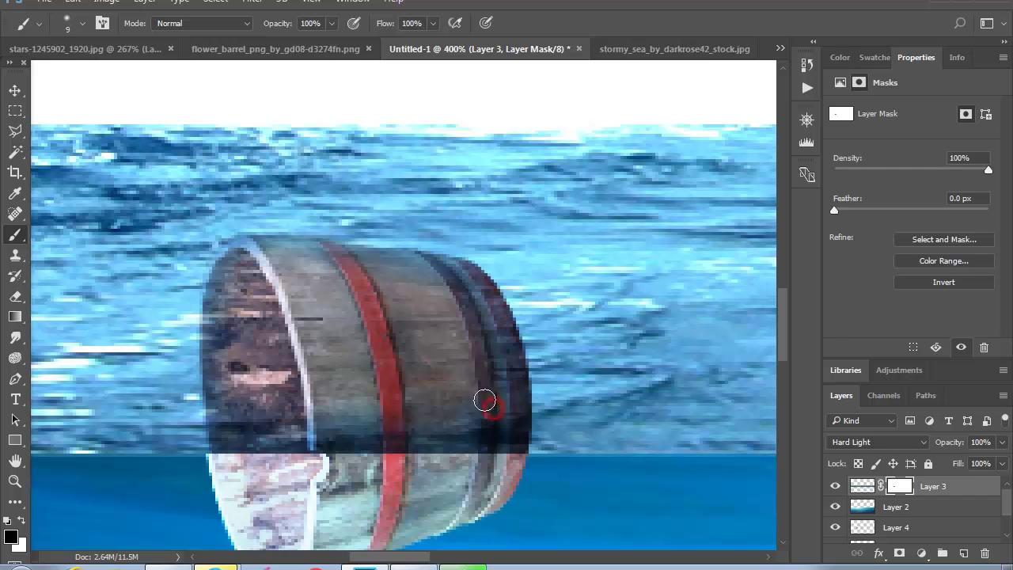
# Refine the mask to reveal the barrel's rim, red stripe and edges above the waves
pyautogui.moveTo(510, 409); pyautogui.dragTo(498, 350)
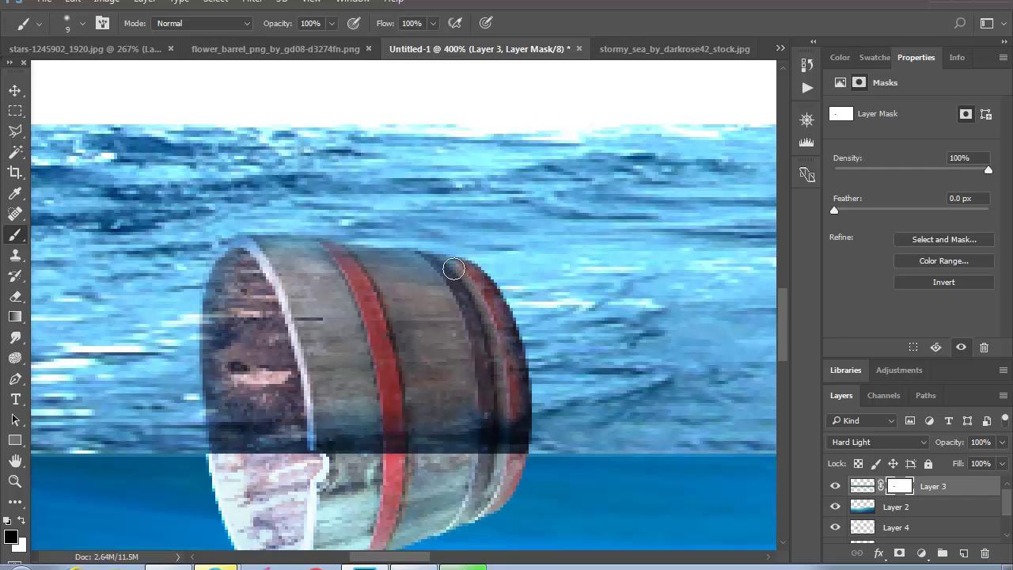
pyautogui.moveTo(453, 269); pyautogui.dragTo(359, 272)
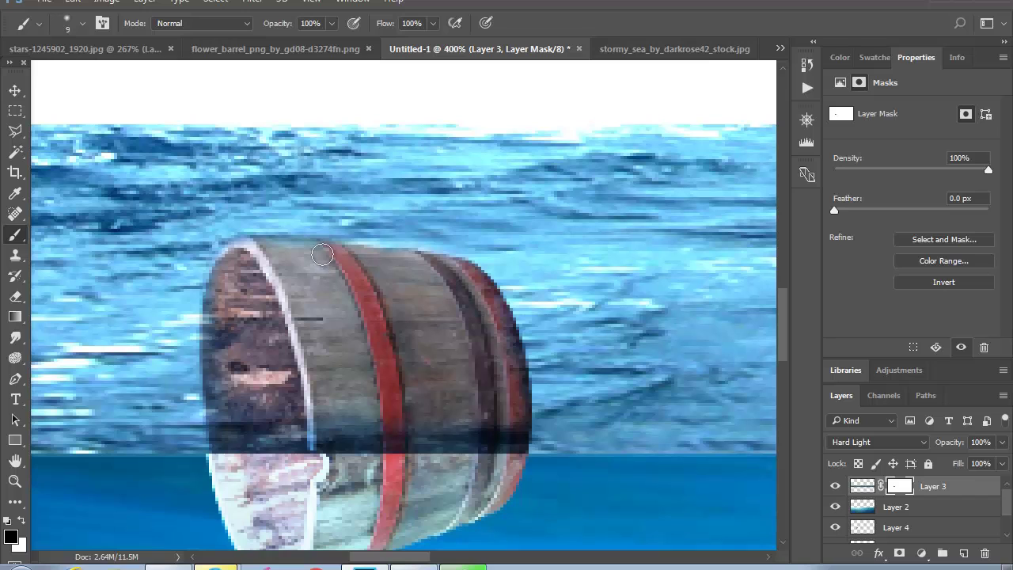
pyautogui.moveTo(322, 254); pyautogui.dragTo(263, 253)
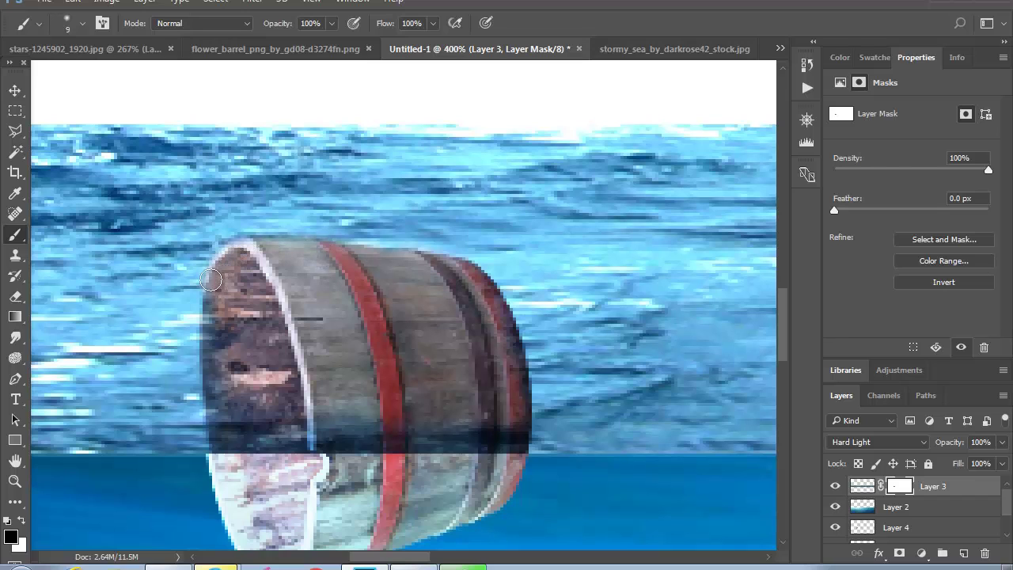
pyautogui.moveTo(278, 364); pyautogui.dragTo(274, 312)
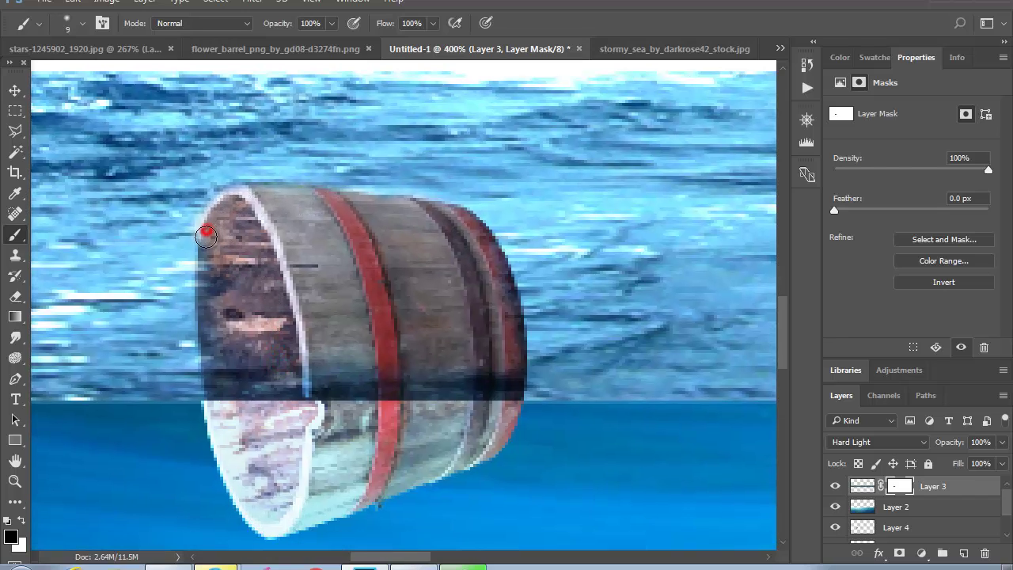
pyautogui.moveTo(206, 236); pyautogui.dragTo(198, 269)
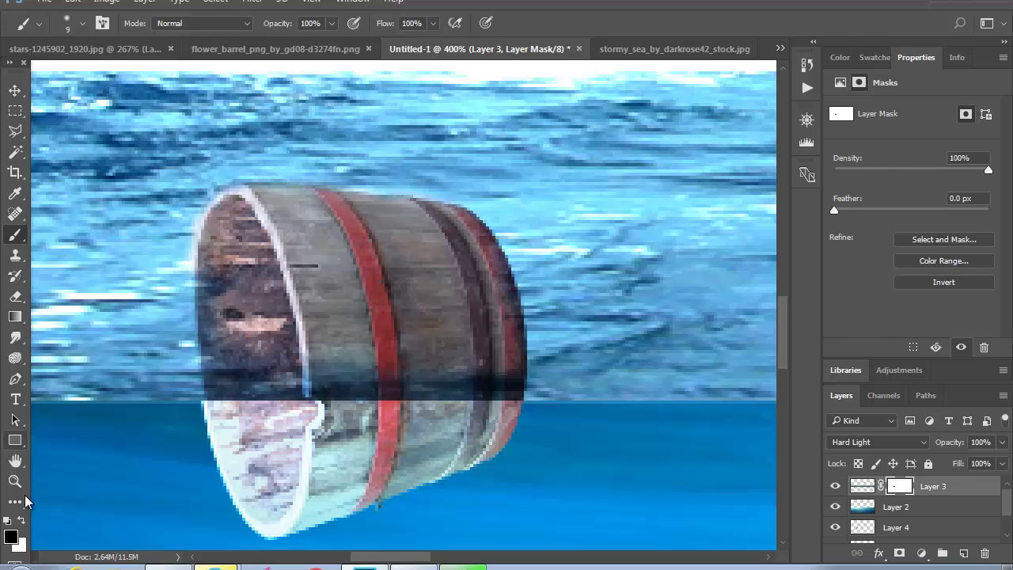
pyautogui.moveTo(204, 374); pyautogui.dragTo(288, 355)
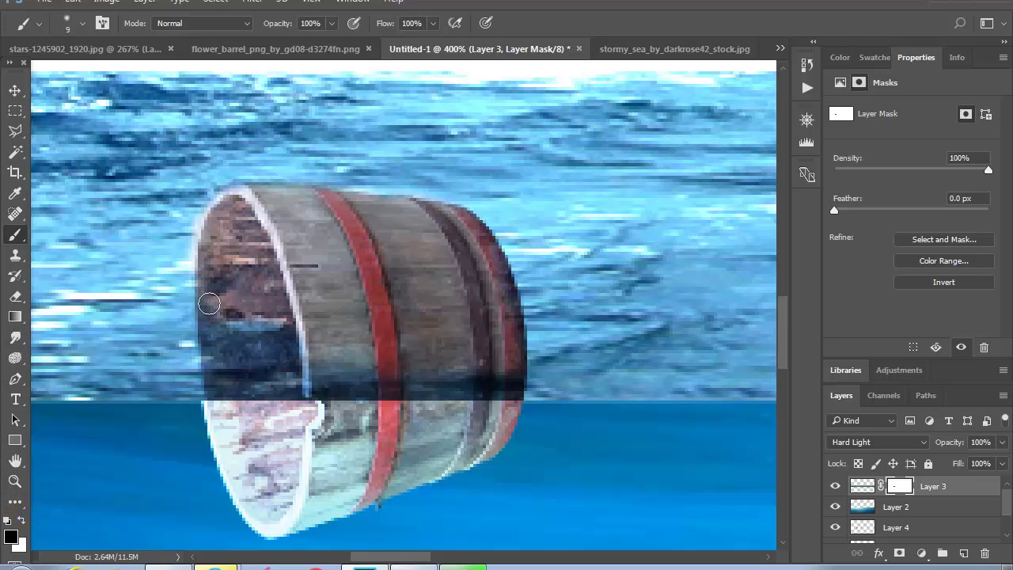
pyautogui.doubleClick(15, 480)
pyautogui.click(346, 340)
pyautogui.click(266, 301)
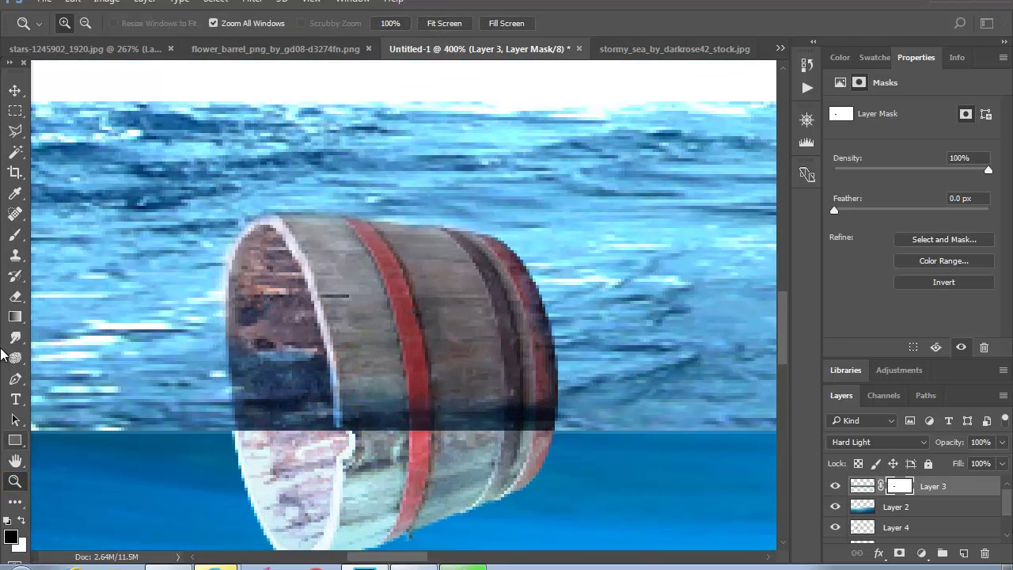
pyautogui.click(15, 235)
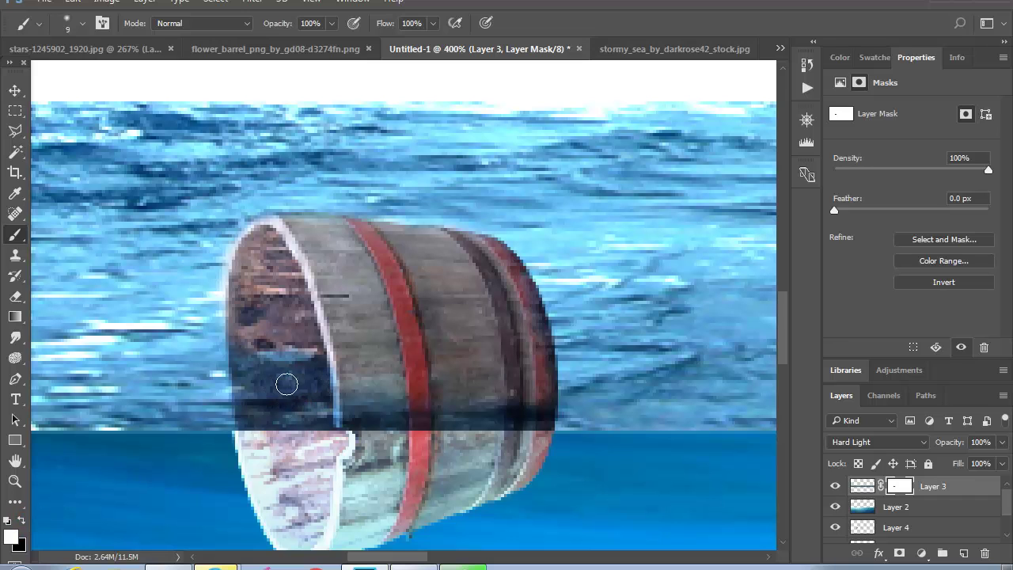
pyautogui.click(14, 481)
pyautogui.keyDown('alt'); pyautogui.click(445, 343); pyautogui.keyUp('alt')
# Close the unused flower barrel and stormy sea source images
pyautogui.keyDown('alt'); pyautogui.click(486, 372); pyautogui.keyUp('alt')
pyautogui.keyDown('alt'); pyautogui.click(486, 372); pyautogui.keyUp('alt')
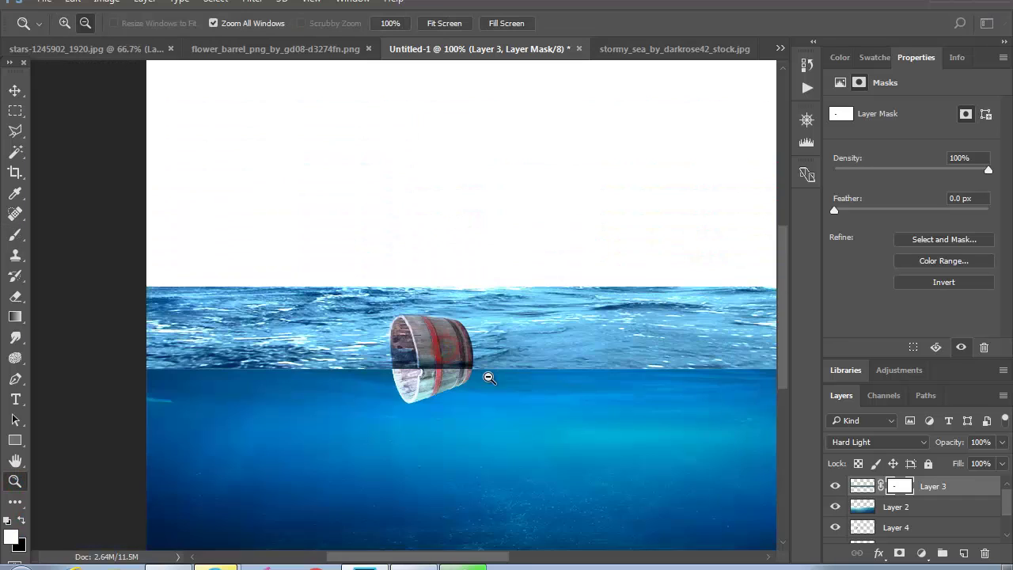
pyautogui.keyDown('alt'); pyautogui.click(359, 353); pyautogui.keyUp('alt')
pyautogui.click(321, 49)
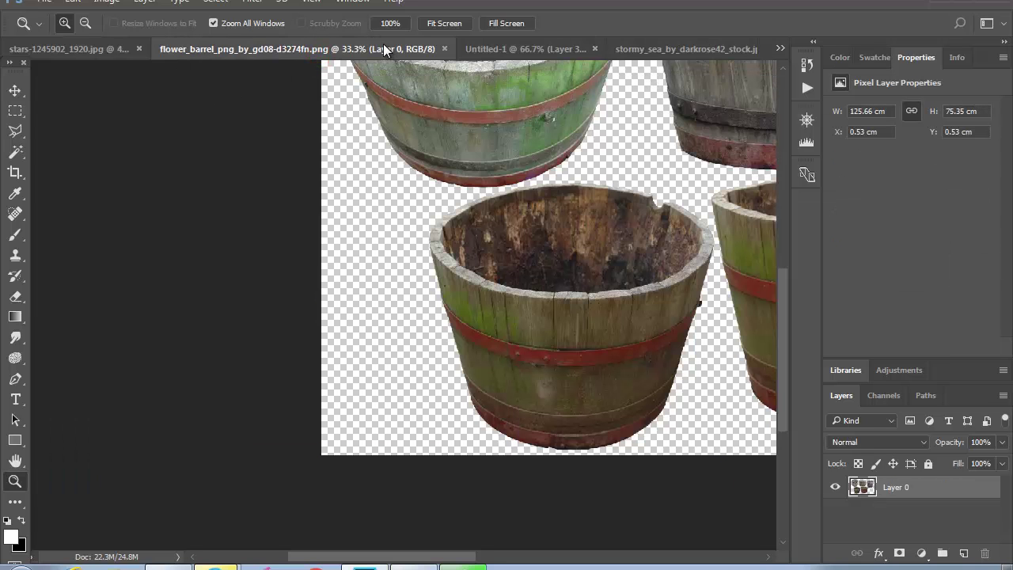
pyautogui.click(383, 48)
pyautogui.click(155, 48)
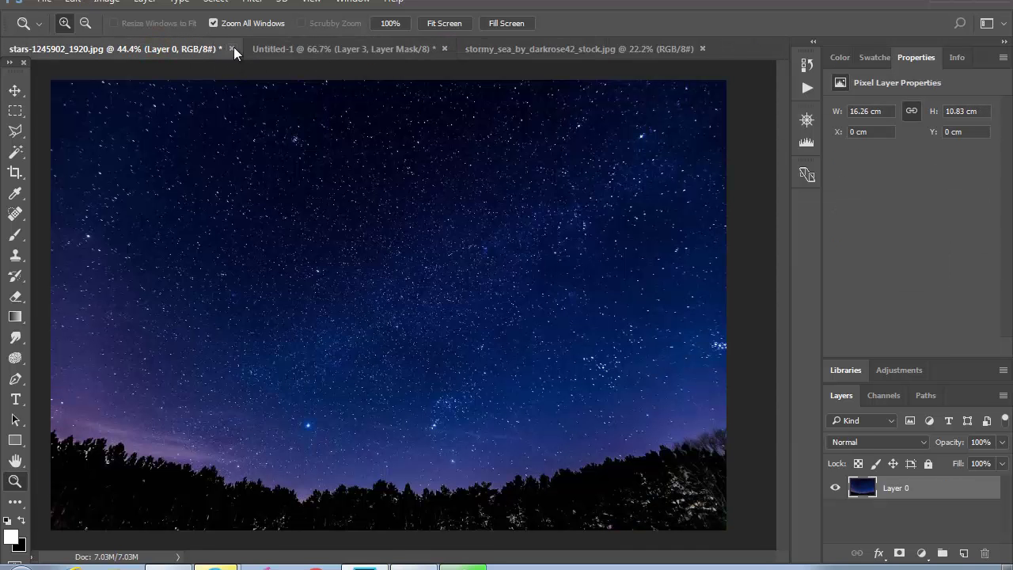
pyautogui.click(545, 49)
pyautogui.moveTo(327, 387); pyautogui.dragTo(448, 135)
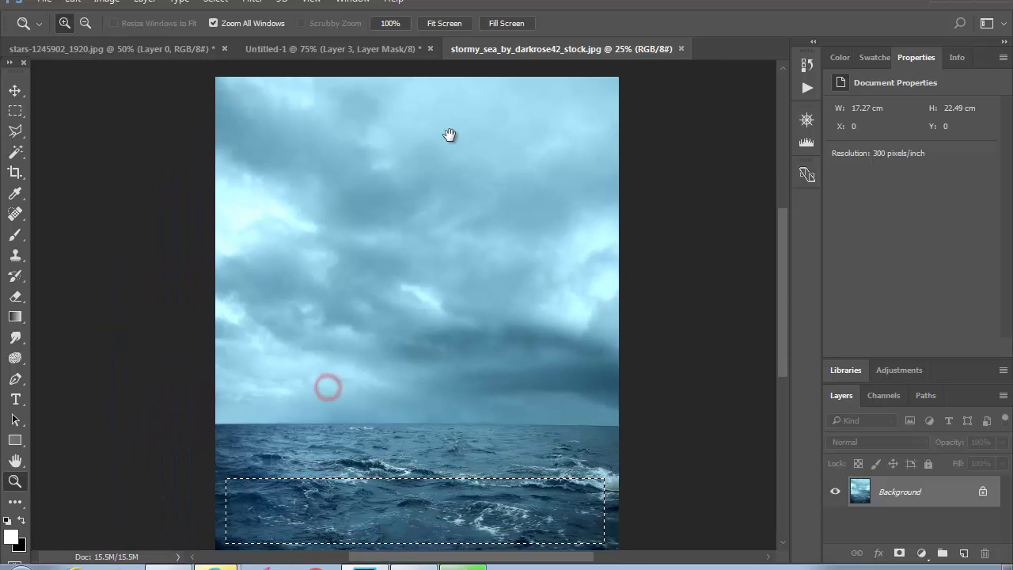
pyautogui.click(680, 48)
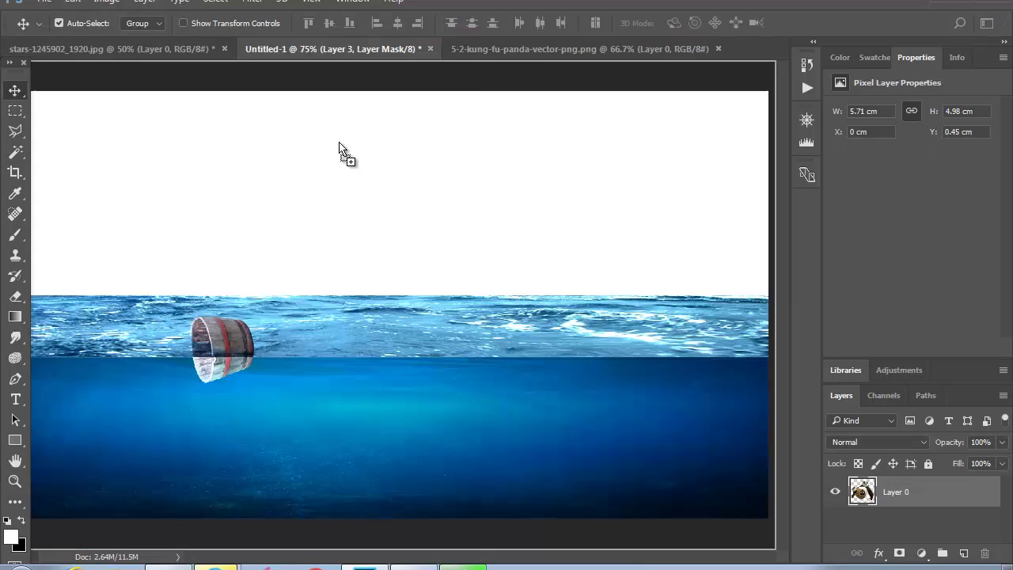
# Marquee-select the large barrel in old_barrel and drag it into Untitled-1
pyautogui.click(515, 48)
pyautogui.moveTo(455, 292); pyautogui.dragTo(472, 307)
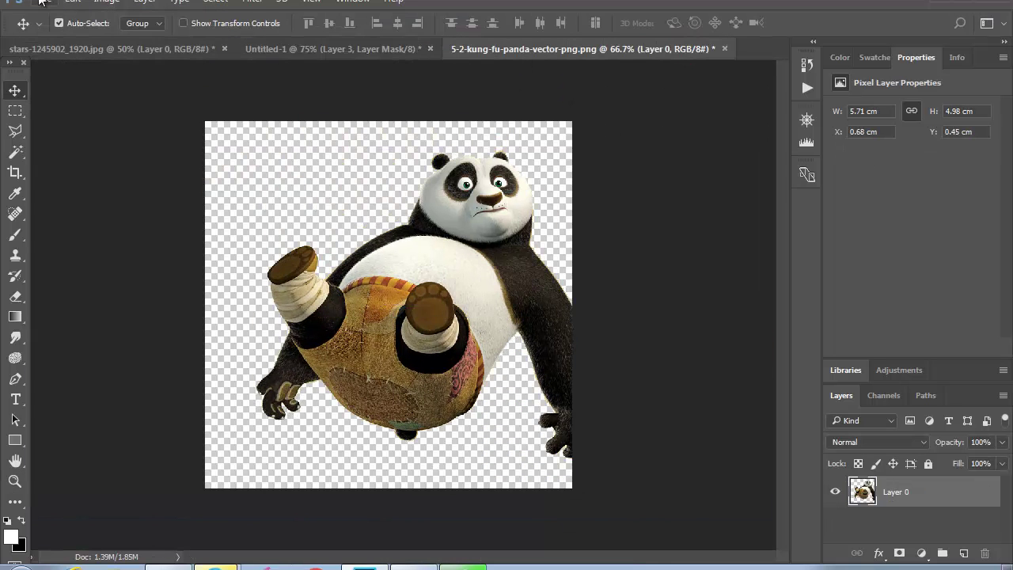
pyautogui.click(15, 111)
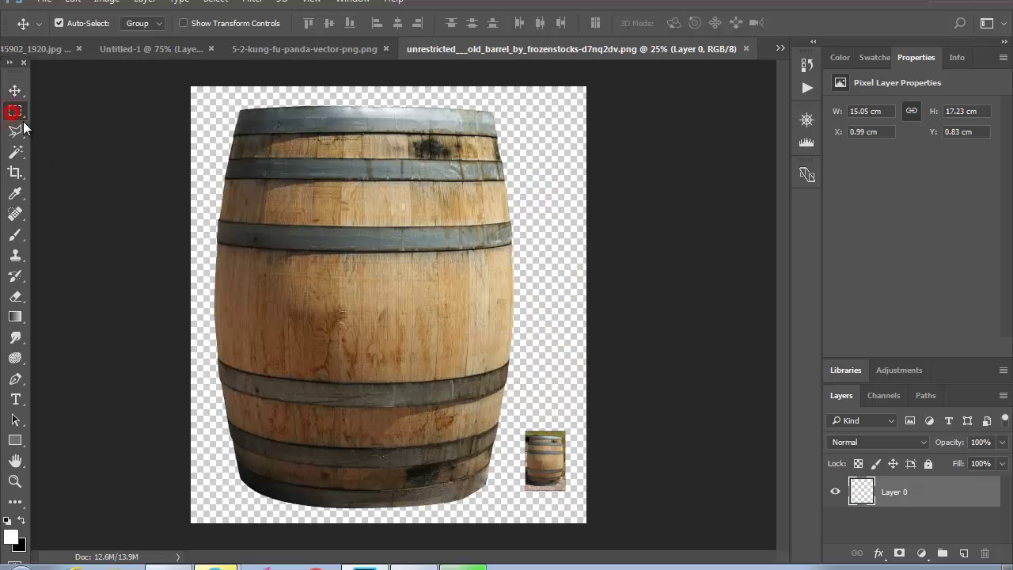
pyautogui.moveTo(185, 73)
pyautogui.mouseDown()
pyautogui.moveTo(473, 480)
pyautogui.moveTo(522, 522)
pyautogui.mouseUp()
pyautogui.click(15, 89)
pyautogui.moveTo(270, 184); pyautogui.dragTo(420, 255)
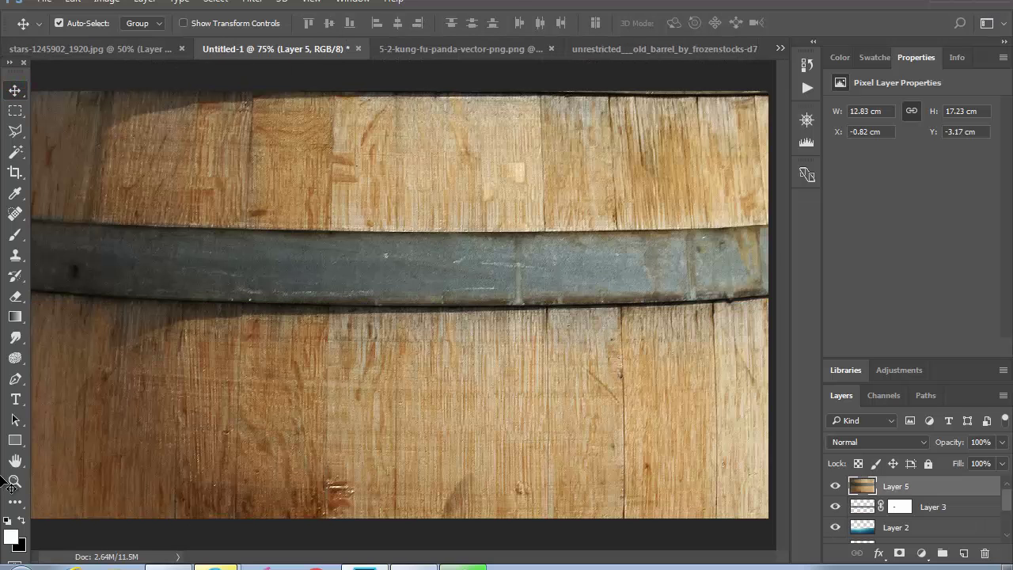
# Shrink the oversized new barrel and place it on the water
pyautogui.click(15, 480)
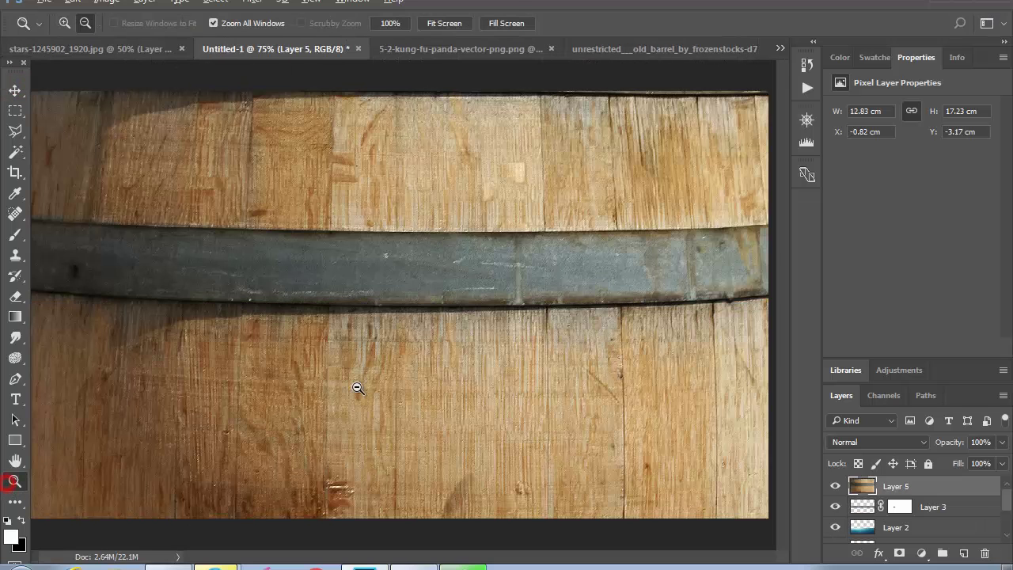
pyautogui.keyDown('alt'); pyautogui.click(355, 387); pyautogui.keyUp('alt')
pyautogui.hotkey('ctrl', 't')
pyautogui.moveTo(492, 205)
pyautogui.mouseDown()
pyautogui.moveTo(410, 303)
pyautogui.moveTo(413, 293)
pyautogui.mouseUp()
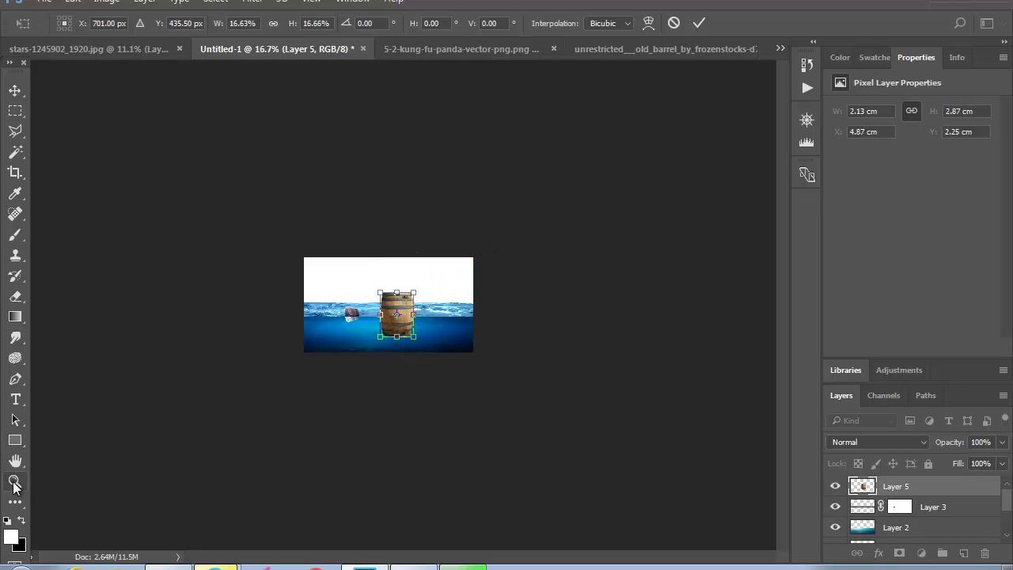
pyautogui.click(14, 480)
pyautogui.click(400, 330)
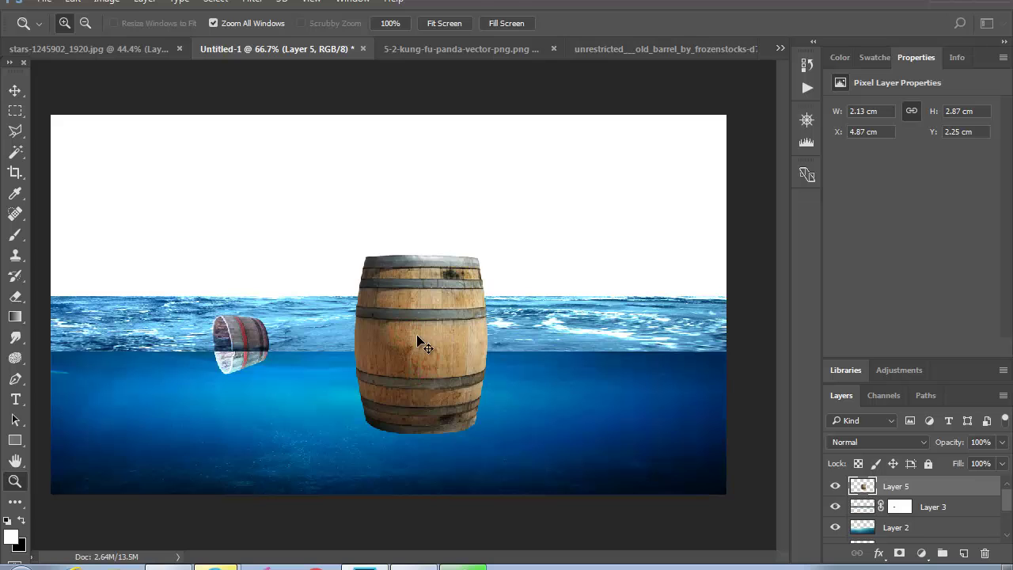
# Tilt the barrel about 28 degrees and move Layer 5 beneath Layer 2
pyautogui.hotkey('ctrl', 't')
pyautogui.moveTo(506, 238); pyautogui.dragTo(547, 292)
pyautogui.moveTo(469, 309)
pyautogui.mouseDown()
pyautogui.moveTo(449, 303)
pyautogui.moveTo(464, 358)
pyautogui.mouseUp()
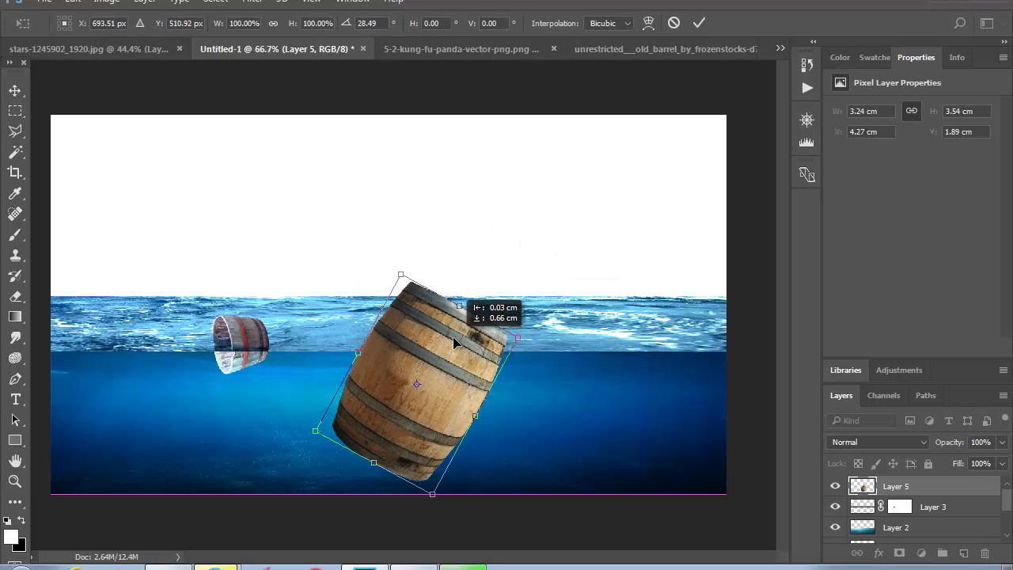
pyautogui.press('Return')
pyautogui.moveTo(896, 487); pyautogui.dragTo(909, 529)
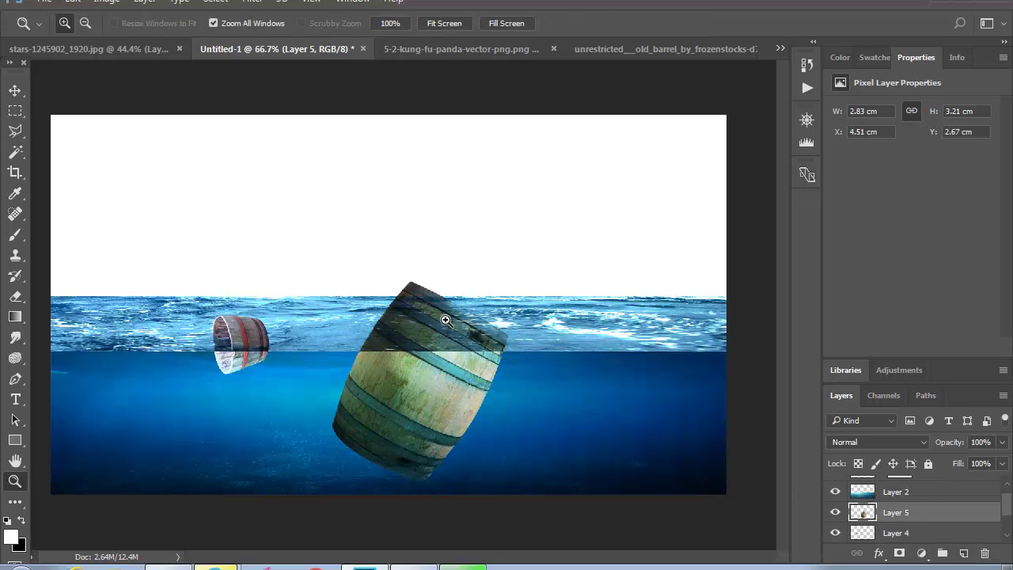
# Rotate the barrel slightly further and select Layer 3's mask
pyautogui.hotkey('ctrl', 't')
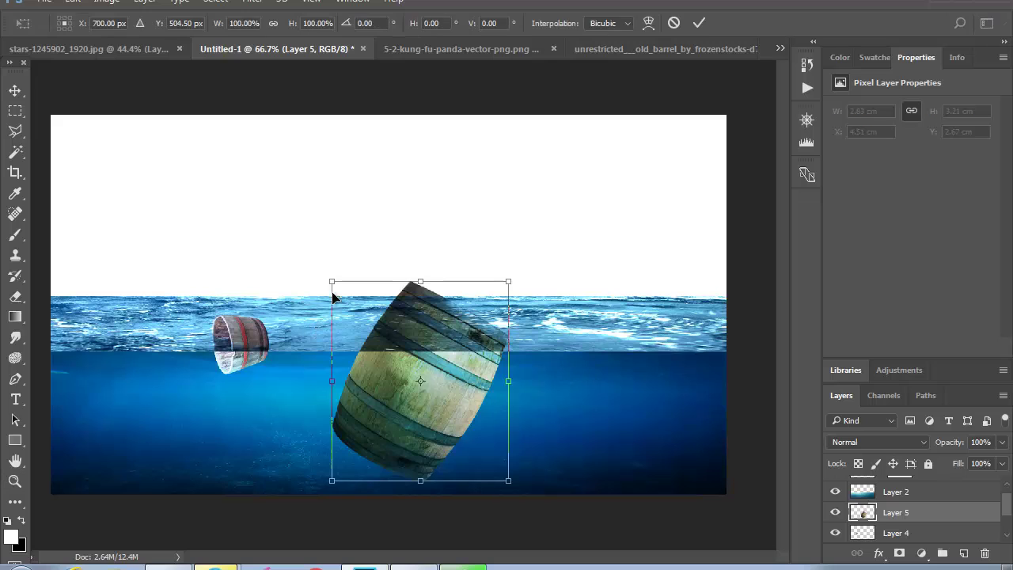
pyautogui.moveTo(315, 277); pyautogui.dragTo(307, 281)
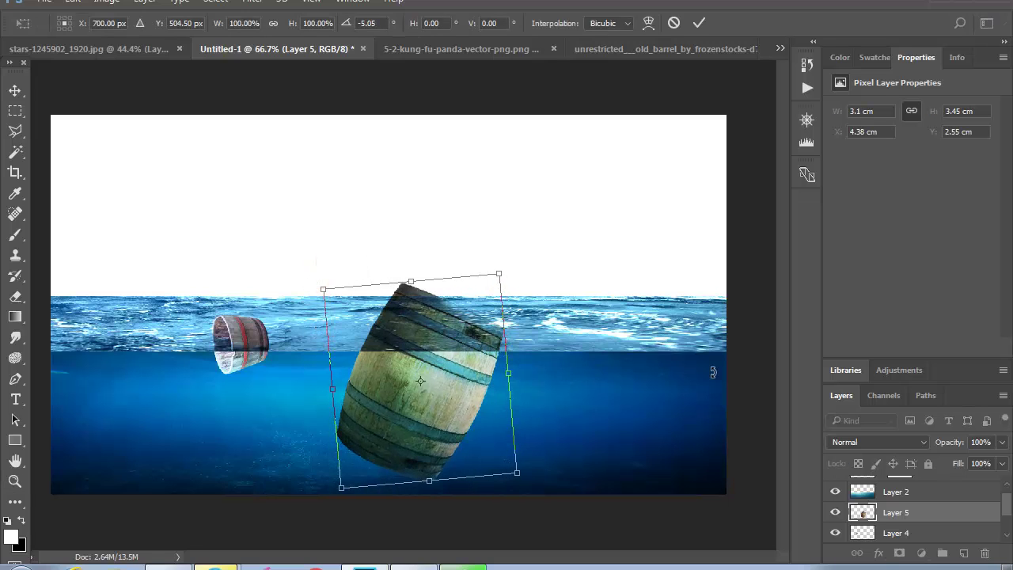
pyautogui.press('Return')
pyautogui.scroll(1, 908, 495)
pyautogui.click(907, 491)
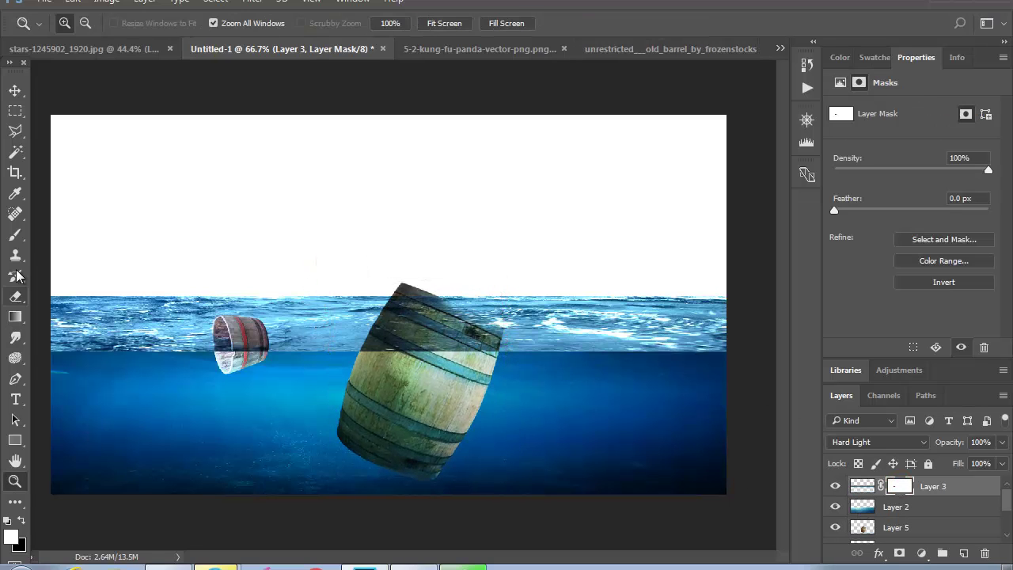
# Zoom to 200% and paint barrel wood back in above the water on Layer 3's mask
pyautogui.click(16, 233)
pyautogui.click(15, 480)
pyautogui.click(467, 335)
pyautogui.click(350, 345)
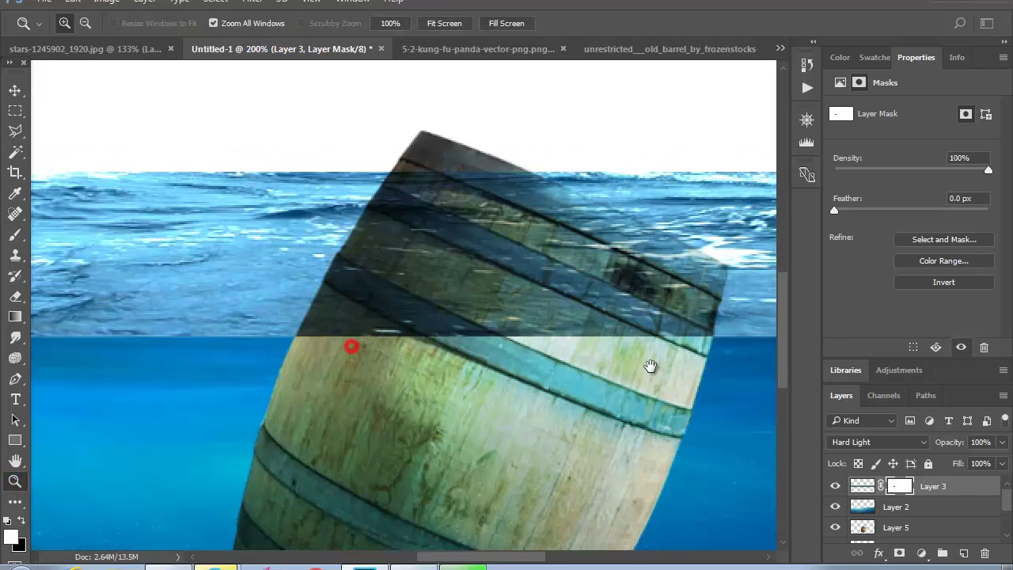
pyautogui.click(15, 234)
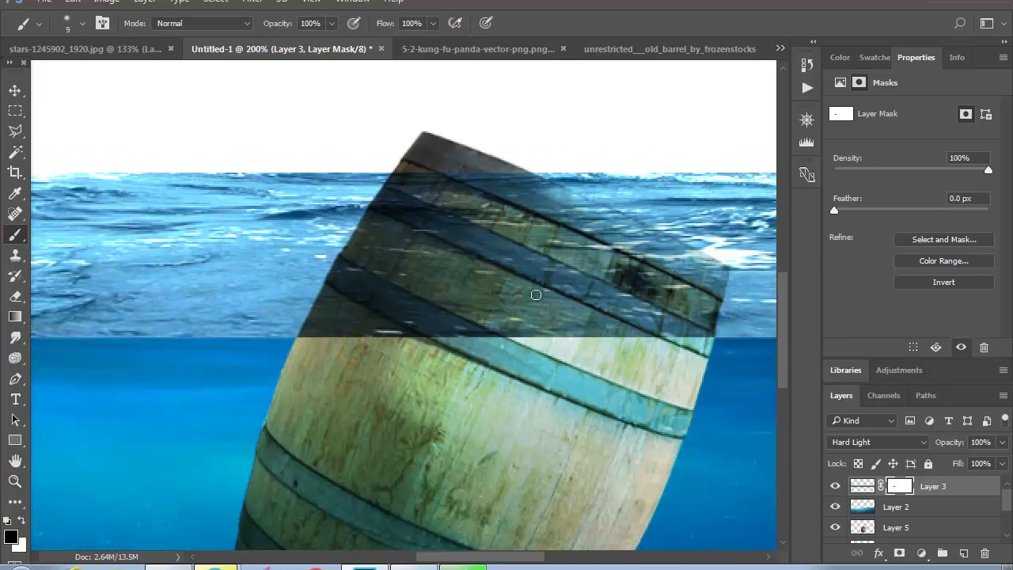
pyautogui.moveTo(535, 294); pyautogui.dragTo(546, 285)
pyautogui.press(']')
pyautogui.press(']')
pyautogui.press(']')
pyautogui.moveTo(486, 277)
pyautogui.mouseDown()
pyautogui.moveTo(516, 226)
pyautogui.moveTo(463, 181)
pyautogui.moveTo(432, 222)
pyautogui.moveTo(429, 165)
pyautogui.moveTo(356, 283)
pyautogui.moveTo(443, 274)
pyautogui.moveTo(513, 196)
pyautogui.moveTo(689, 269)
pyautogui.moveTo(656, 282)
pyautogui.moveTo(702, 283)
pyautogui.mouseUp()
# Make the barrel's upper band, upper-right edge and lower band solid with a smaller brush
pyautogui.press('[')
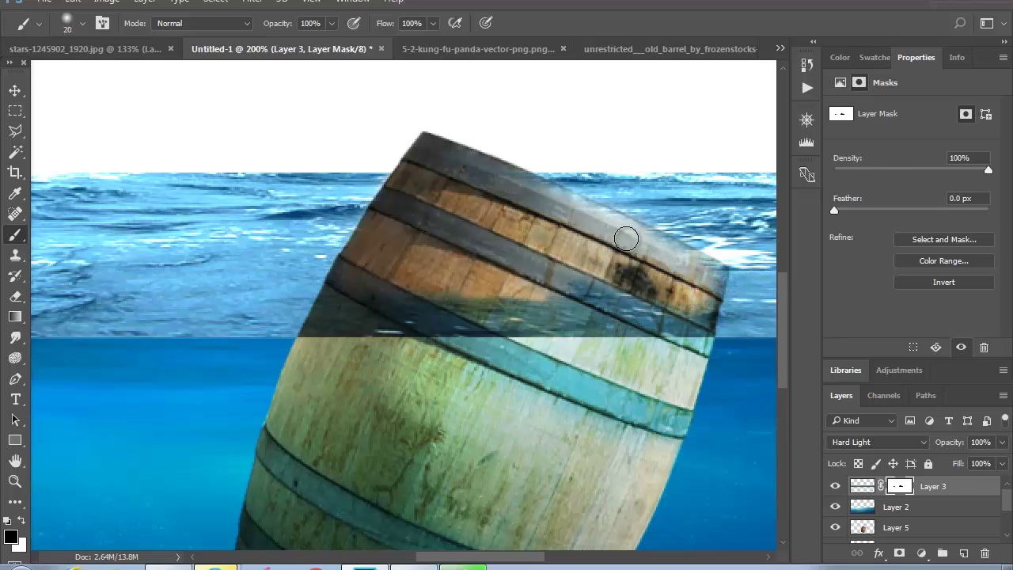
pyautogui.moveTo(625, 238); pyautogui.dragTo(656, 252)
pyautogui.moveTo(587, 218); pyautogui.dragTo(504, 180)
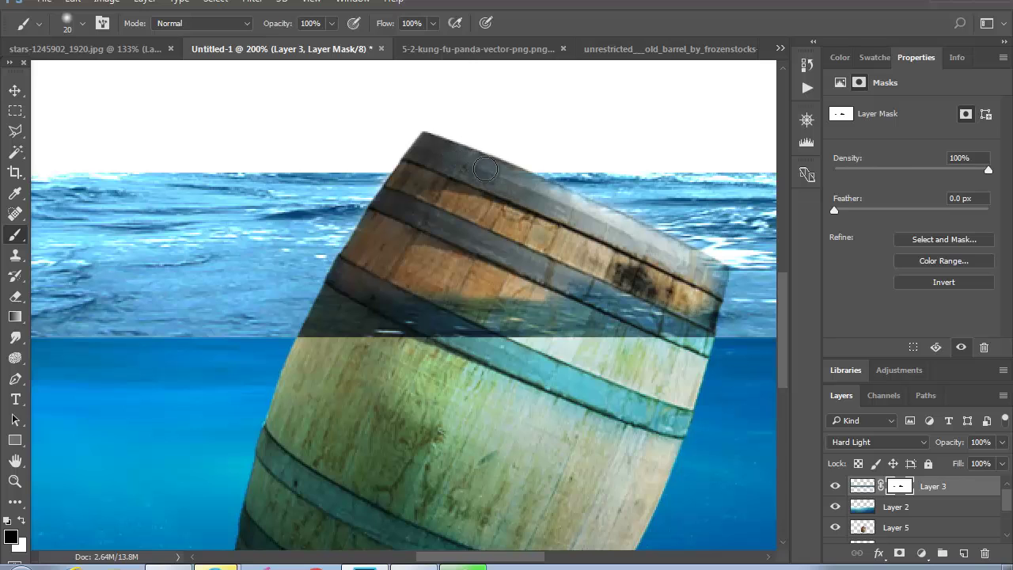
pyautogui.moveTo(657, 255); pyautogui.dragTo(452, 294)
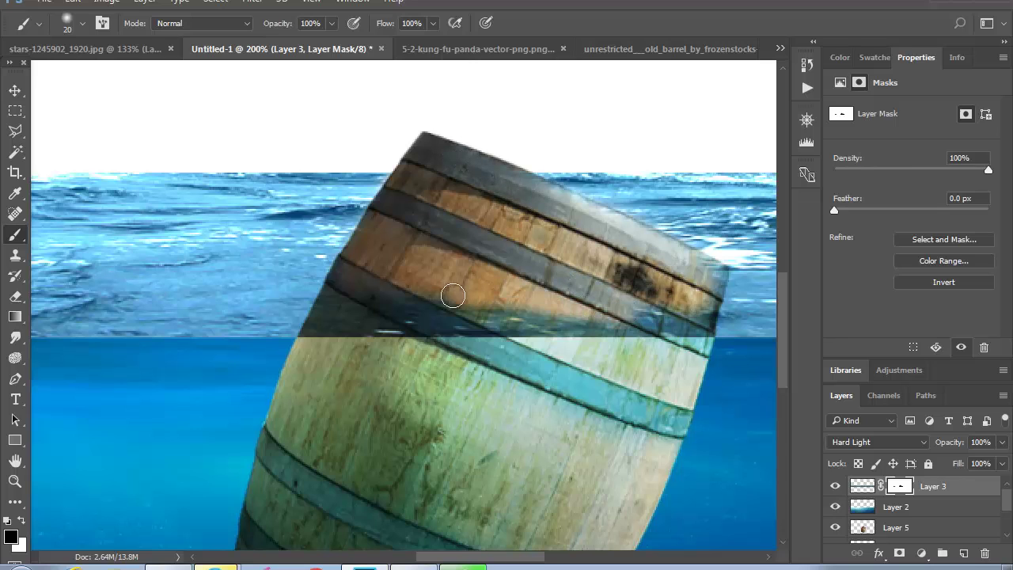
pyautogui.hotkey('ctrl', 'z')
pyautogui.moveTo(654, 304); pyautogui.dragTo(383, 296)
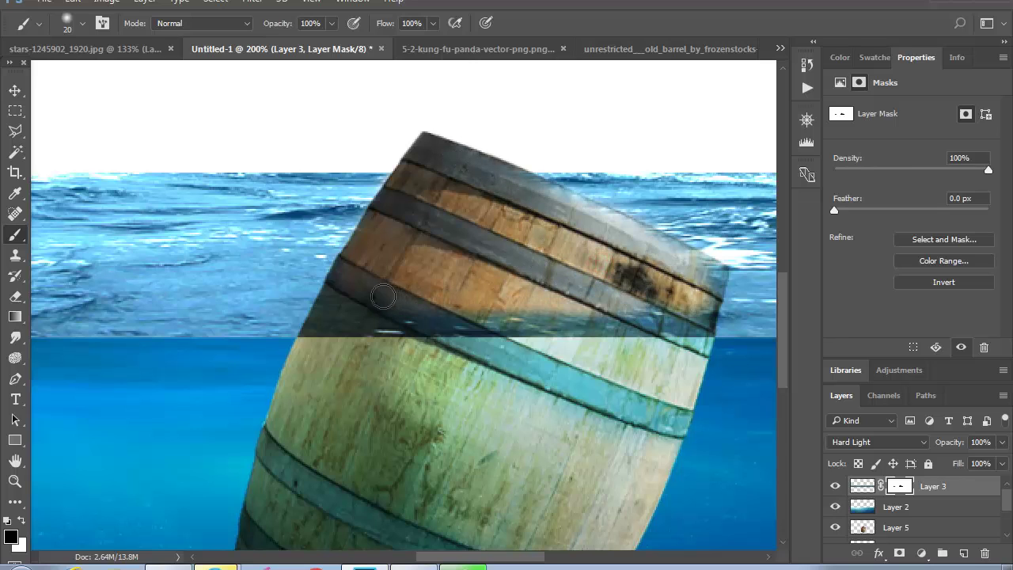
pyautogui.moveTo(591, 216)
pyautogui.mouseDown()
pyautogui.moveTo(678, 256)
pyautogui.moveTo(711, 284)
pyautogui.mouseUp()
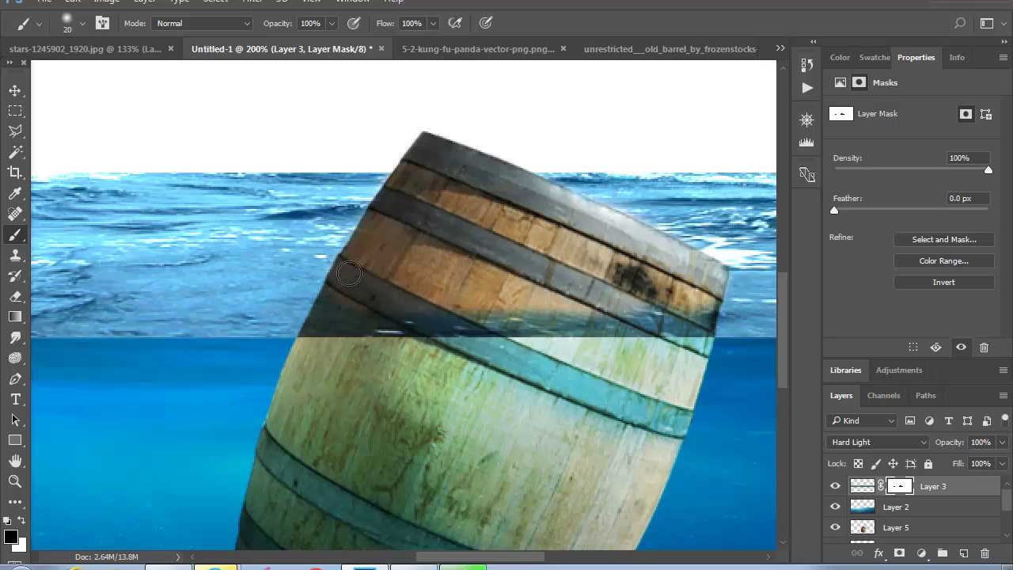
# Solidify the barrel wood along the waterline, then zoom out to check
pyautogui.moveTo(466, 276)
pyautogui.mouseDown()
pyautogui.moveTo(502, 296)
pyautogui.moveTo(350, 301)
pyautogui.mouseUp()
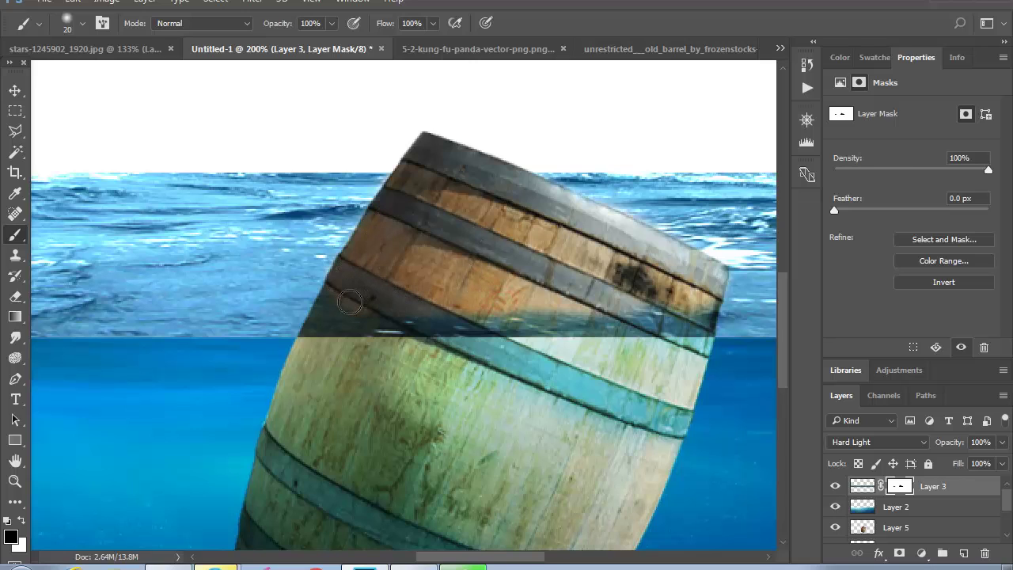
pyautogui.click(385, 292)
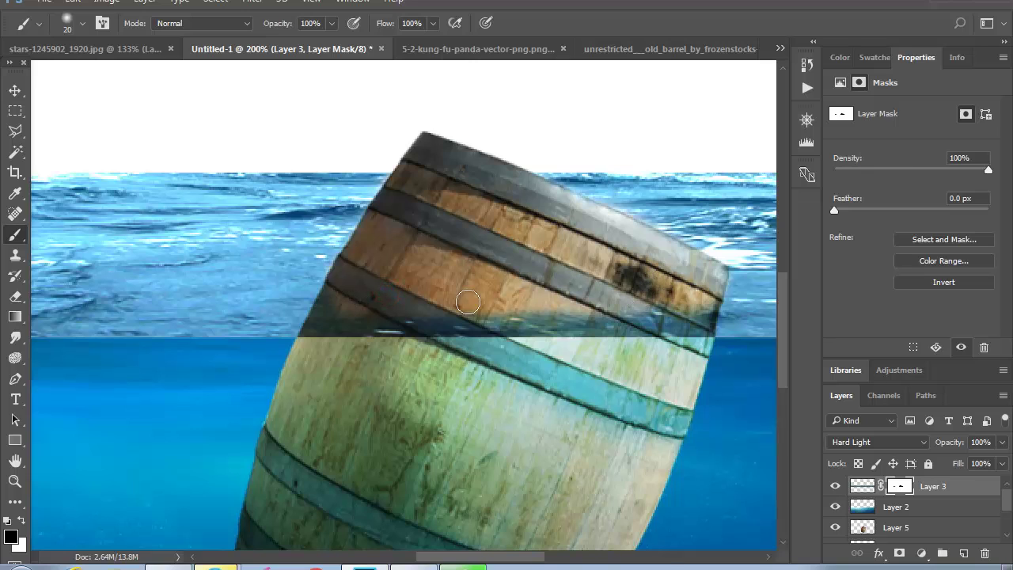
pyautogui.moveTo(468, 302); pyautogui.dragTo(353, 313)
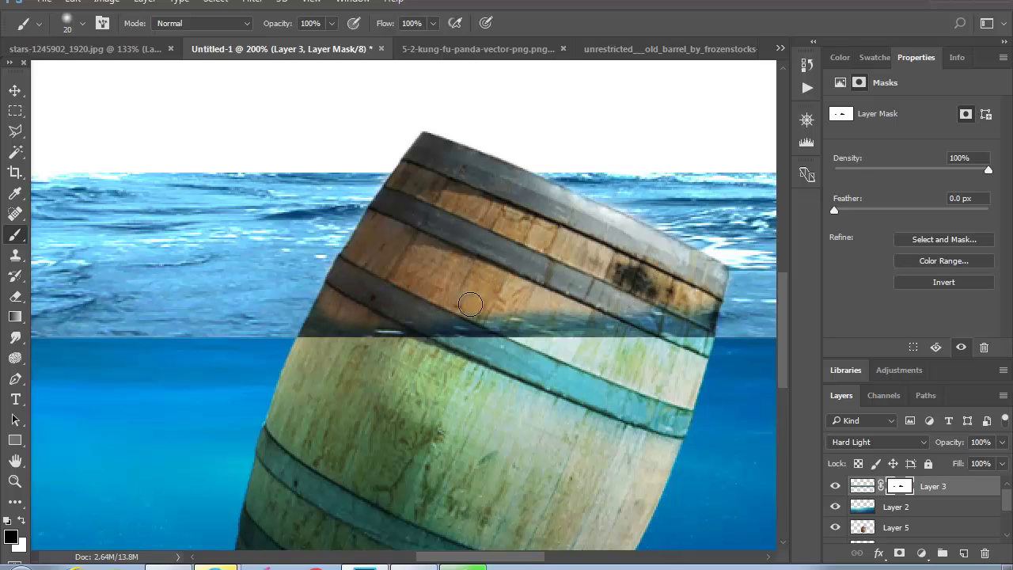
pyautogui.moveTo(336, 314)
pyautogui.mouseDown()
pyautogui.moveTo(432, 319)
pyautogui.moveTo(330, 313)
pyautogui.mouseUp()
pyautogui.moveTo(478, 325); pyautogui.dragTo(706, 317)
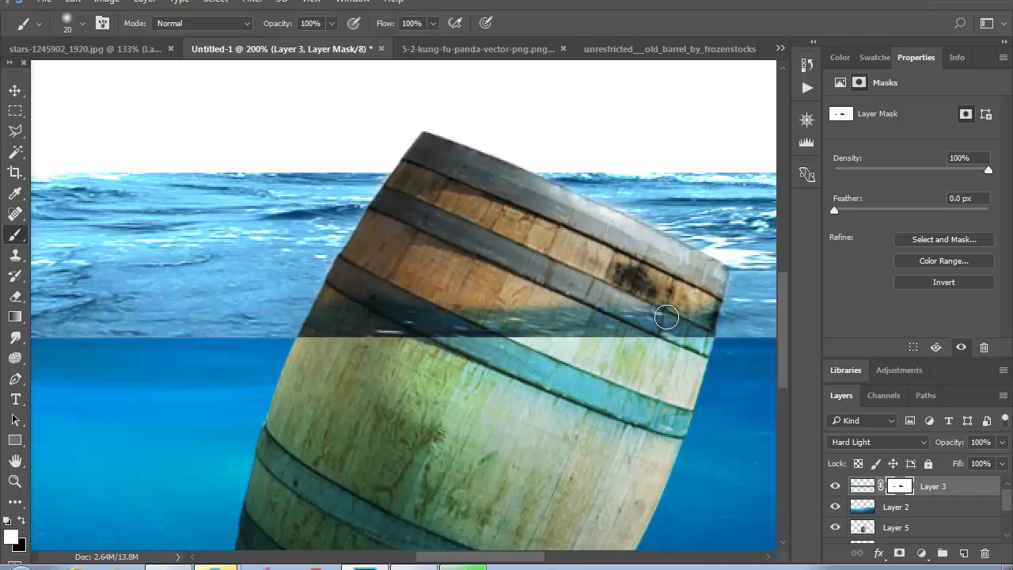
pyautogui.click(14, 480)
pyautogui.keyDown('alt'); pyautogui.click(312, 362); pyautogui.keyUp('alt')
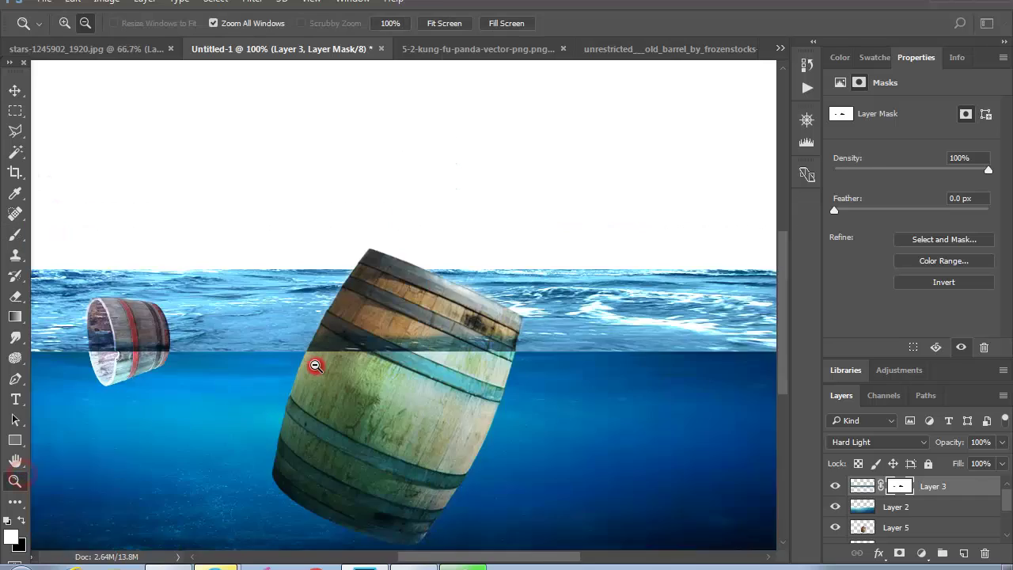
pyautogui.keyDown('alt'); pyautogui.click(367, 362); pyautogui.keyUp('alt')
pyautogui.click(524, 312)
# Drag the kung fu panda into the ocean composite and fit it in view
pyautogui.click(415, 50)
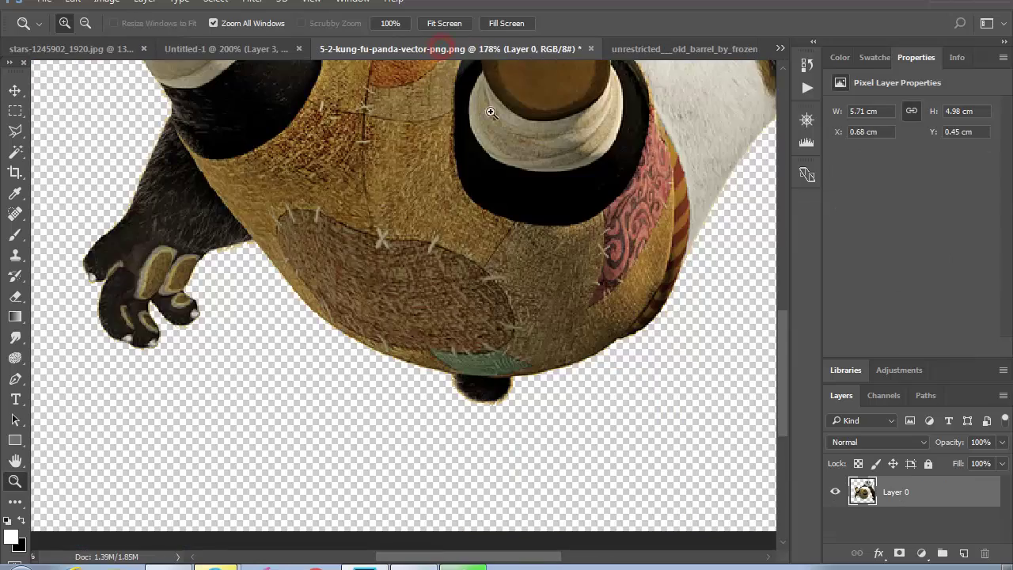
pyautogui.click(15, 91)
pyautogui.moveTo(462, 314)
pyautogui.mouseDown()
pyautogui.moveTo(313, 57)
pyautogui.moveTo(229, 347)
pyautogui.mouseUp()
pyautogui.press('z')
pyautogui.hotkey('ctrl', '0')
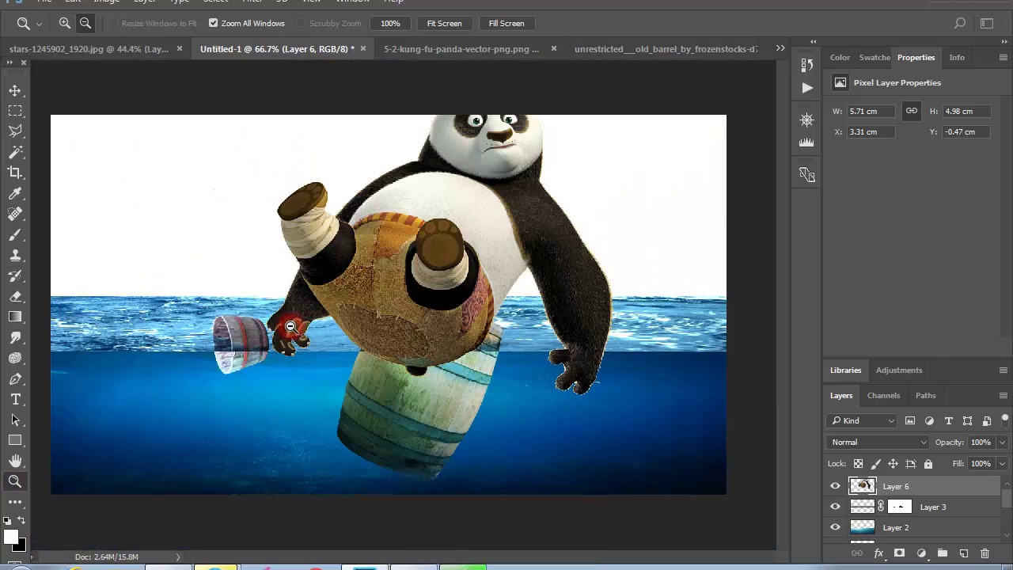
pyautogui.click(15, 90)
# Scale the panda to about 48% and perch it on the barrel top
pyautogui.hotkey('ctrl', 't')
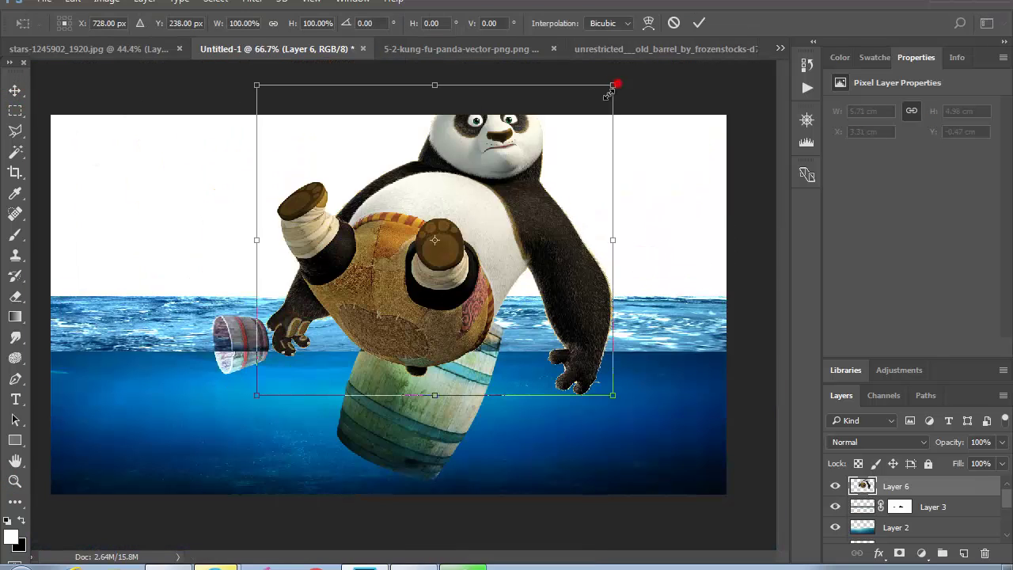
pyautogui.moveTo(612, 85); pyautogui.dragTo(530, 157)
pyautogui.moveTo(439, 226); pyautogui.dragTo(461, 248)
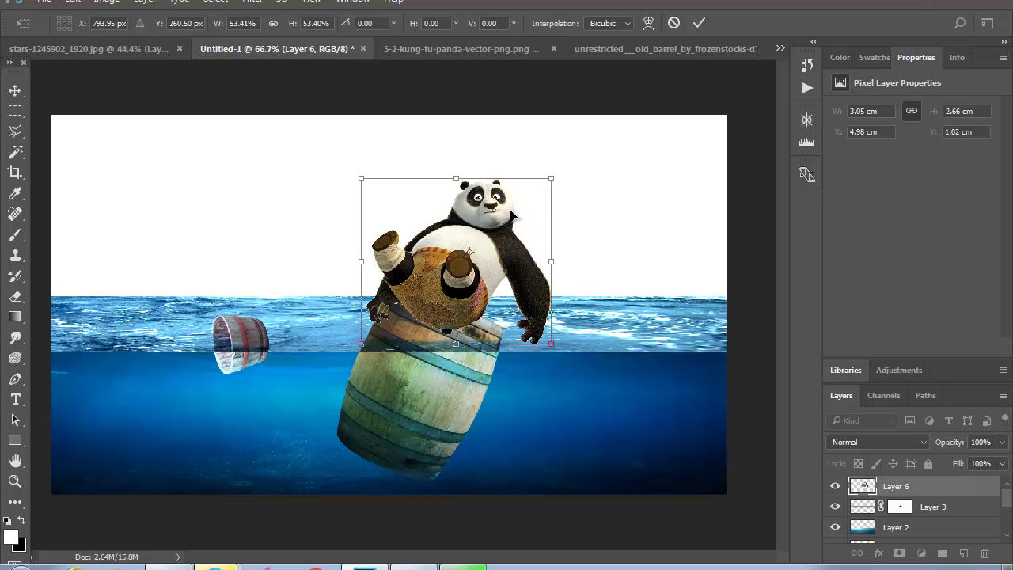
pyautogui.moveTo(551, 178); pyautogui.dragTo(531, 196)
pyautogui.moveTo(459, 263); pyautogui.dragTo(465, 270)
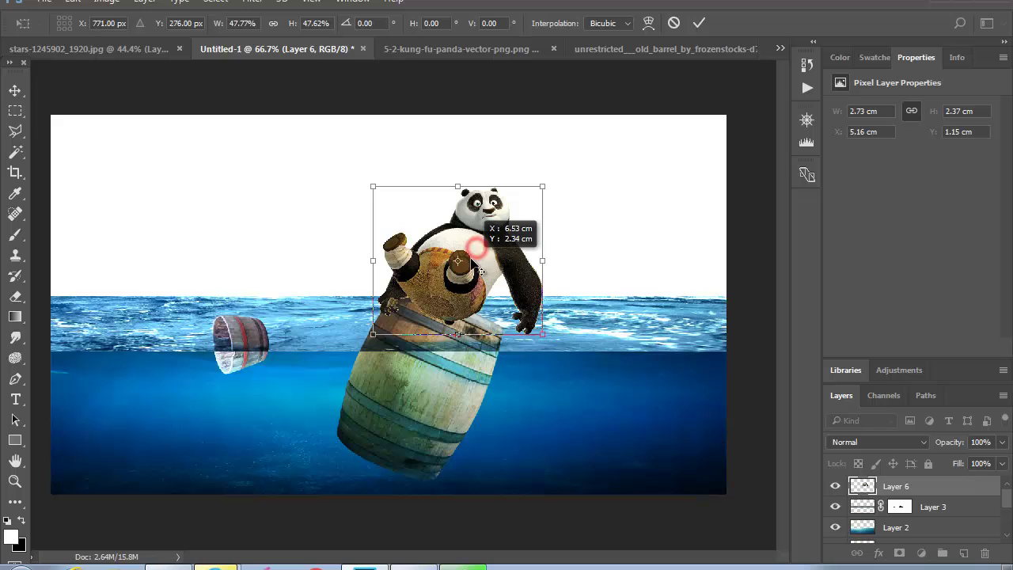
pyautogui.press('Return')
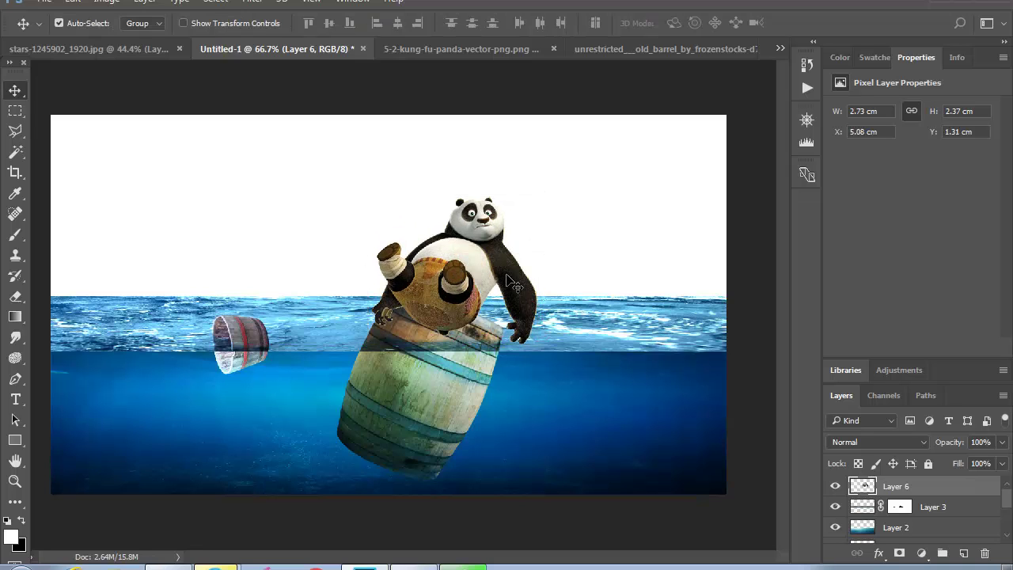
pyautogui.press('Up')
pyautogui.press('Up')
pyautogui.press('Up')
pyautogui.press('Up')
pyautogui.press('Up')
pyautogui.press('Up')
pyautogui.press('Up')
pyautogui.press('Up')
pyautogui.press('Up')
pyautogui.press('Up')
pyautogui.press('Up')
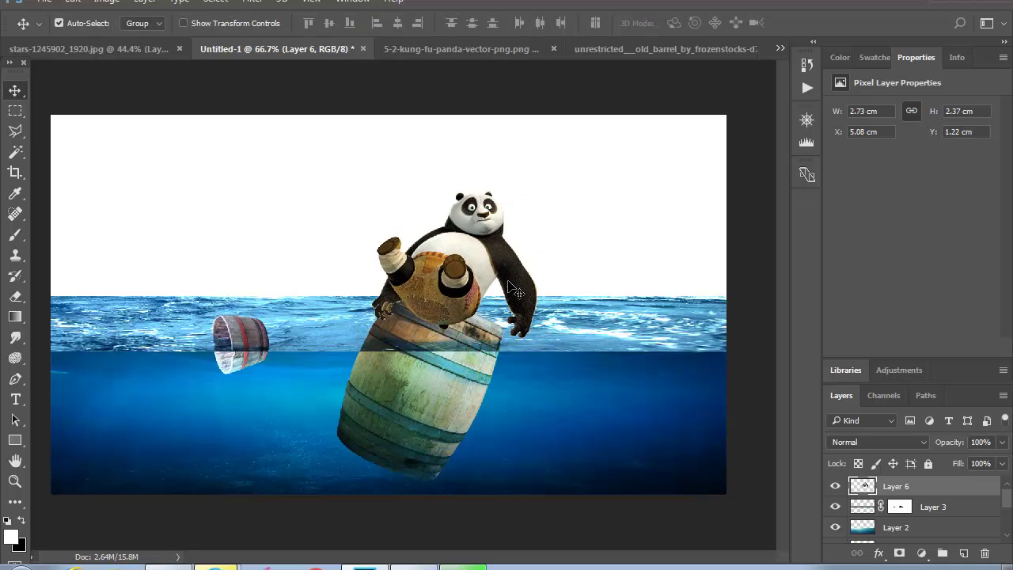
pyautogui.press('Up')
pyautogui.press('Up')
pyautogui.press('Up')
pyautogui.press('Right')
# Add a layer mask to Layer 6 and paint away the panda's lower belly along the rim
pyautogui.click(15, 481)
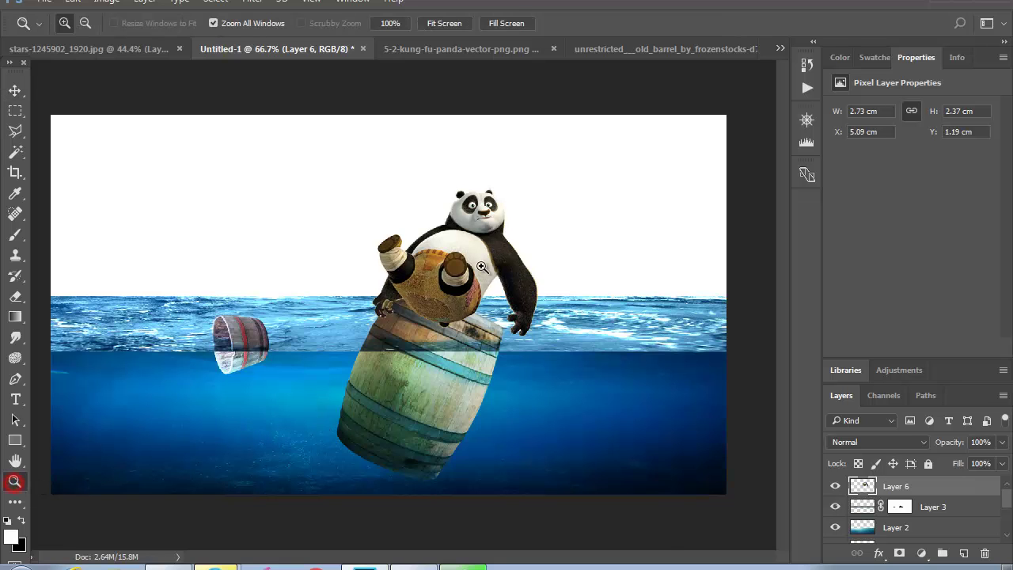
pyautogui.click(446, 312)
pyautogui.click(376, 328)
pyautogui.click(899, 553)
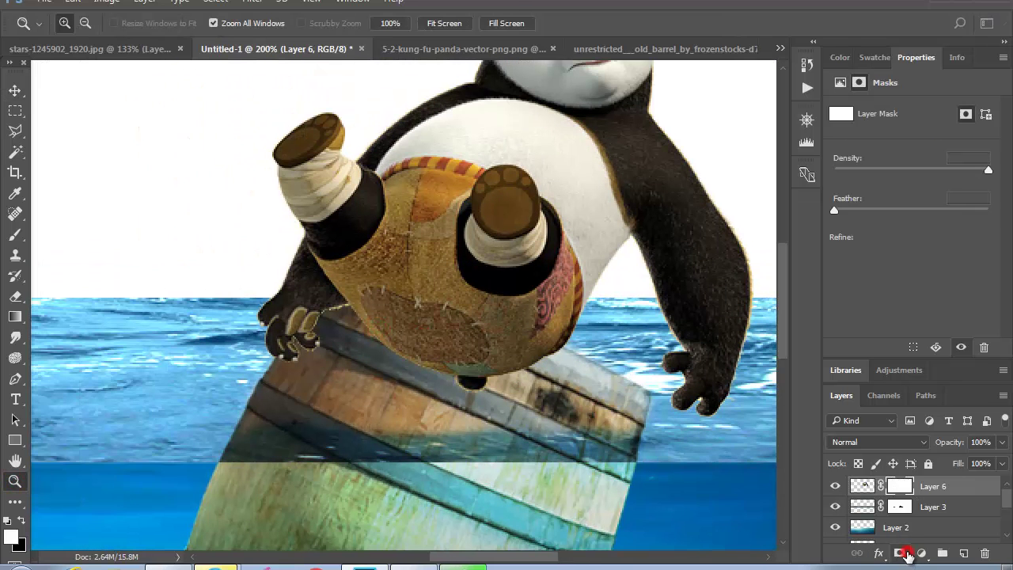
pyautogui.click(18, 236)
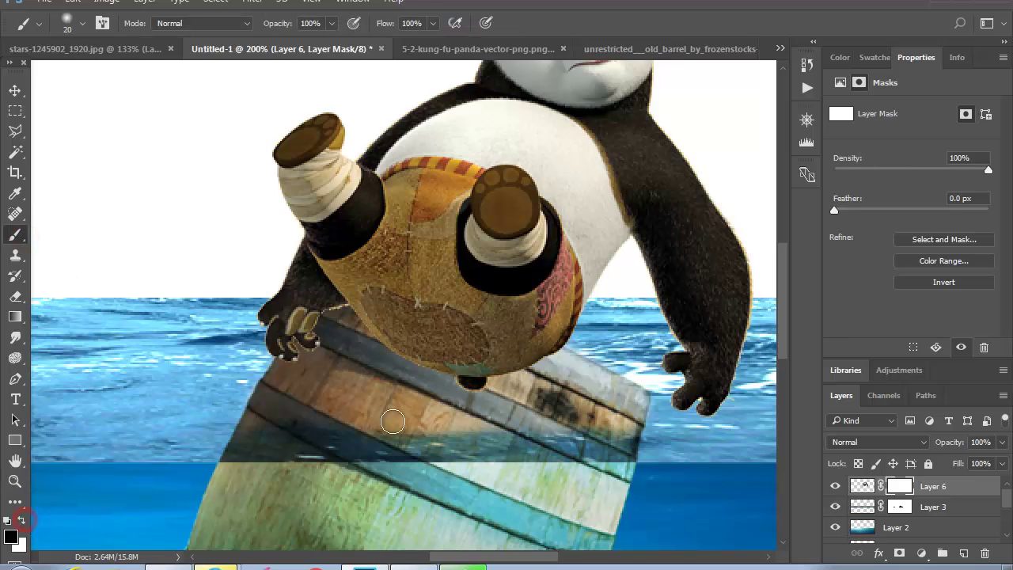
pyautogui.moveTo(488, 379)
pyautogui.mouseDown()
pyautogui.moveTo(461, 342)
pyautogui.moveTo(470, 337)
pyautogui.mouseUp()
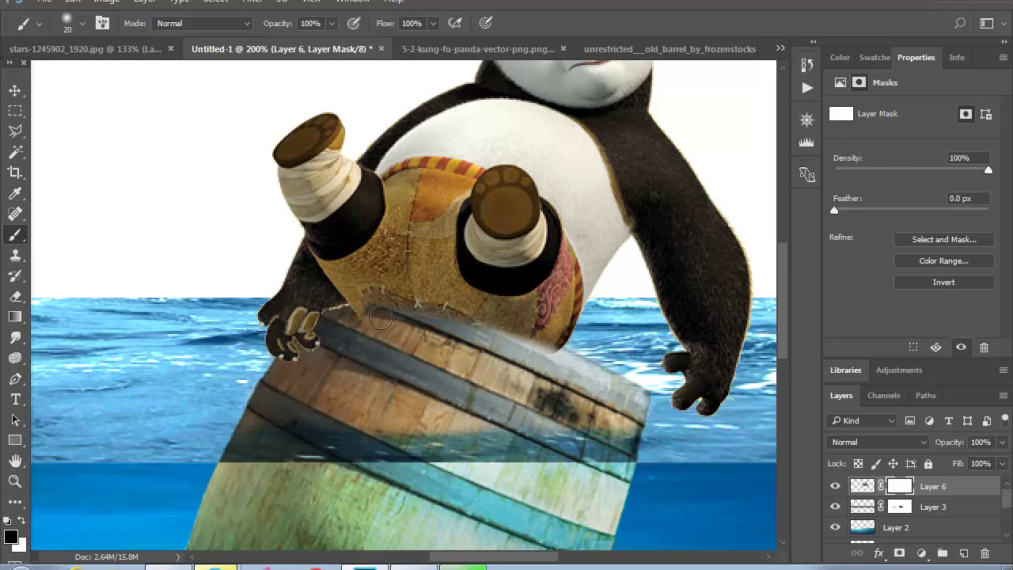
pyautogui.moveTo(355, 311)
pyautogui.mouseDown()
pyautogui.moveTo(457, 317)
pyautogui.moveTo(526, 354)
pyautogui.mouseUp()
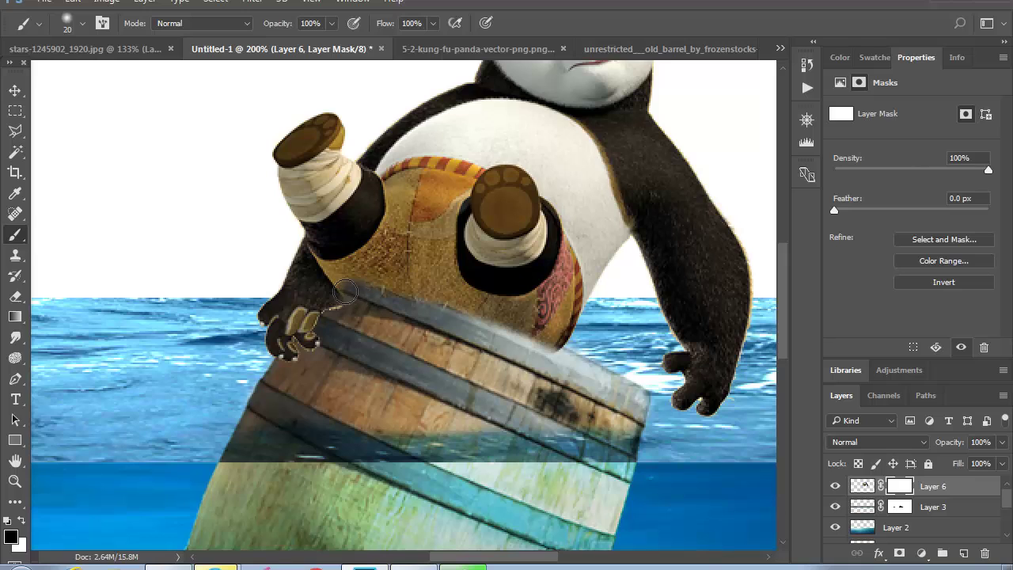
pyautogui.moveTo(345, 292)
pyautogui.mouseDown()
pyautogui.moveTo(298, 276)
pyautogui.moveTo(273, 316)
pyautogui.moveTo(278, 292)
pyautogui.moveTo(317, 324)
pyautogui.moveTo(270, 343)
pyautogui.mouseUp()
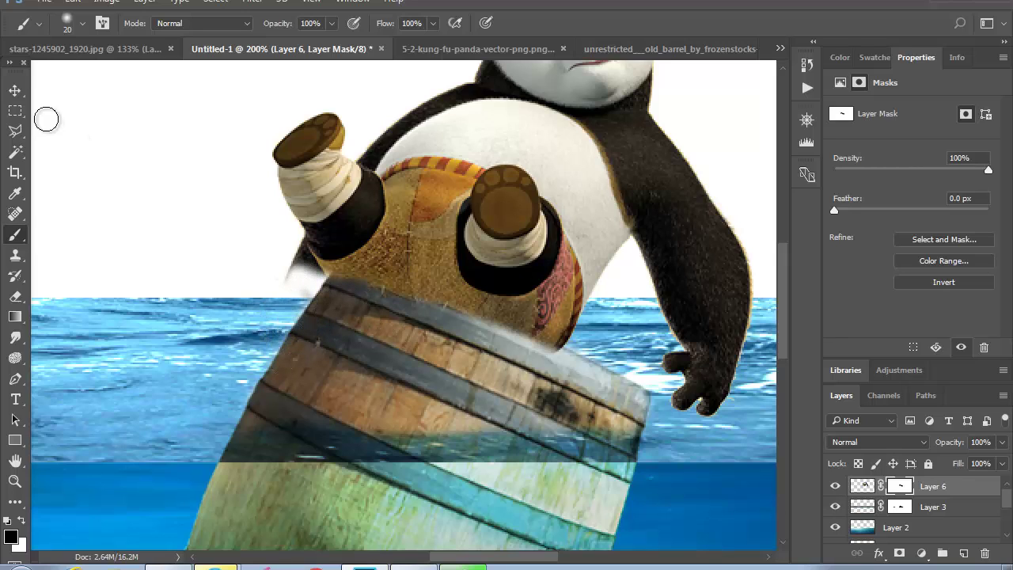
# Shift the panda slightly right and refine its mask along the barrel top
pyautogui.press('v')
pyautogui.moveTo(521, 196)
pyautogui.mouseDown()
pyautogui.moveTo(575, 219)
pyautogui.moveTo(523, 196)
pyautogui.mouseUp()
pyautogui.click(15, 233)
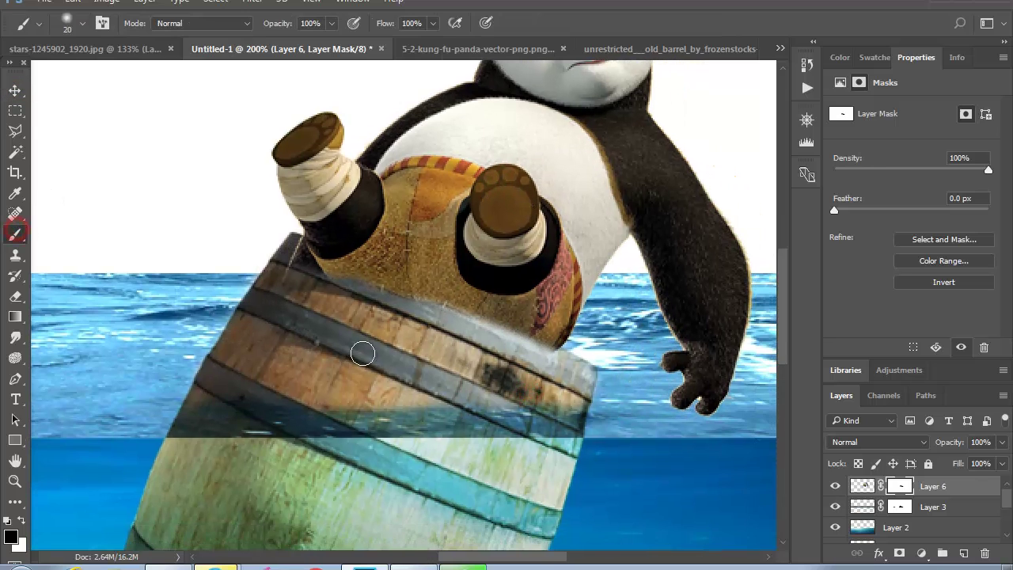
pyautogui.moveTo(437, 323); pyautogui.dragTo(317, 315)
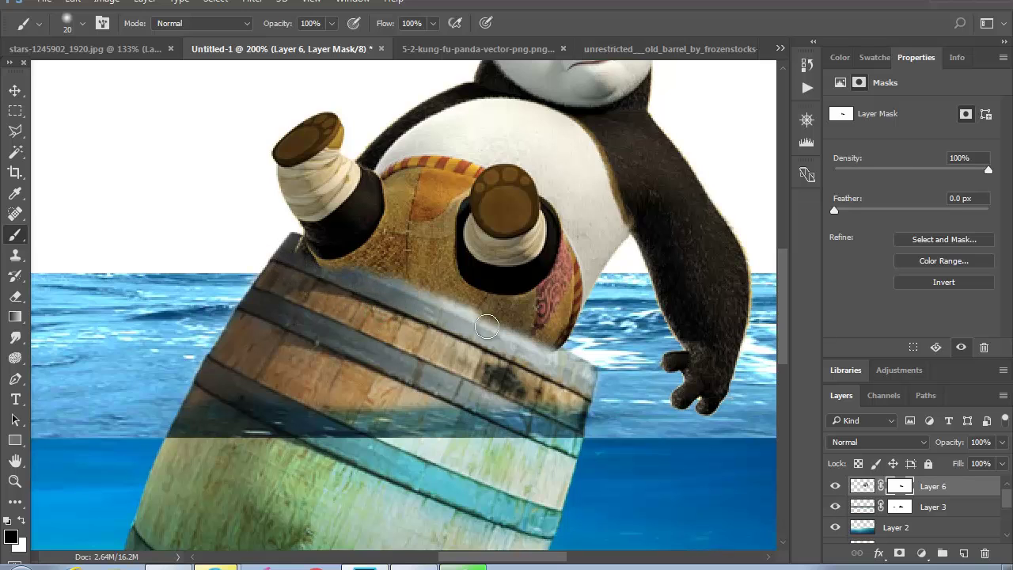
pyautogui.moveTo(395, 294)
pyautogui.mouseDown()
pyautogui.moveTo(549, 350)
pyautogui.moveTo(299, 262)
pyautogui.mouseUp()
pyautogui.hotkey('ctrl', 'z')
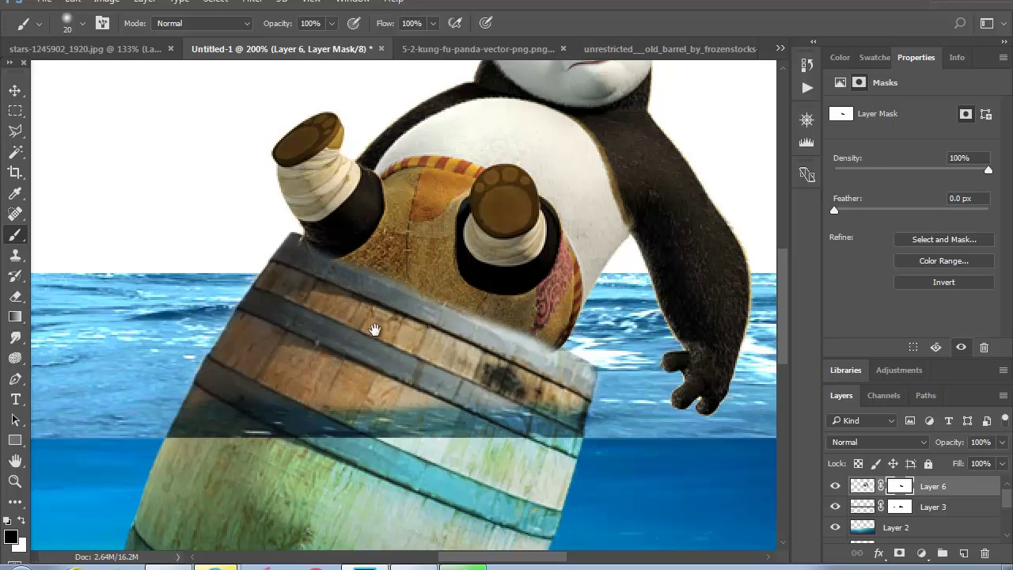
# Zoom out and back in to inspect the panda sitting in the barrel
pyautogui.moveTo(374, 330)
pyautogui.mouseDown()
pyautogui.moveTo(349, 413)
pyautogui.moveTo(369, 383)
pyautogui.mouseUp()
pyautogui.click(15, 480)
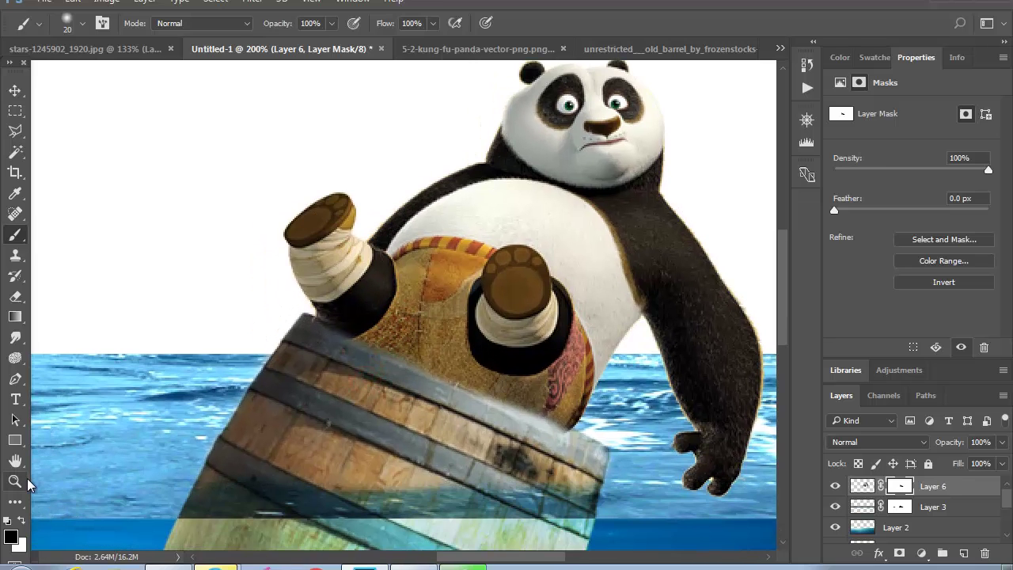
pyautogui.keyDown('alt'); pyautogui.click(470, 376); pyautogui.keyUp('alt')
pyautogui.click(452, 324)
pyautogui.click(392, 246)
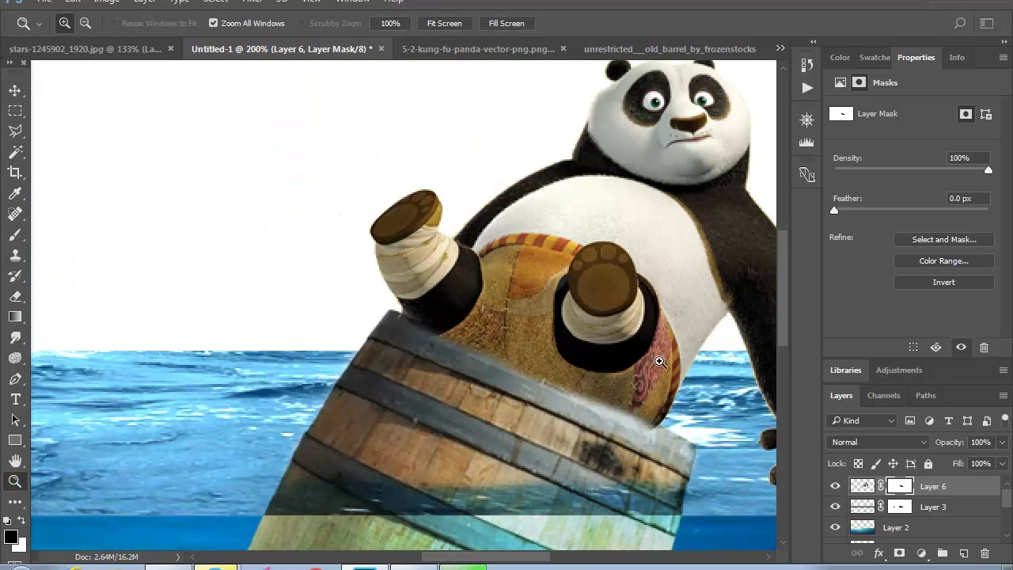
pyautogui.moveTo(659, 362); pyautogui.dragTo(647, 396)
# Copy the panda's right hand onto its own layer with Layer via Copy
pyautogui.click(863, 486)
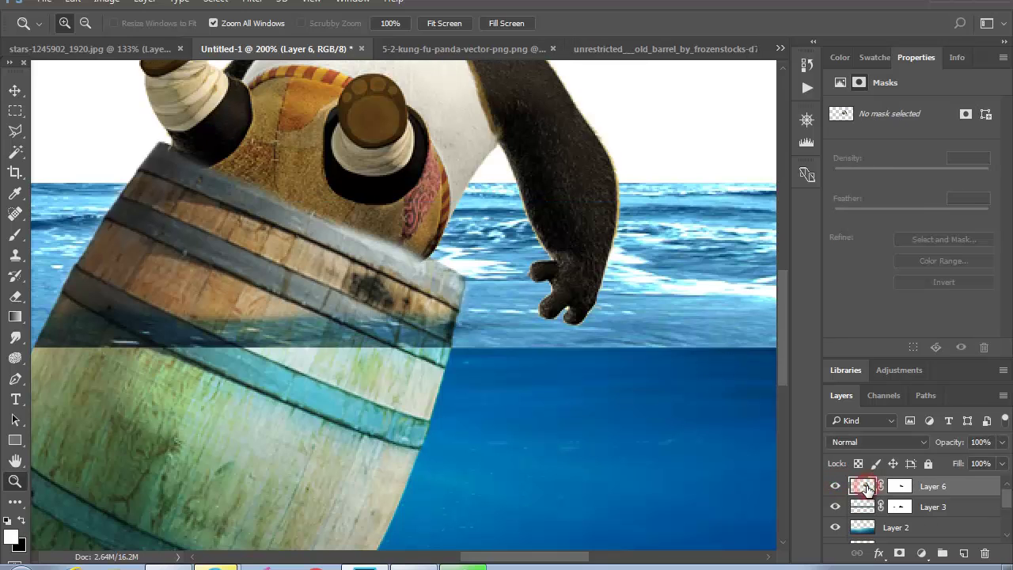
pyautogui.click(15, 111)
pyautogui.moveTo(513, 246); pyautogui.dragTo(653, 336)
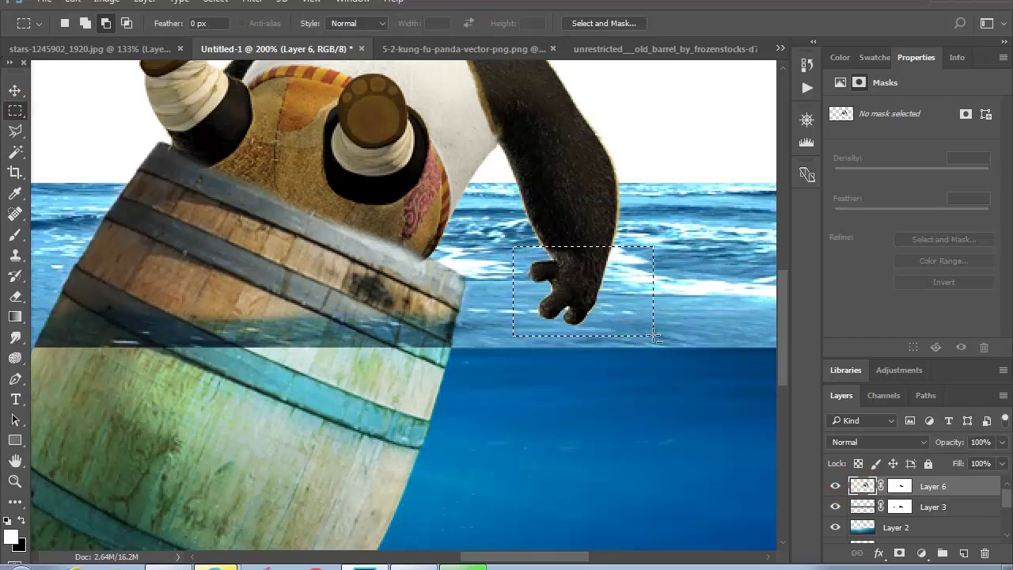
pyautogui.rightClick(587, 225)
pyautogui.click(679, 360)
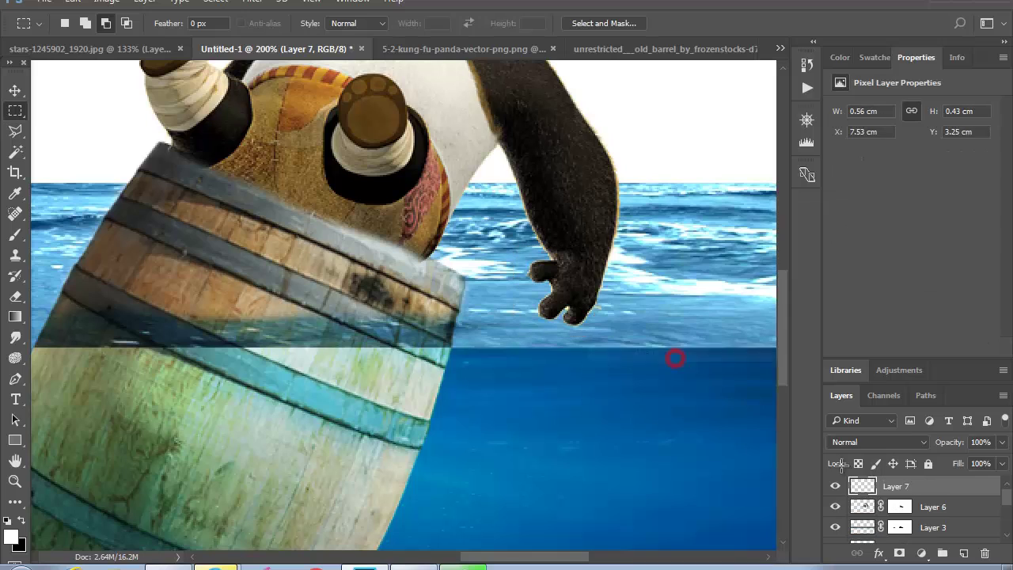
pyautogui.click(836, 486)
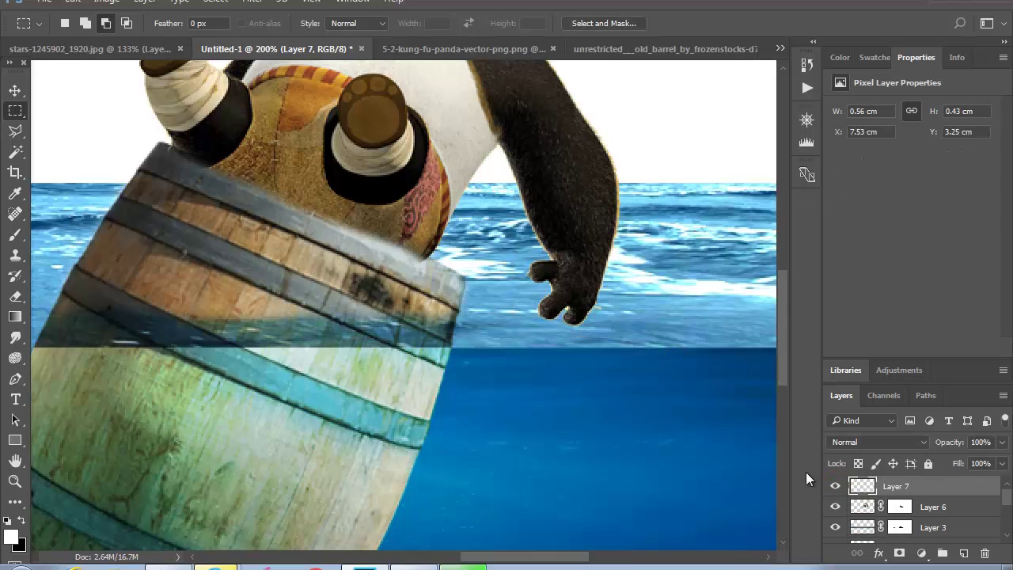
pyautogui.click(836, 488)
# Move the copied hand to the barrel's left side and flip it horizontally
pyautogui.click(24, 89)
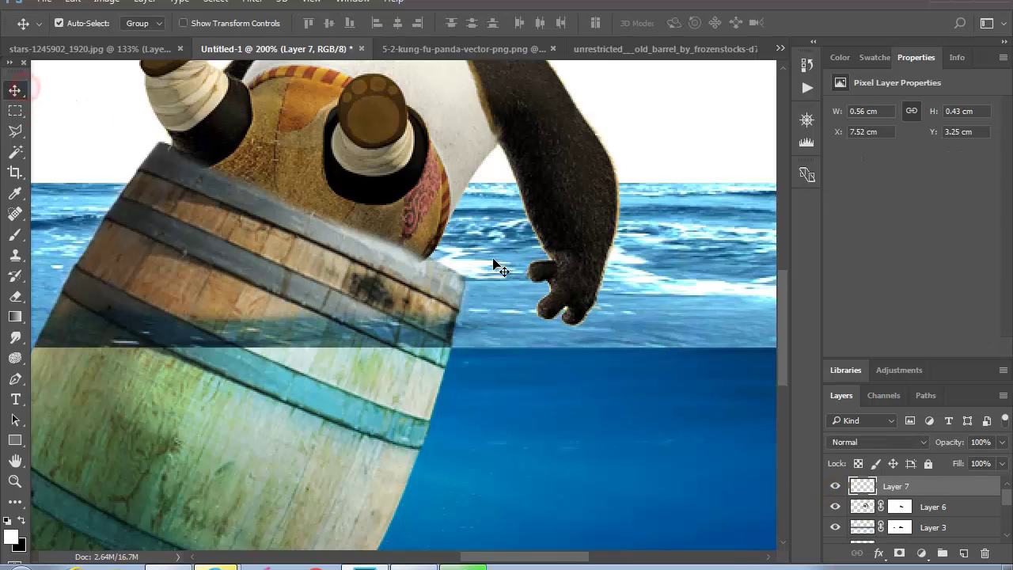
pyautogui.moveTo(590, 313); pyautogui.dragTo(536, 315)
pyautogui.moveTo(519, 281); pyautogui.dragTo(117, 211)
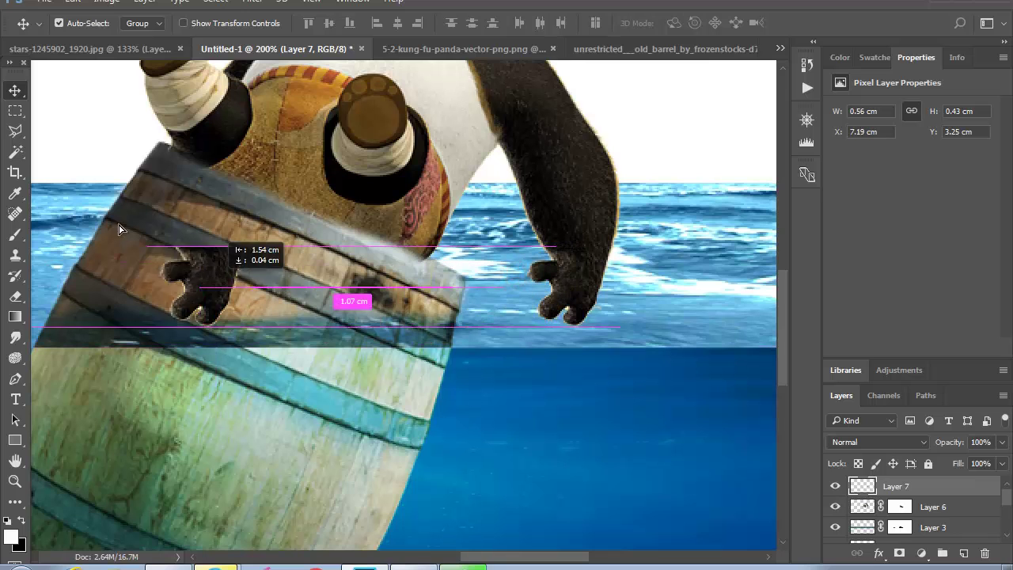
pyautogui.moveTo(226, 237); pyautogui.dragTo(338, 386)
pyautogui.hotkey('ctrl', 't')
pyautogui.rightClick(251, 347)
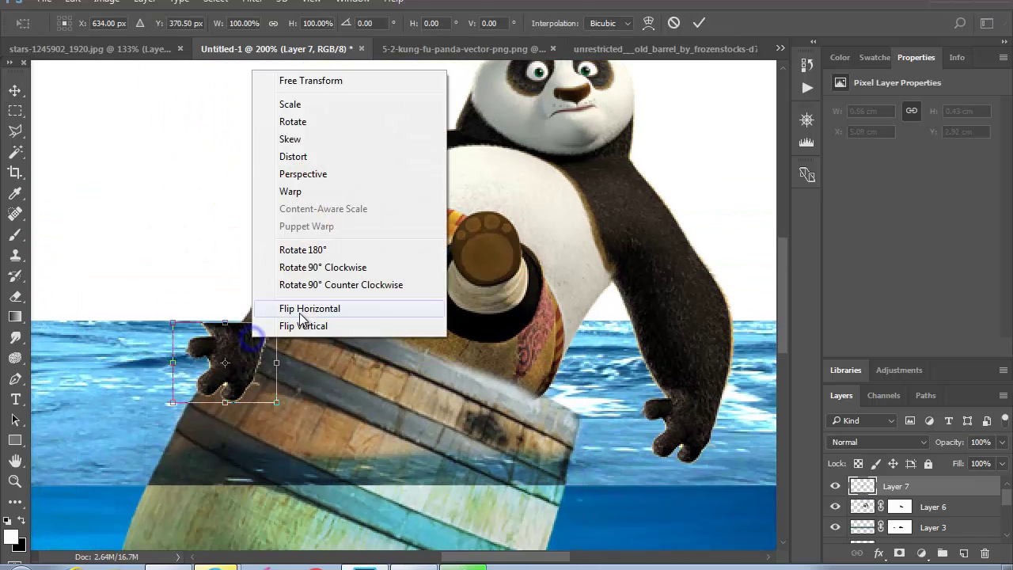
pyautogui.click(301, 319)
# Rotate, narrow and position the flipped hand to grip the barrel's left rim
pyautogui.moveTo(225, 345); pyautogui.dragTo(265, 337)
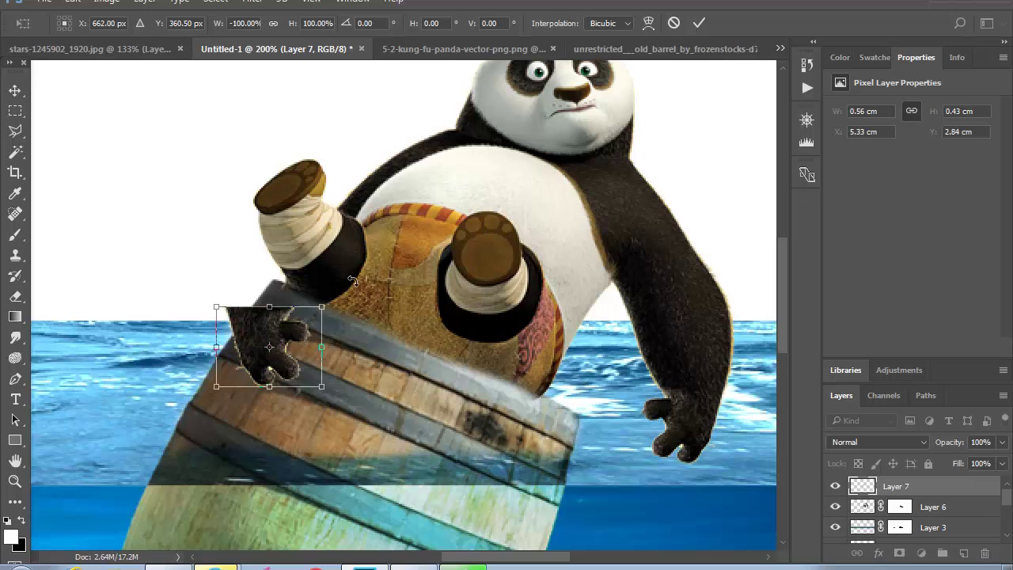
pyautogui.moveTo(360, 284); pyautogui.dragTo(382, 331)
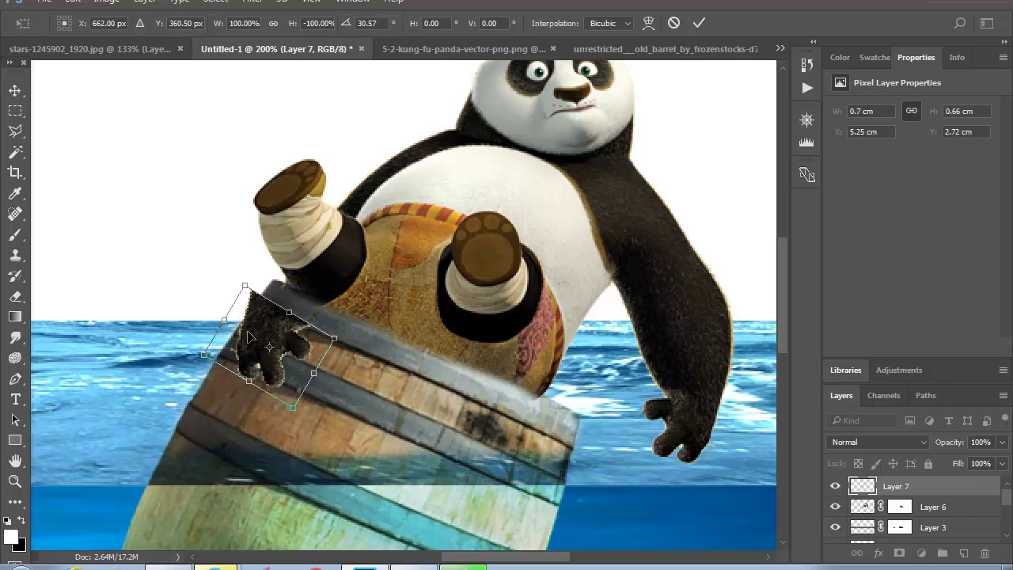
pyautogui.moveTo(253, 321); pyautogui.dragTo(282, 316)
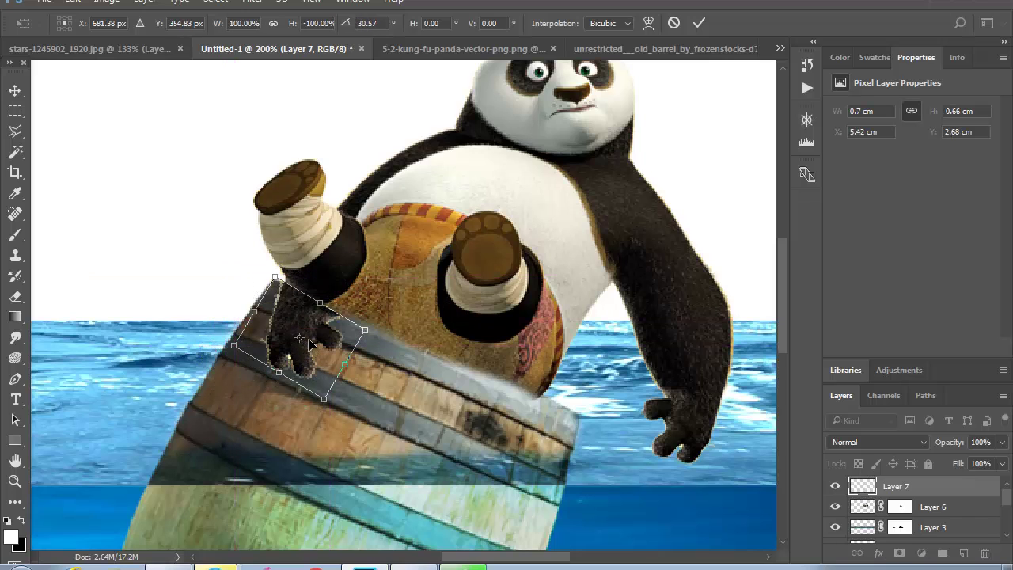
pyautogui.press('Left')
pyautogui.press('Left')
pyautogui.press('Left')
pyautogui.press('Up')
pyautogui.press('Left')
pyautogui.press('Left')
pyautogui.press('Up')
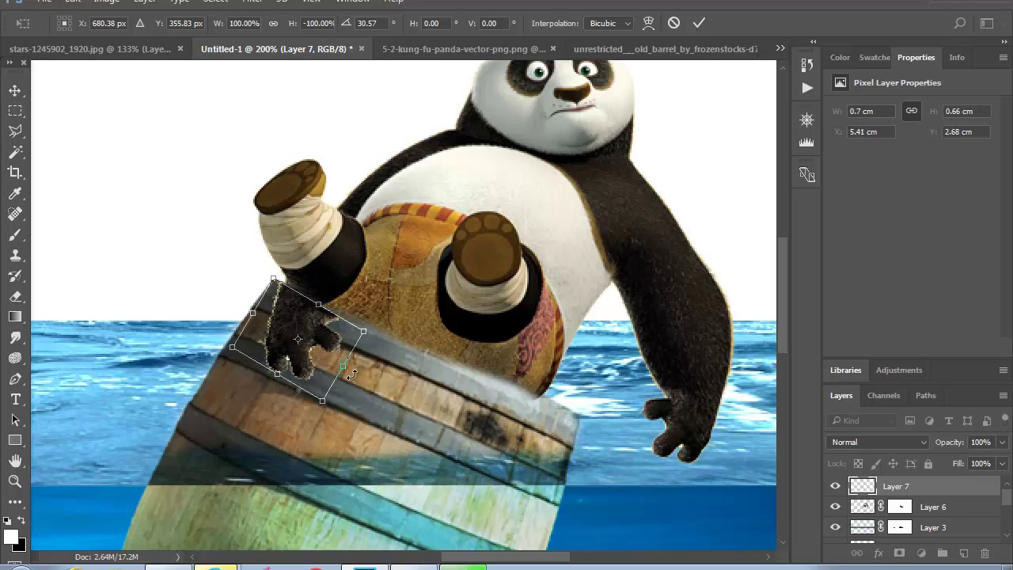
pyautogui.moveTo(336, 361); pyautogui.dragTo(317, 356)
pyautogui.press('Right')
pyautogui.press('Right')
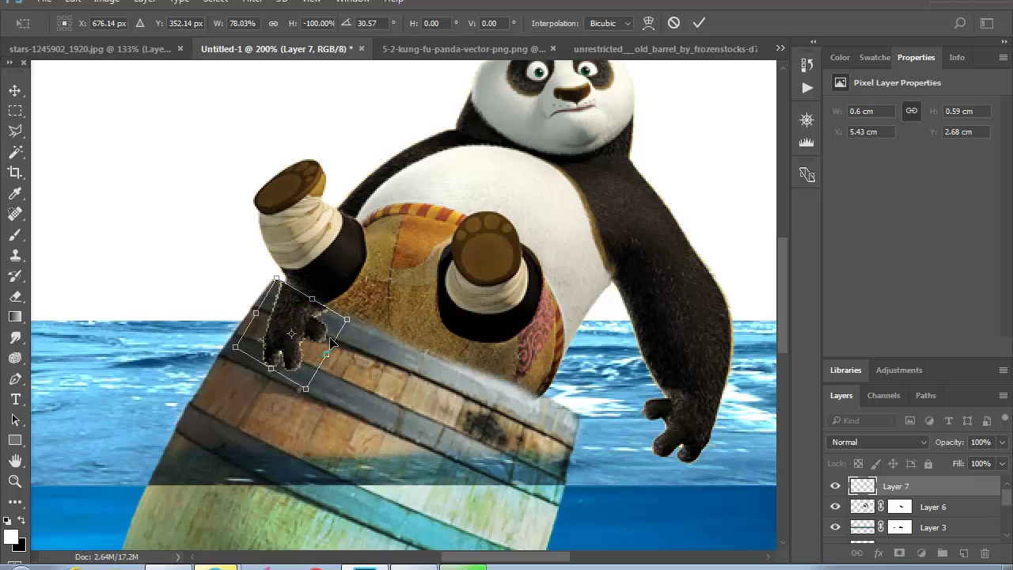
pyautogui.press('Return')
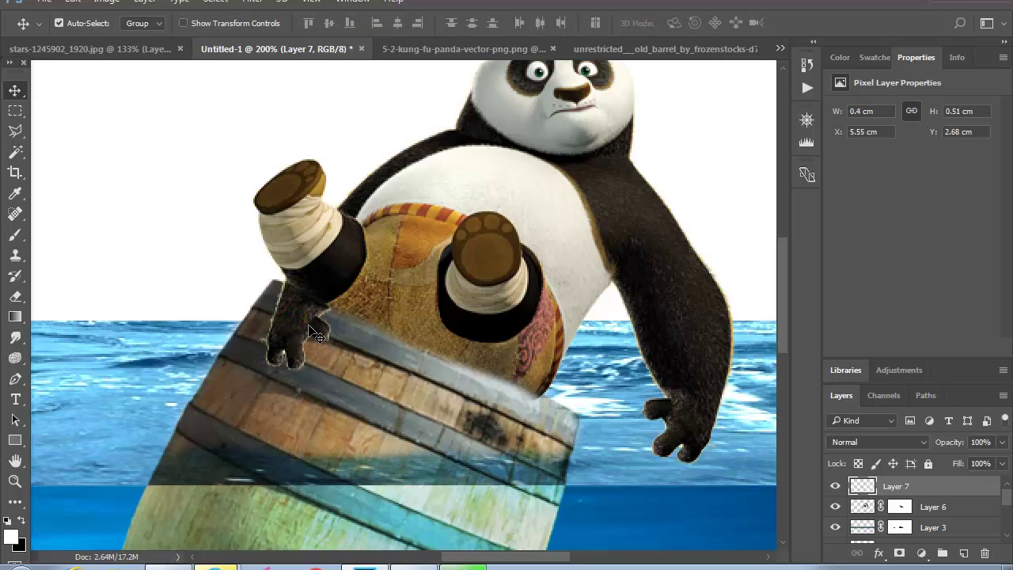
# Zoom around and toggle Layer 7 to compare the scene with and without the hand
pyautogui.click(14, 476)
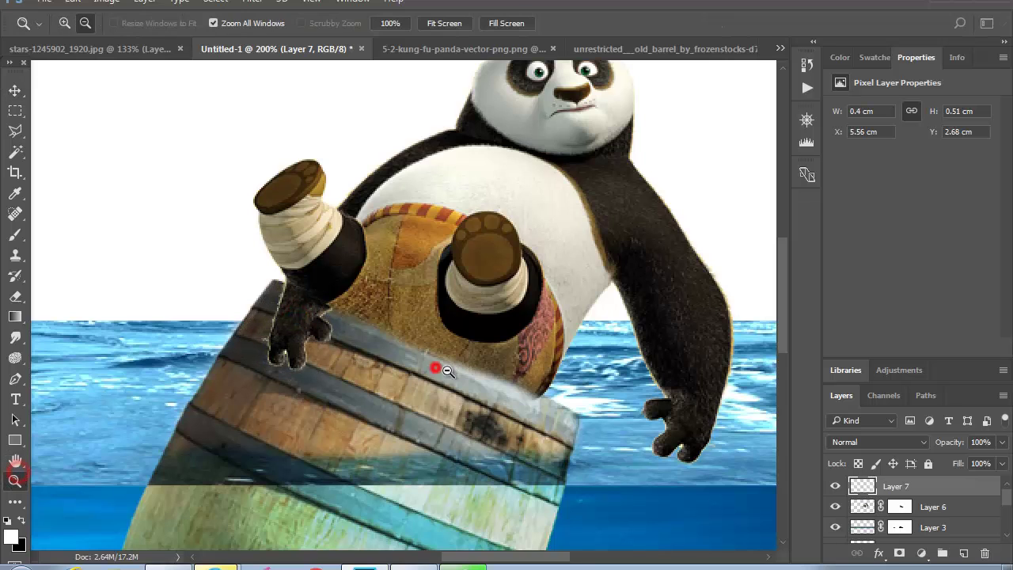
pyautogui.keyDown('alt'); pyautogui.click(430, 362); pyautogui.keyUp('alt')
pyautogui.click(353, 312)
pyautogui.click(418, 368)
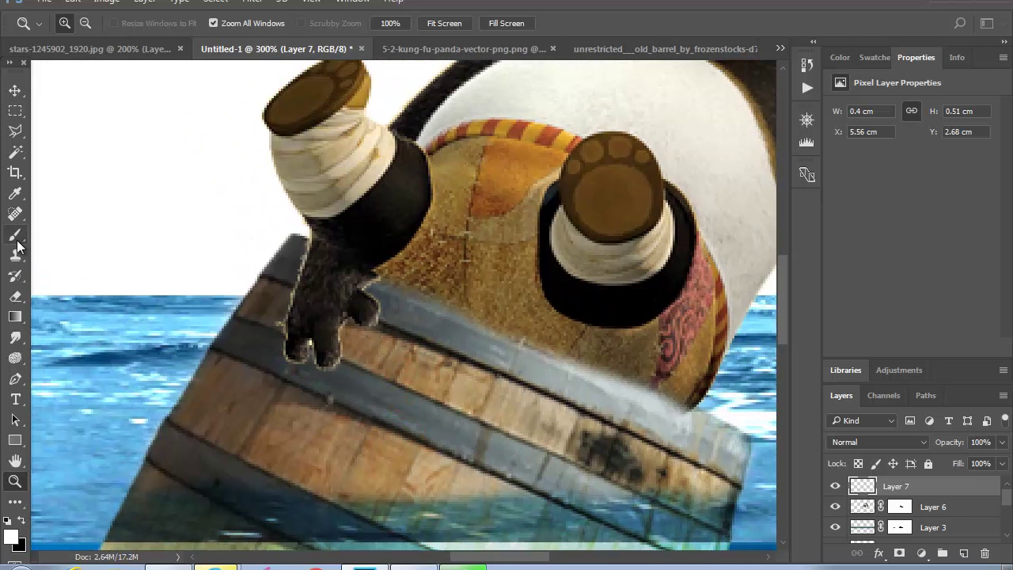
pyautogui.click(15, 236)
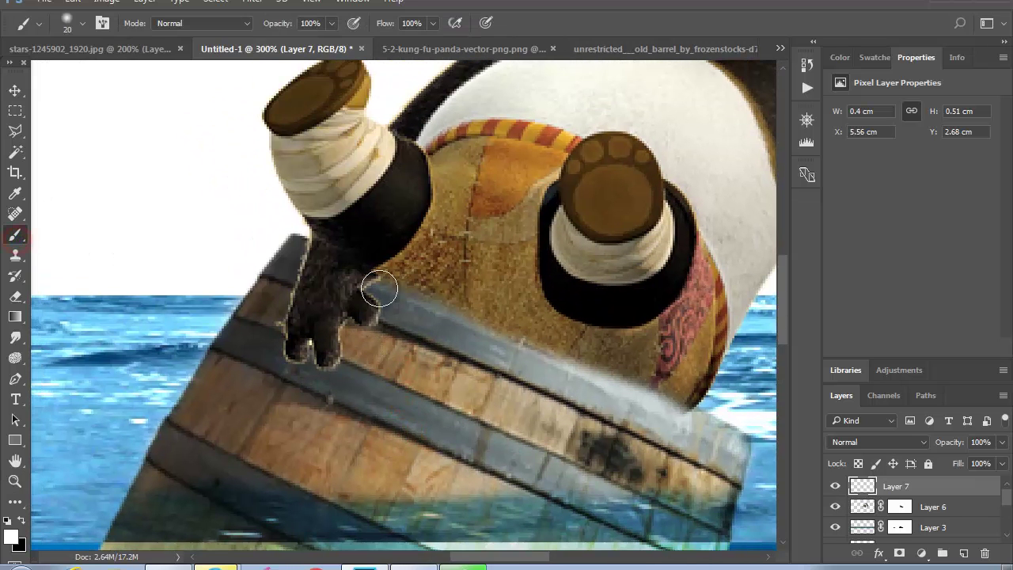
pyautogui.click(15, 481)
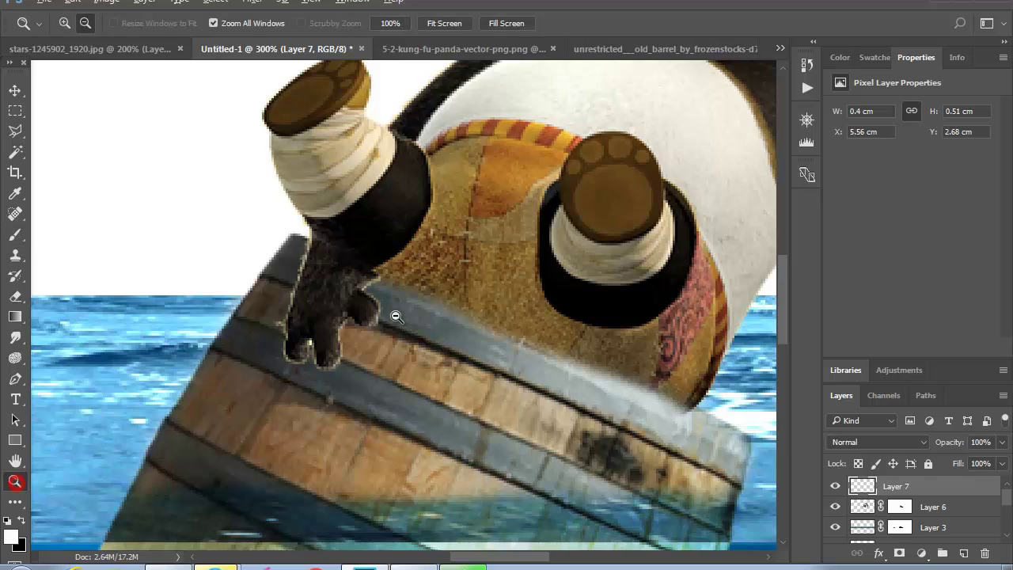
pyautogui.keyDown('alt'); pyautogui.click(391, 312); pyautogui.keyUp('alt')
pyautogui.click(835, 486)
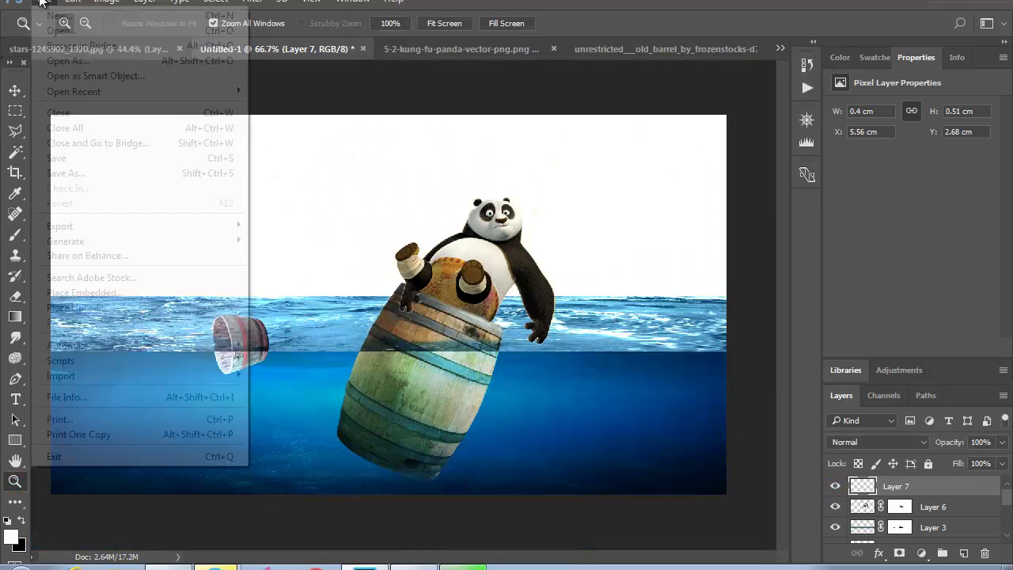
# Close the panda and barrel source files without saving
pyautogui.hotkey('ctrl', 'shift', 'Tab')
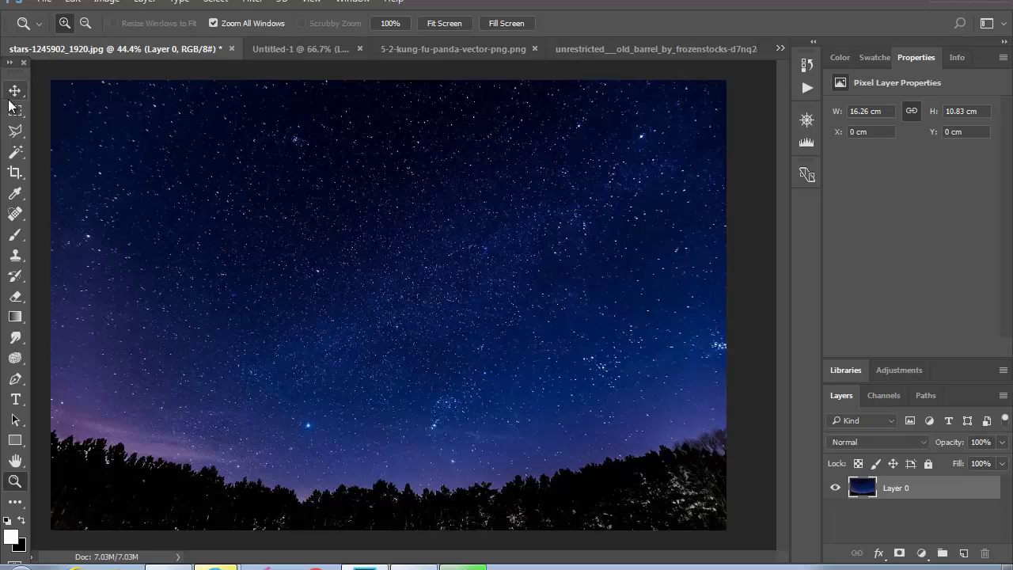
pyautogui.click(15, 91)
pyautogui.click(277, 49)
pyautogui.click(475, 51)
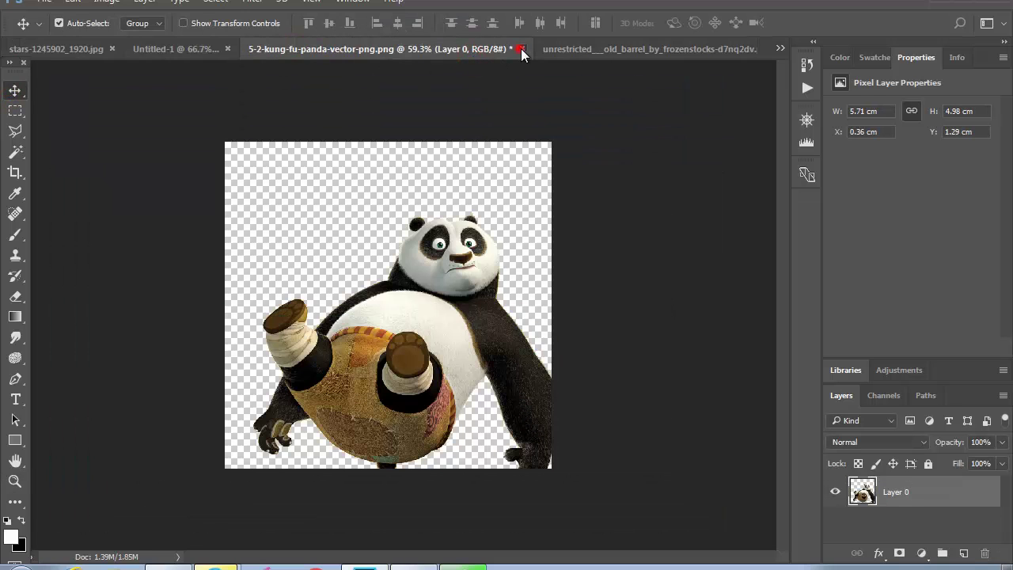
pyautogui.click(522, 50)
pyautogui.click(474, 221)
pyautogui.click(531, 51)
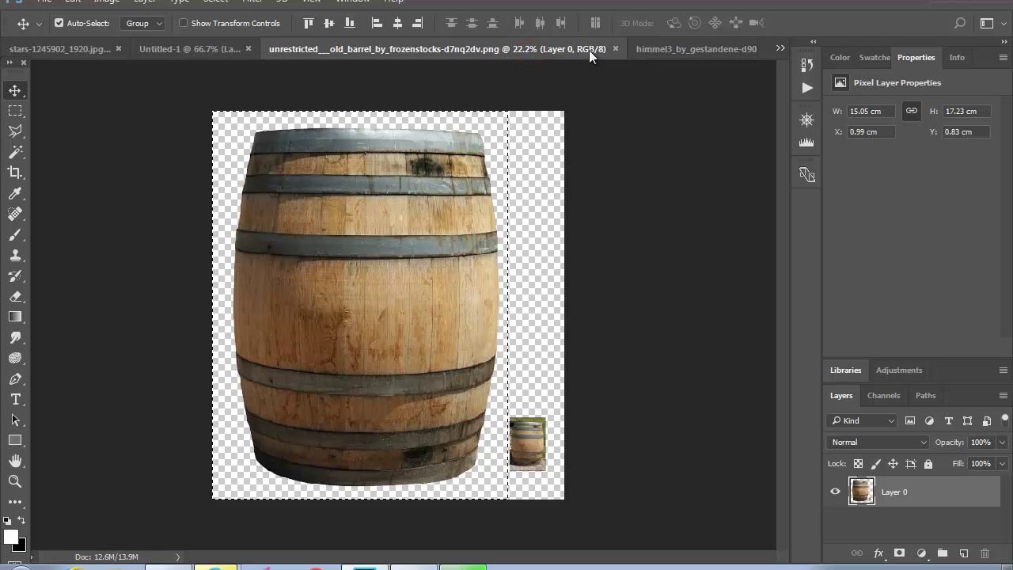
pyautogui.click(615, 49)
# Drag the starry night image into Untitled-1 as a new layer
pyautogui.click(546, 49)
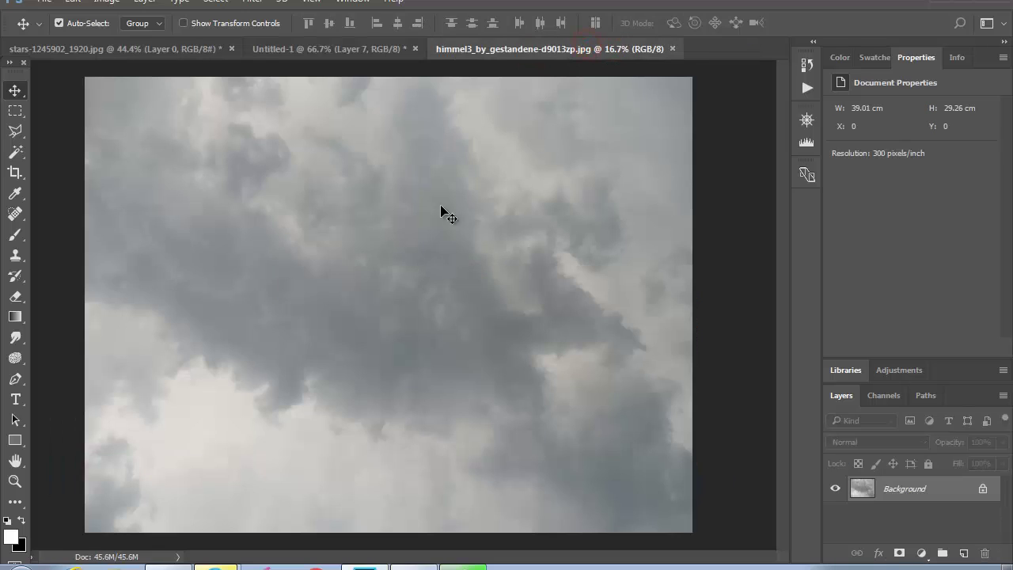
pyautogui.click(137, 50)
pyautogui.moveTo(409, 255)
pyautogui.mouseDown()
pyautogui.moveTo(301, 60)
pyautogui.moveTo(309, 180)
pyautogui.mouseUp()
# Scale the starry sky layer to about 57% and stretch it across the canvas width
pyautogui.click(14, 481)
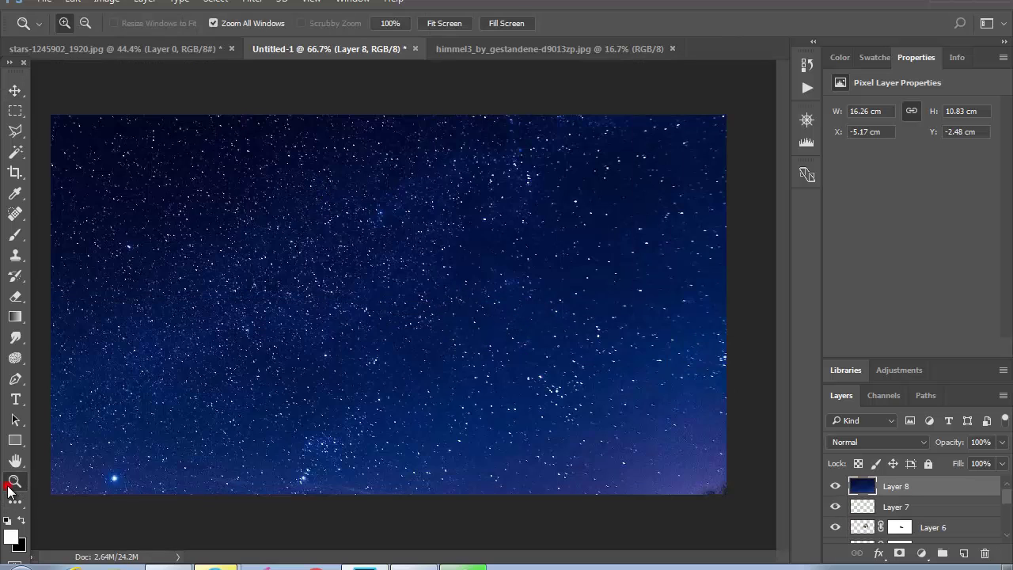
pyautogui.keyDown('alt'); pyautogui.click(366, 352); pyautogui.keyUp('alt')
pyautogui.hotkey('ctrl', 't')
pyautogui.moveTo(519, 173); pyautogui.dragTo(439, 227)
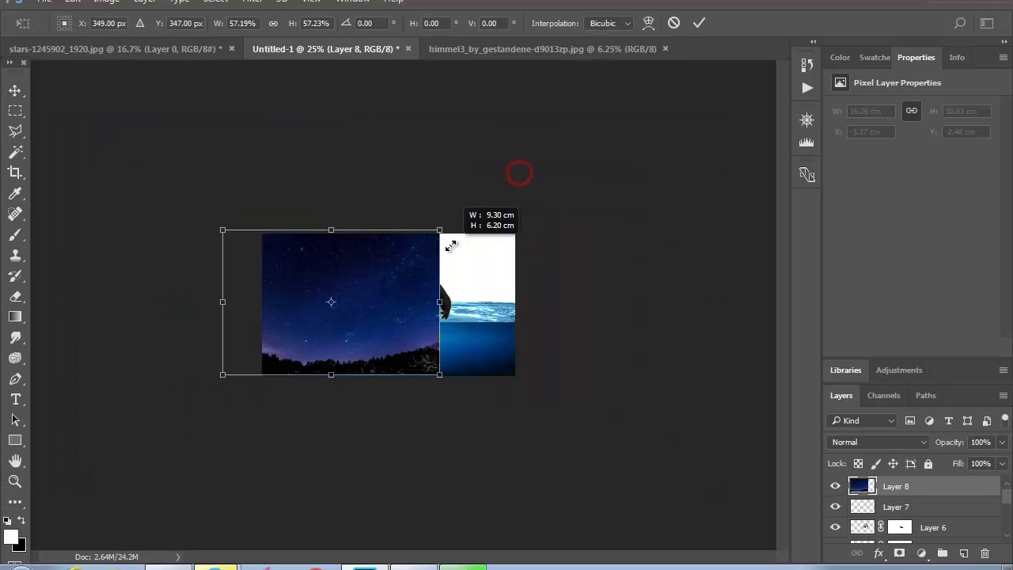
pyautogui.moveTo(394, 264); pyautogui.dragTo(469, 263)
pyautogui.moveTo(299, 298); pyautogui.dragTo(262, 298)
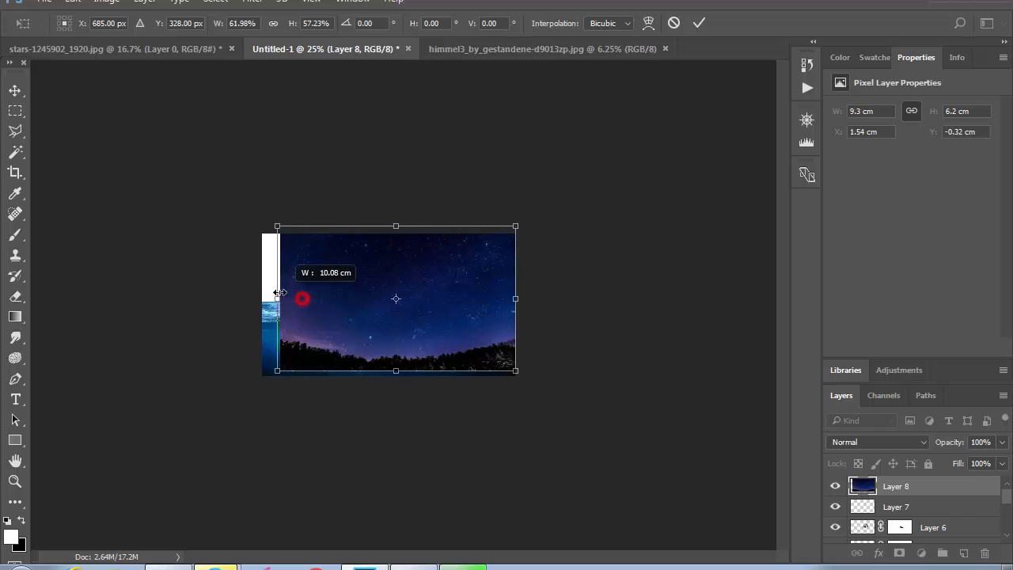
# Apply the transform and delete the starry sky below the horizon, then deselect
pyautogui.click(14, 91)
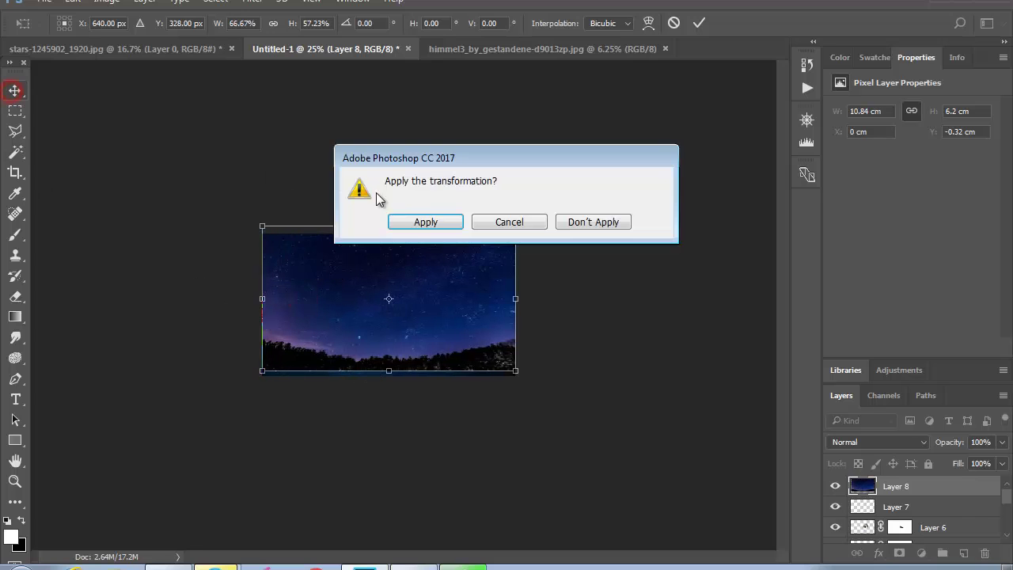
pyautogui.click(414, 222)
pyautogui.click(15, 112)
pyautogui.moveTo(584, 294); pyautogui.dragTo(199, 399)
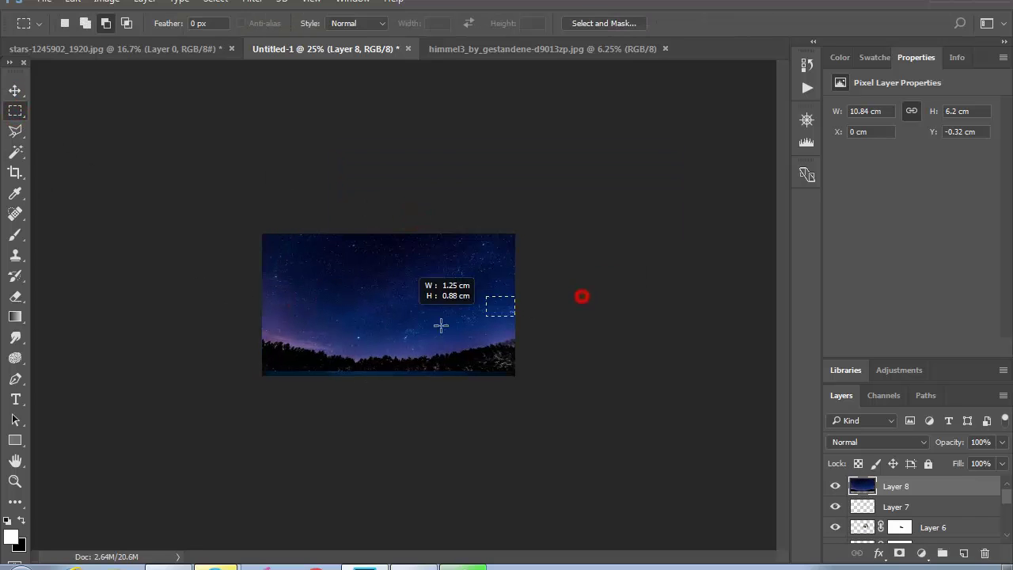
pyautogui.press('Delete')
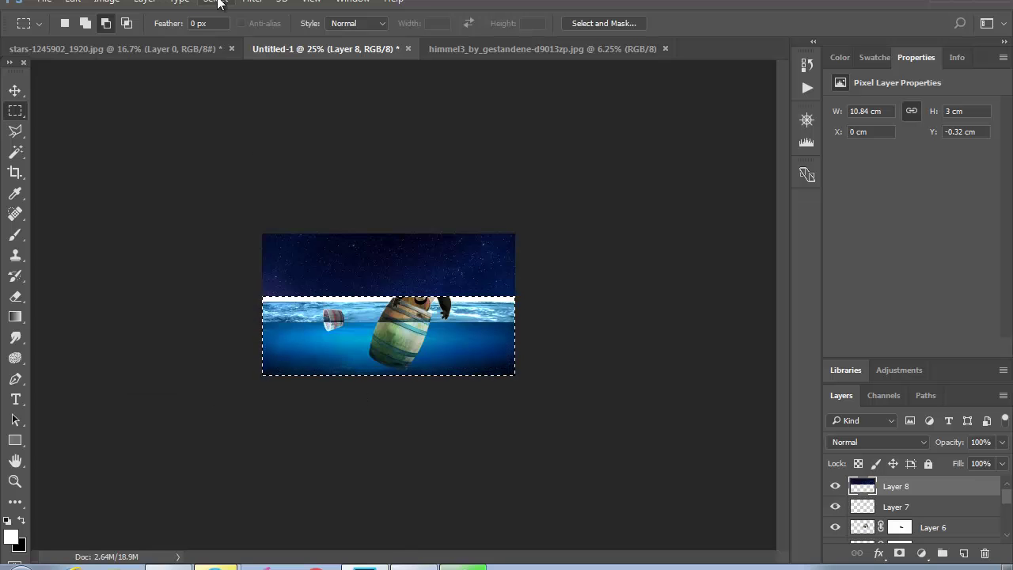
pyautogui.click(220, 2)
pyautogui.click(251, 27)
# Move the starry sky down so it sits just above the sea
pyautogui.click(15, 91)
pyautogui.moveTo(365, 253); pyautogui.dragTo(368, 267)
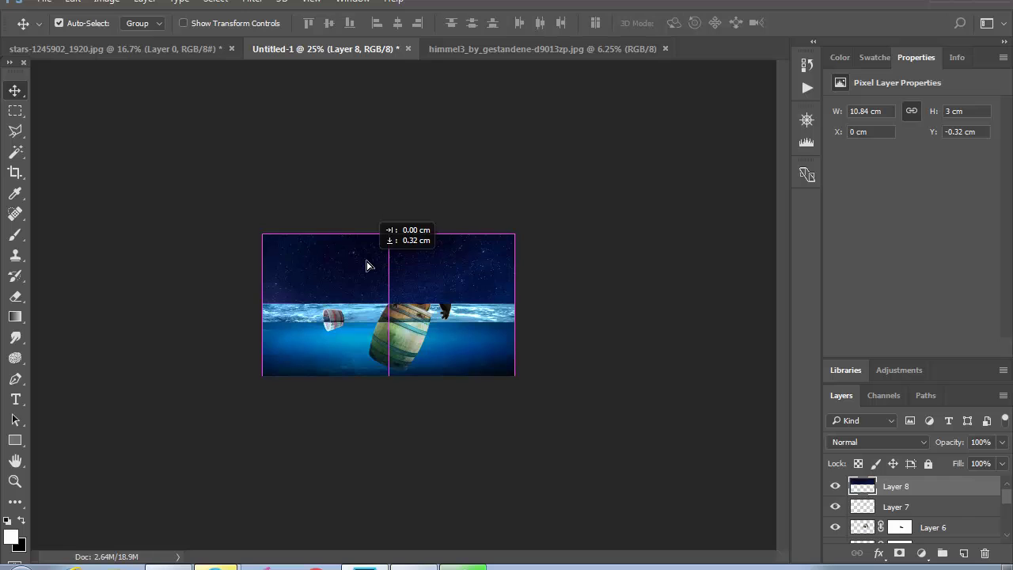
pyautogui.moveTo(367, 261); pyautogui.dragTo(367, 264)
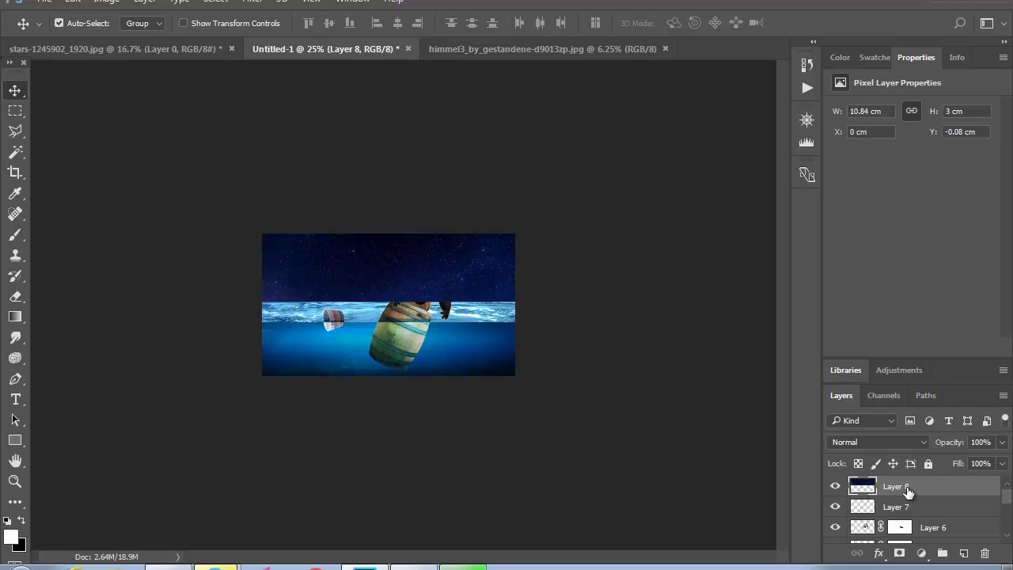
pyautogui.scroll(-1, 907, 492)
pyautogui.scroll(-2, 886, 502)
pyautogui.scroll(-2, 865, 513)
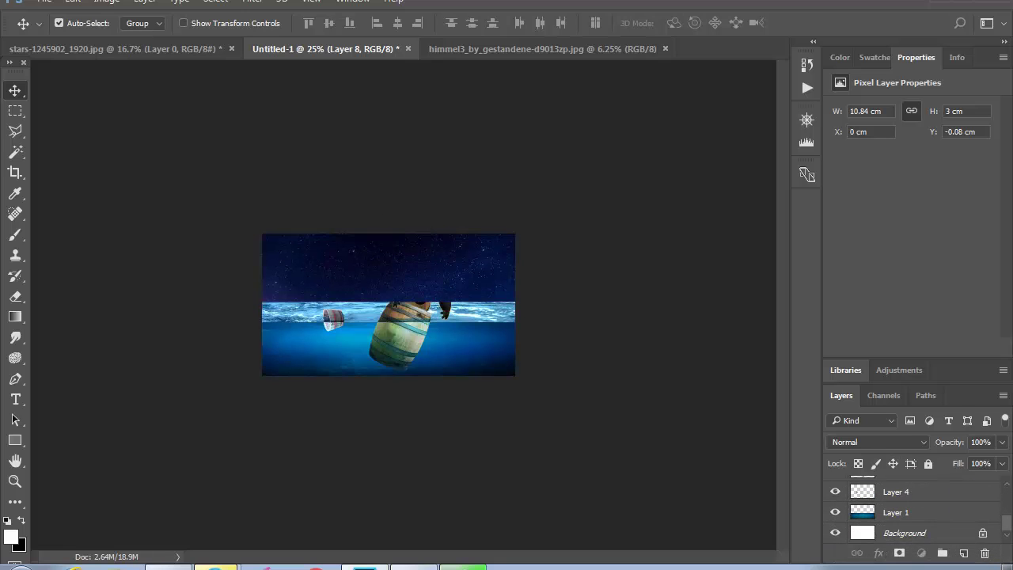
# Place the starry sky layer just above Layer 1 and bring up the himmel3 cloud photo
pyautogui.moveTo(894, 491)
pyautogui.mouseDown()
pyautogui.moveTo(937, 508)
pyautogui.moveTo(881, 526)
pyautogui.mouseUp()
pyautogui.click(836, 512)
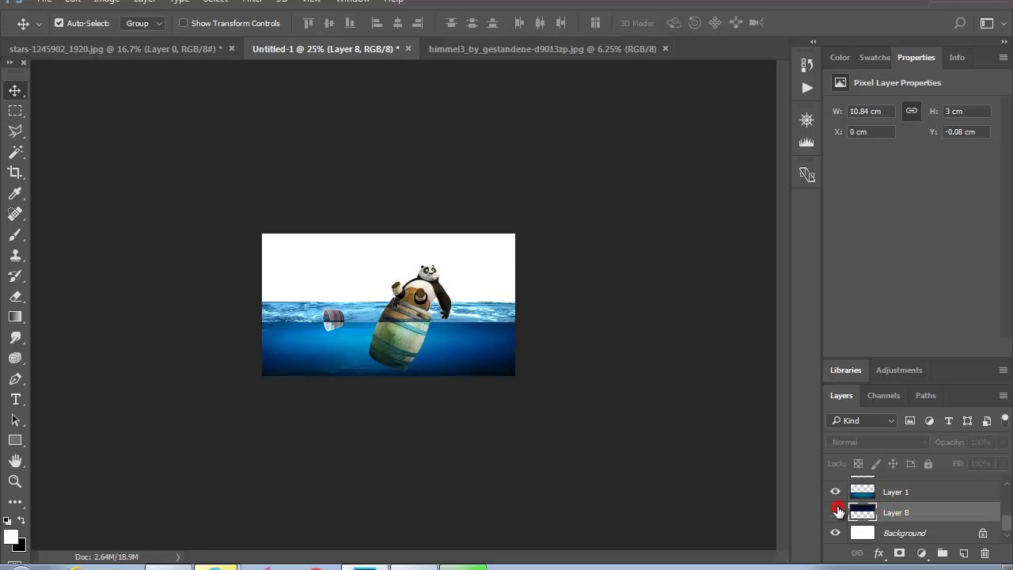
pyautogui.click(159, 48)
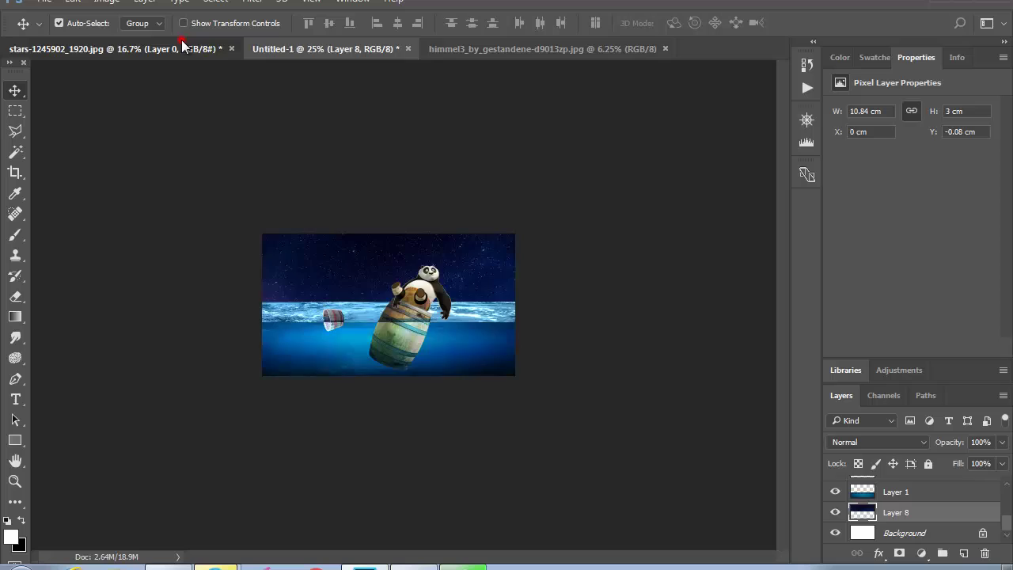
pyautogui.click(498, 49)
pyautogui.moveTo(365, 295); pyautogui.dragTo(270, 96)
# Unlock the cloud background layer and drag the clouds into Untitled-1
pyautogui.click(483, 258)
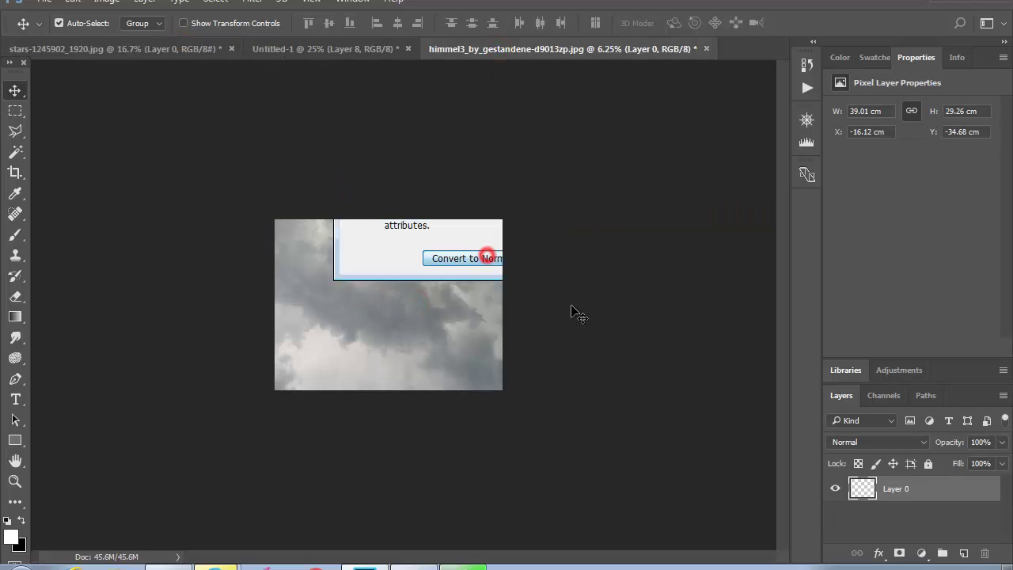
pyautogui.moveTo(303, 327)
pyautogui.mouseDown()
pyautogui.moveTo(405, 307)
pyautogui.moveTo(419, 243)
pyautogui.mouseUp()
pyautogui.press('F12')
pyautogui.click(649, 258)
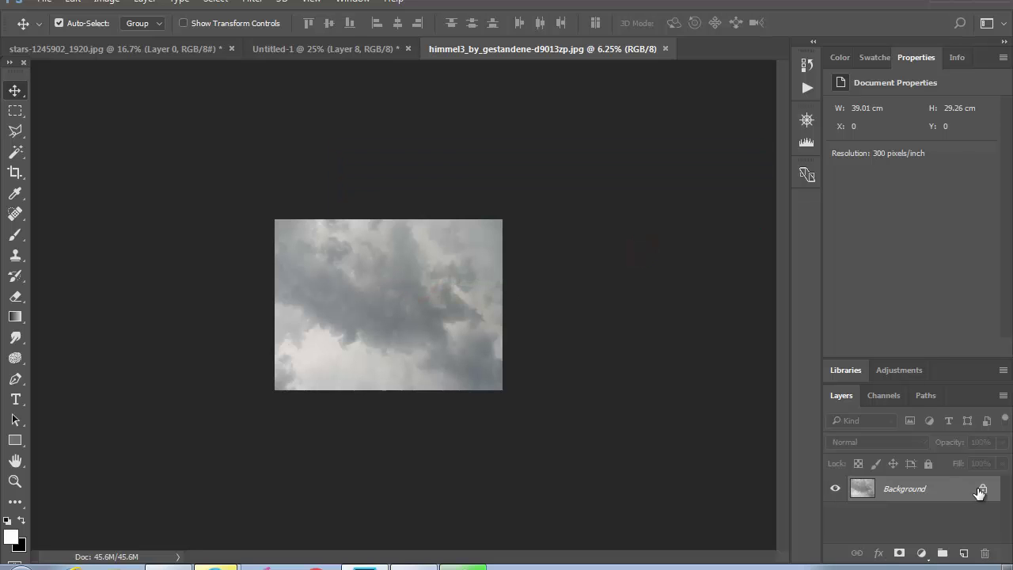
pyautogui.click(983, 488)
pyautogui.moveTo(378, 307)
pyautogui.mouseDown()
pyautogui.moveTo(204, 68)
pyautogui.moveTo(364, 257)
pyautogui.mouseUp()
# Resize the clouds to a 10.84 × 3.05 cm band filling the sky above the water
pyautogui.hotkey('ctrl', 't')
pyautogui.click(15, 480)
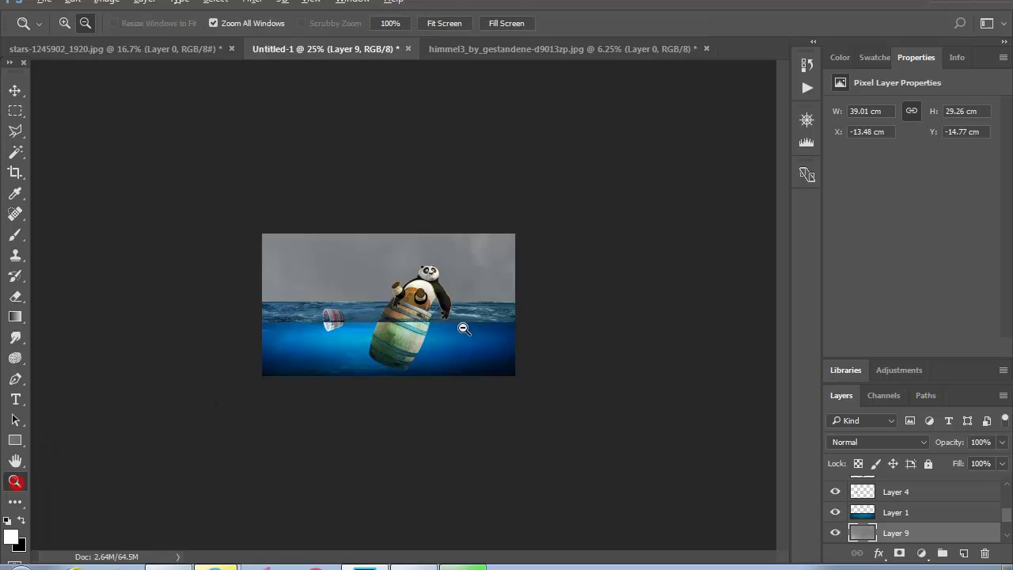
pyautogui.keyDown('alt'); pyautogui.click(463, 326); pyautogui.keyUp('alt')
pyautogui.moveTo(543, 168)
pyautogui.mouseDown()
pyautogui.moveTo(469, 236)
pyautogui.moveTo(453, 235)
pyautogui.mouseUp()
pyautogui.moveTo(393, 234); pyautogui.dragTo(392, 281)
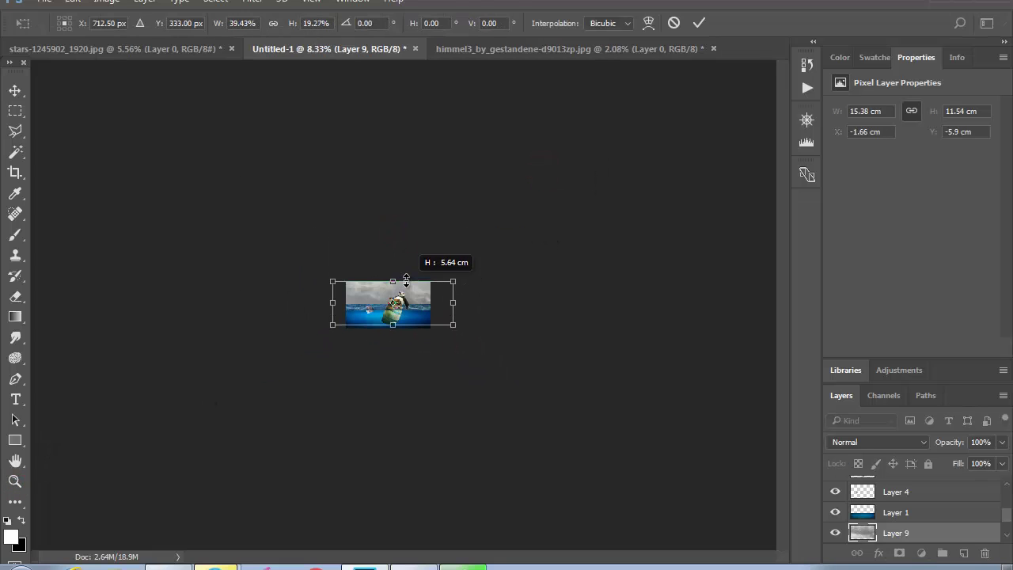
pyautogui.moveTo(453, 301); pyautogui.dragTo(433, 300)
pyautogui.moveTo(381, 324)
pyautogui.mouseDown()
pyautogui.moveTo(383, 305)
pyautogui.moveTo(346, 293)
pyautogui.mouseUp()
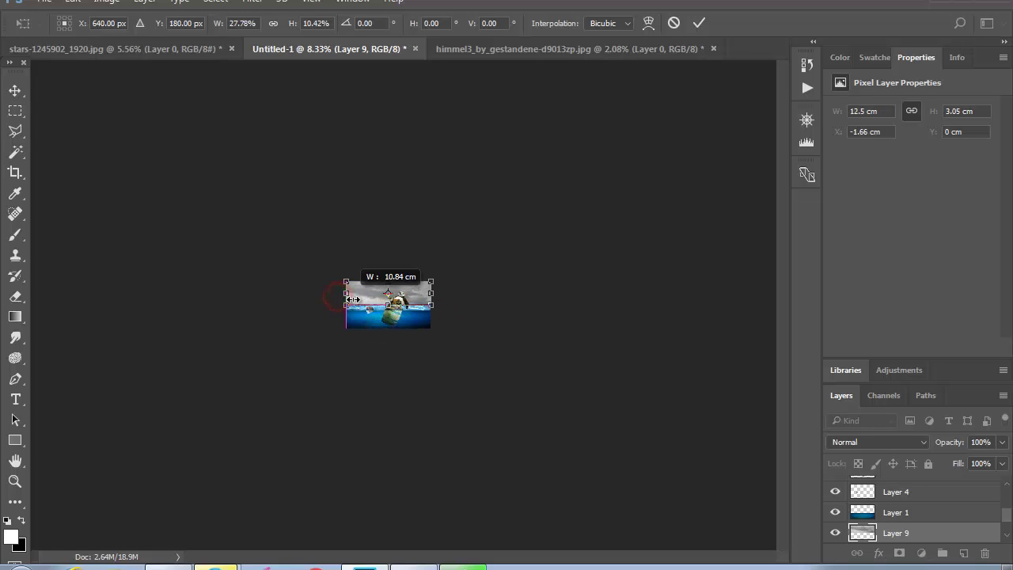
pyautogui.click(16, 483)
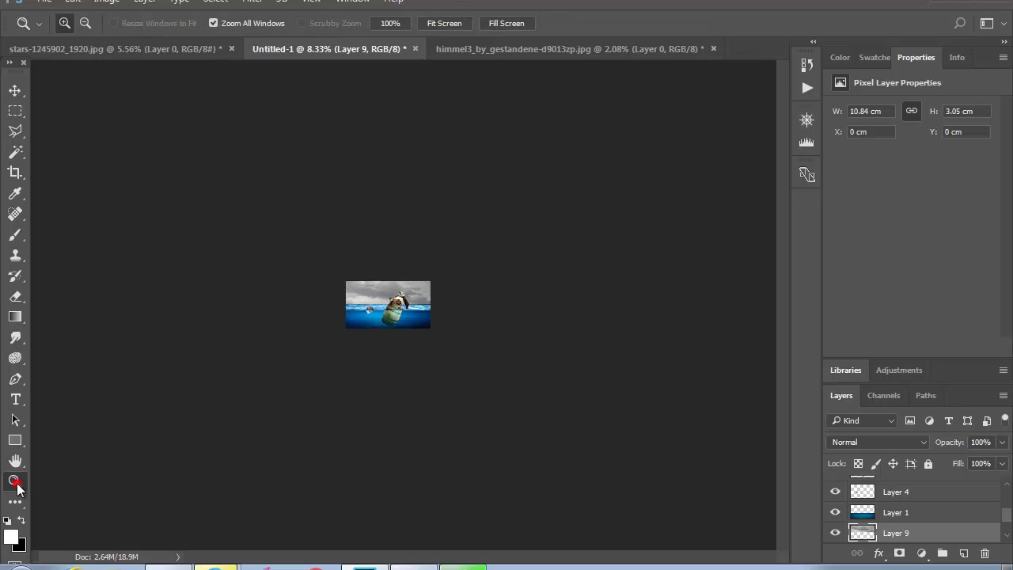
pyautogui.click(358, 309)
# Compare the cloud layer on and off, then clear the selection
pyautogui.click(835, 533)
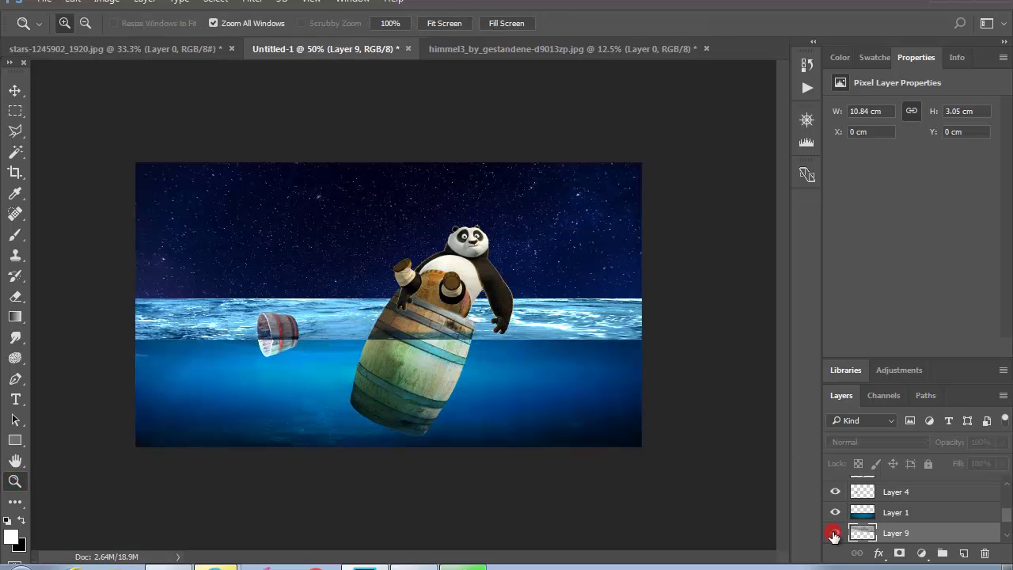
pyautogui.keyDown('ctrl'); pyautogui.click(862, 534); pyautogui.keyUp('ctrl')
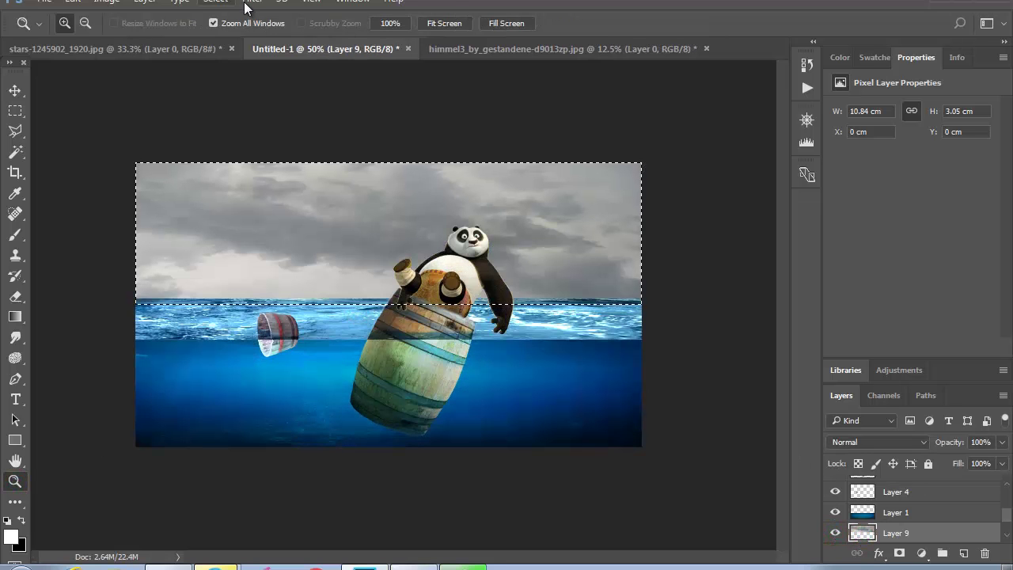
pyautogui.click(217, 2)
pyautogui.click(235, 31)
# Move starry Layer 8 above the clouds and set its blend mode to Saturation
pyautogui.scroll(-1, 892, 530)
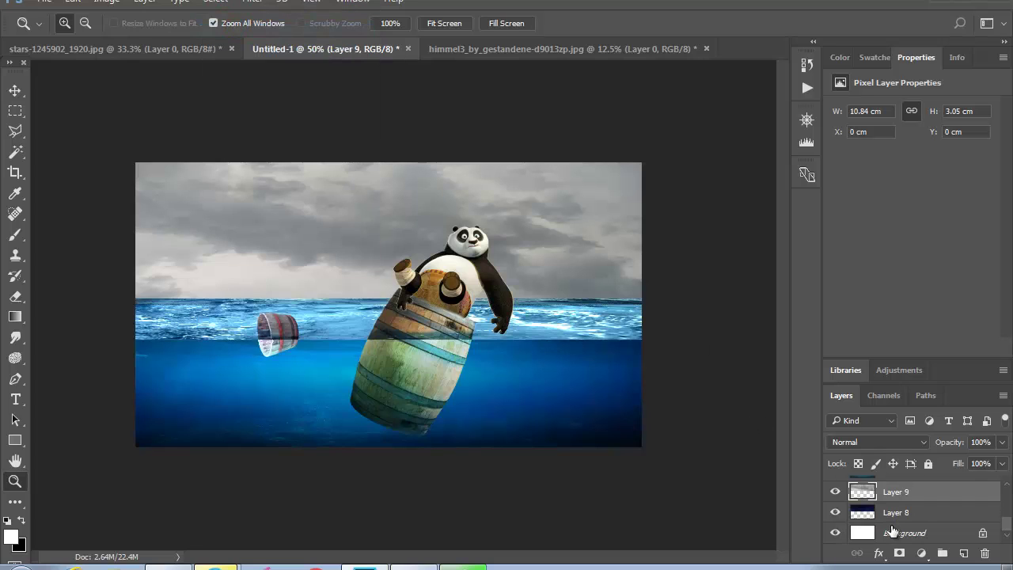
pyautogui.moveTo(888, 515); pyautogui.dragTo(833, 492)
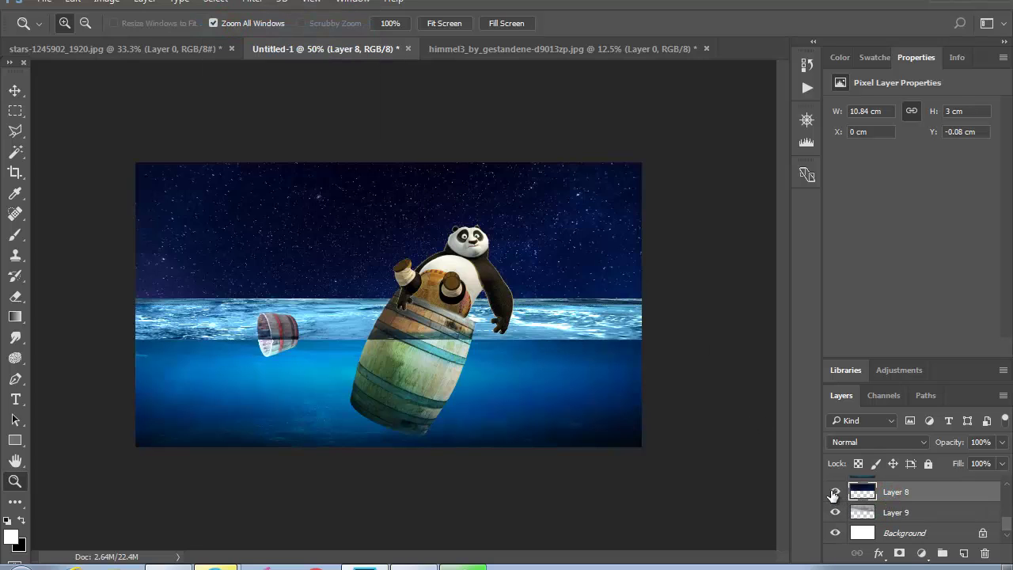
pyautogui.click(866, 443)
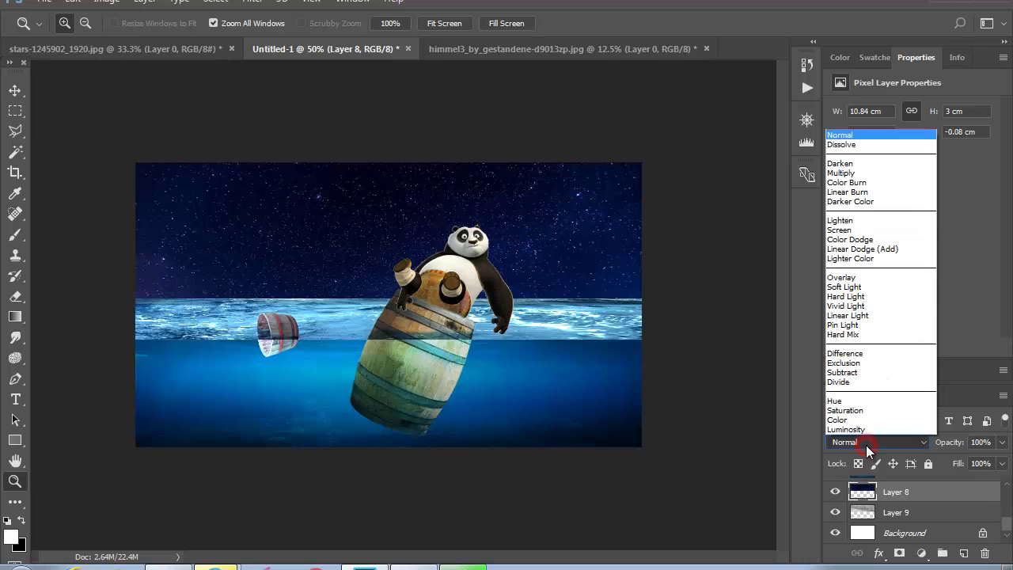
pyautogui.click(867, 406)
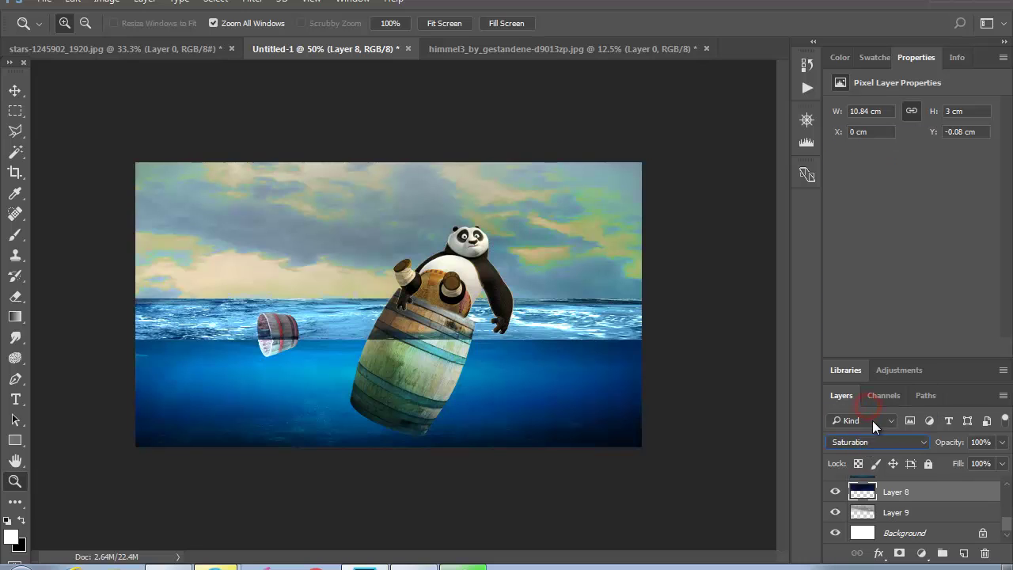
pyautogui.click(834, 493)
# Add a layer mask to Layer 8 and paint black to hide the starry colour from part of the sky
pyautogui.click(899, 552)
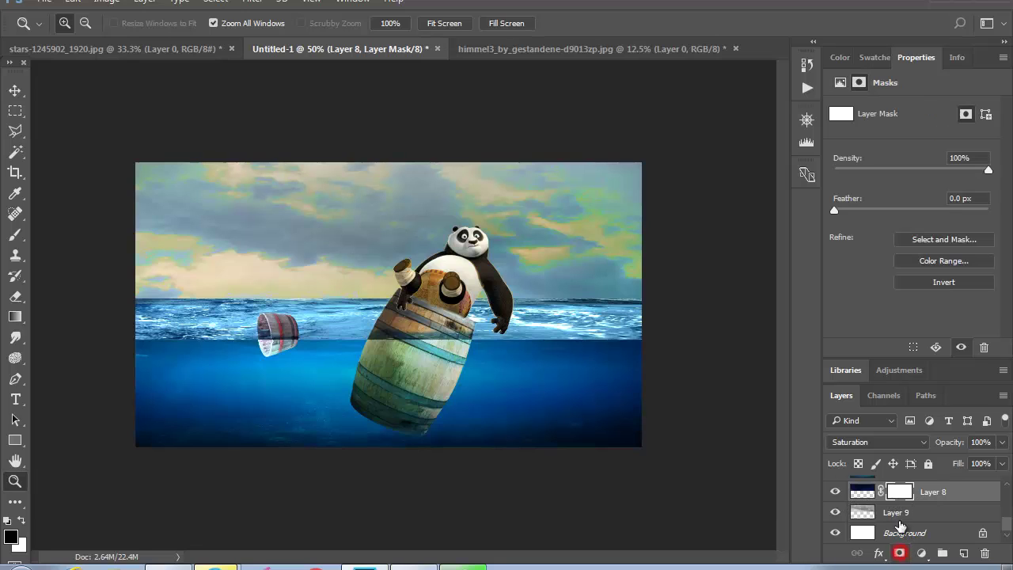
pyautogui.press('b')
pyautogui.press('x')
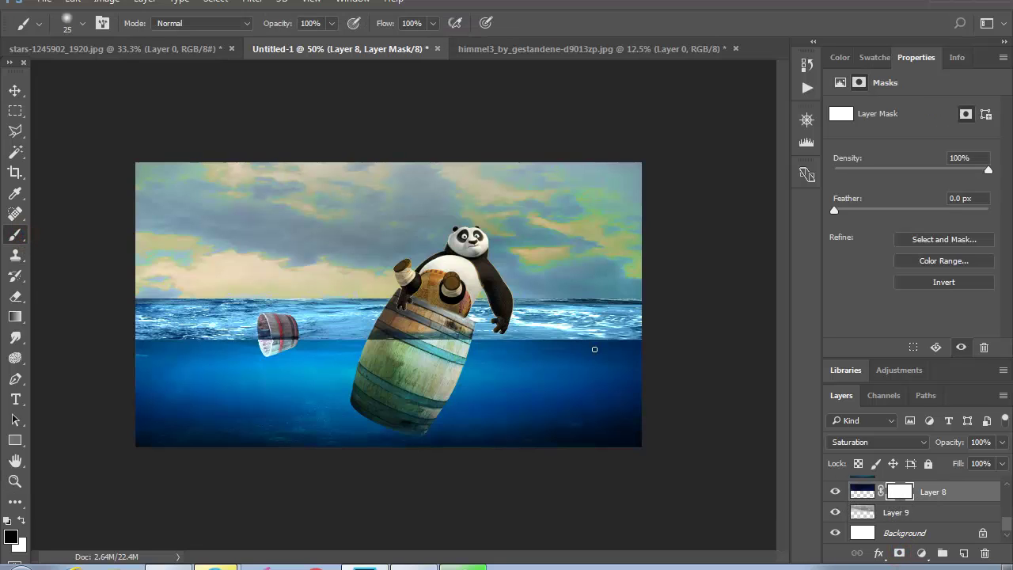
pyautogui.moveTo(688, 283); pyautogui.dragTo(601, 285)
pyautogui.moveTo(302, 289); pyautogui.dragTo(307, 341)
pyautogui.click(15, 480)
pyautogui.keyDown('alt'); pyautogui.click(352, 340); pyautogui.keyUp('alt')
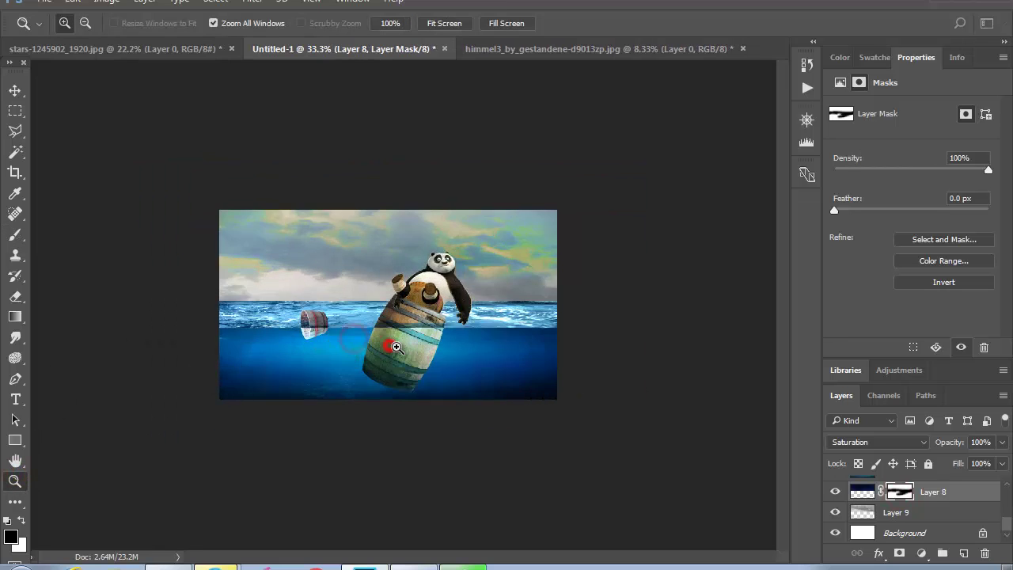
pyautogui.click(397, 347)
pyautogui.click(396, 347)
pyautogui.keyDown('alt'); pyautogui.click(396, 347); pyautogui.keyUp('alt')
# Close the stars and himmel3 documents without saving and open the shark image
pyautogui.click(204, 49)
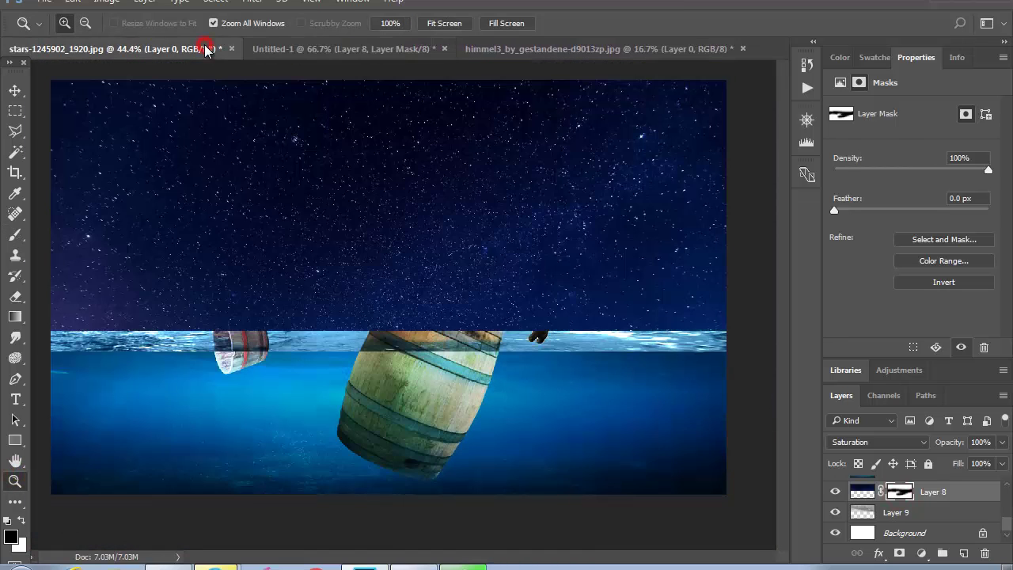
pyautogui.click(231, 49)
pyautogui.click(479, 224)
pyautogui.click(437, 50)
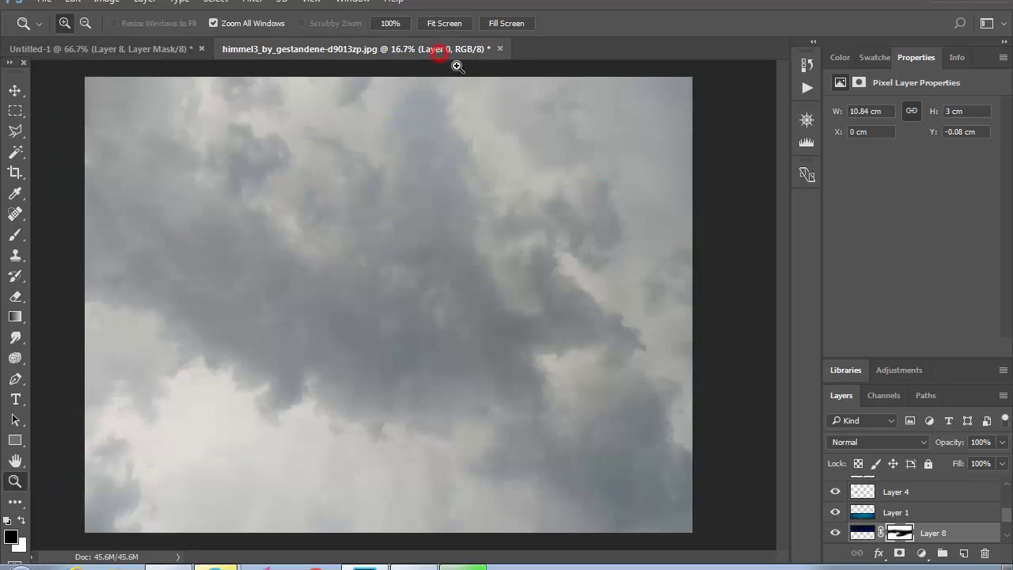
pyautogui.click(499, 49)
pyautogui.click(484, 229)
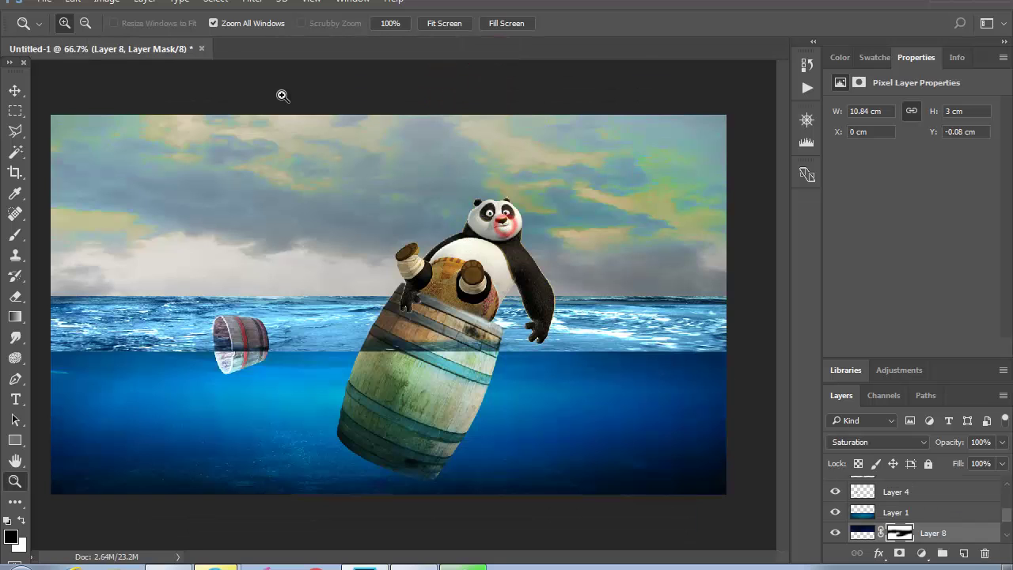
pyautogui.click(46, 3)
pyautogui.click(156, 204)
# Magic Wand the shark's white background, unlock the layer, delete the white, and deselect
pyautogui.press('w')
pyautogui.click(378, 248)
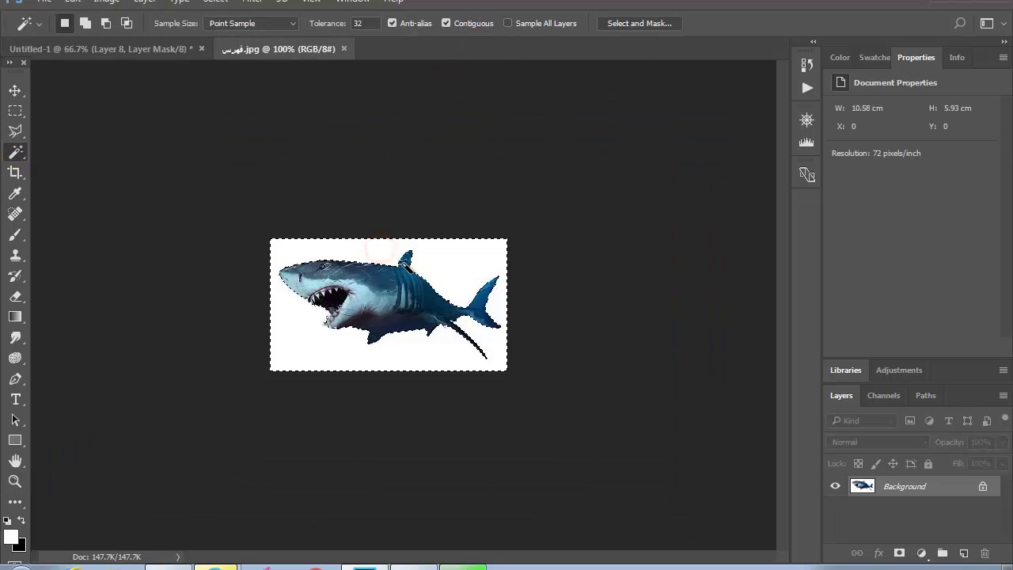
pyautogui.press('Delete')
pyautogui.click(620, 176)
pyautogui.click(983, 486)
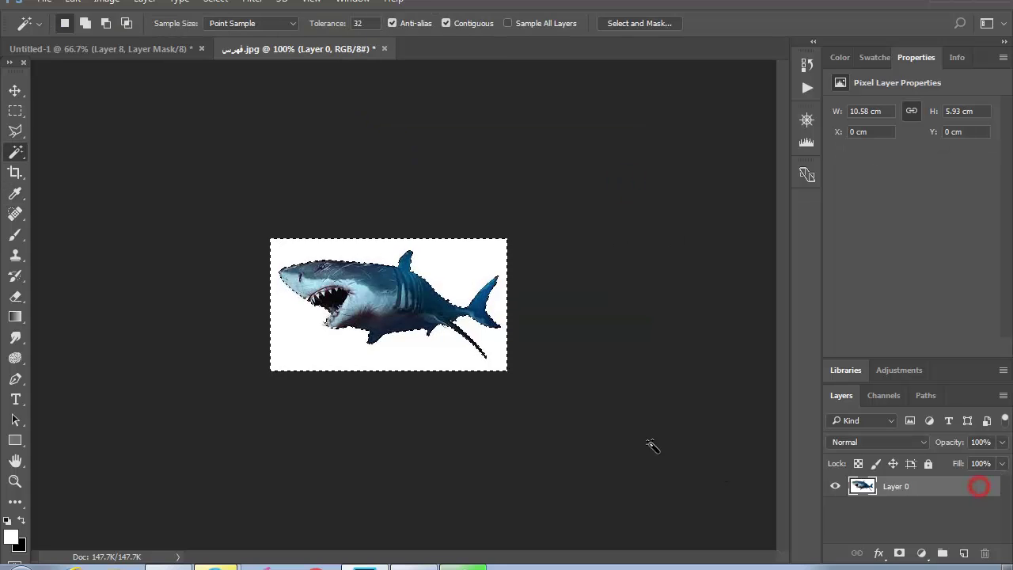
pyautogui.press('Delete')
pyautogui.click(215, 2)
pyautogui.click(234, 31)
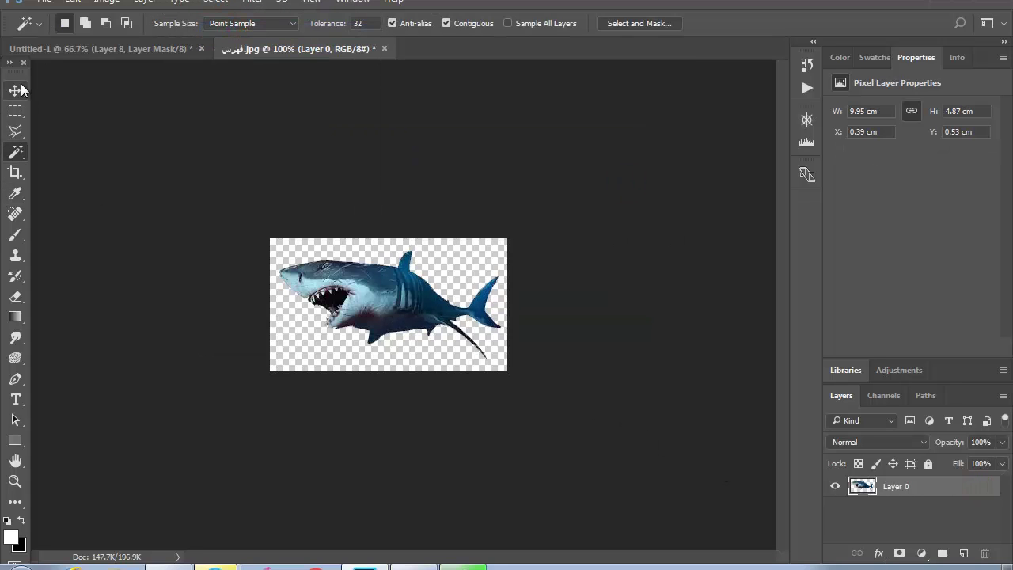
# Drag the cut-out shark into Untitled-1 as Layer 10 and raise it in the layer stack
pyautogui.press('v')
pyautogui.moveTo(395, 294)
pyautogui.mouseDown()
pyautogui.moveTo(584, 332)
pyautogui.moveTo(619, 383)
pyautogui.mouseUp()
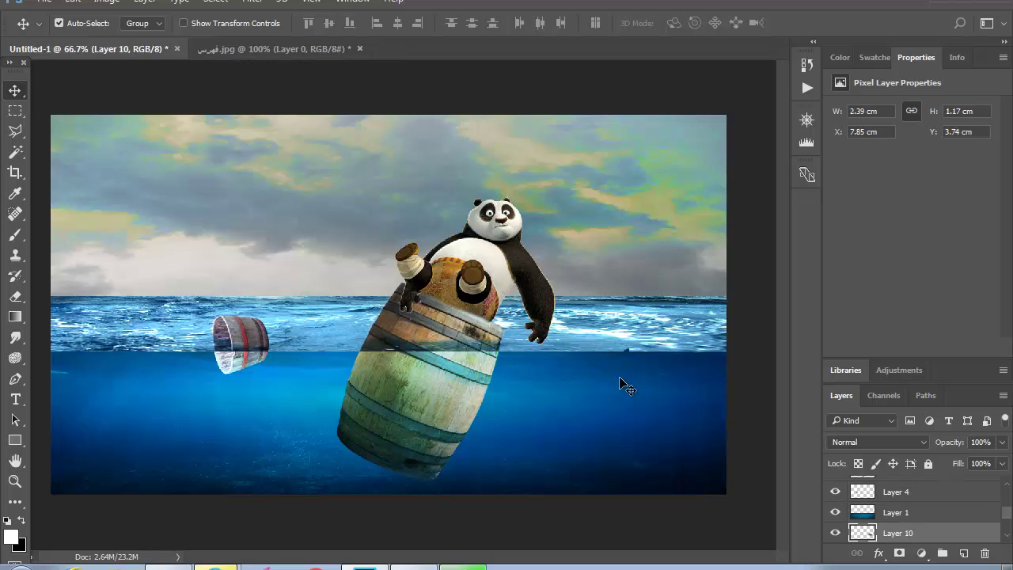
pyautogui.click(302, 49)
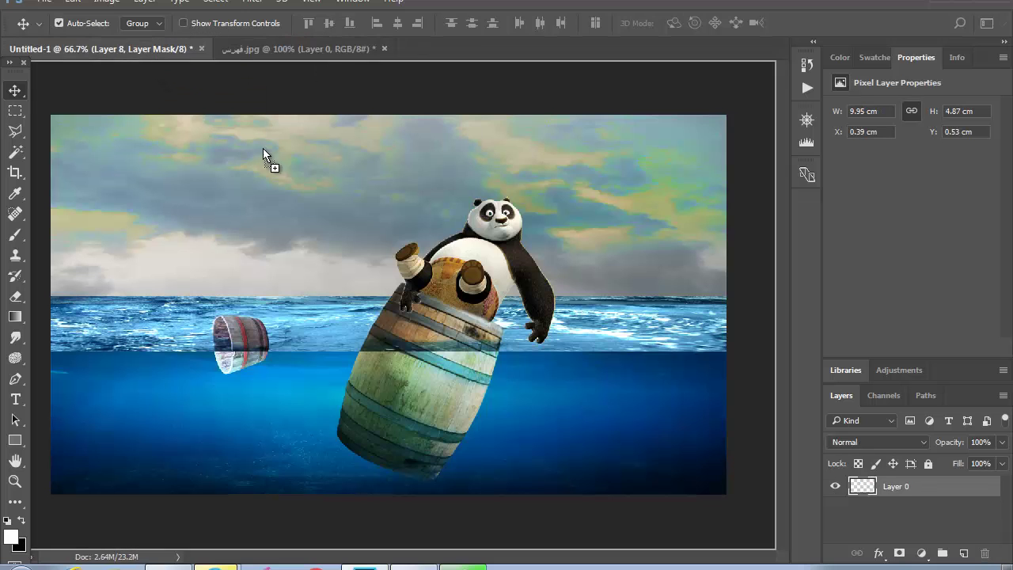
pyautogui.moveTo(396, 316); pyautogui.dragTo(308, 202)
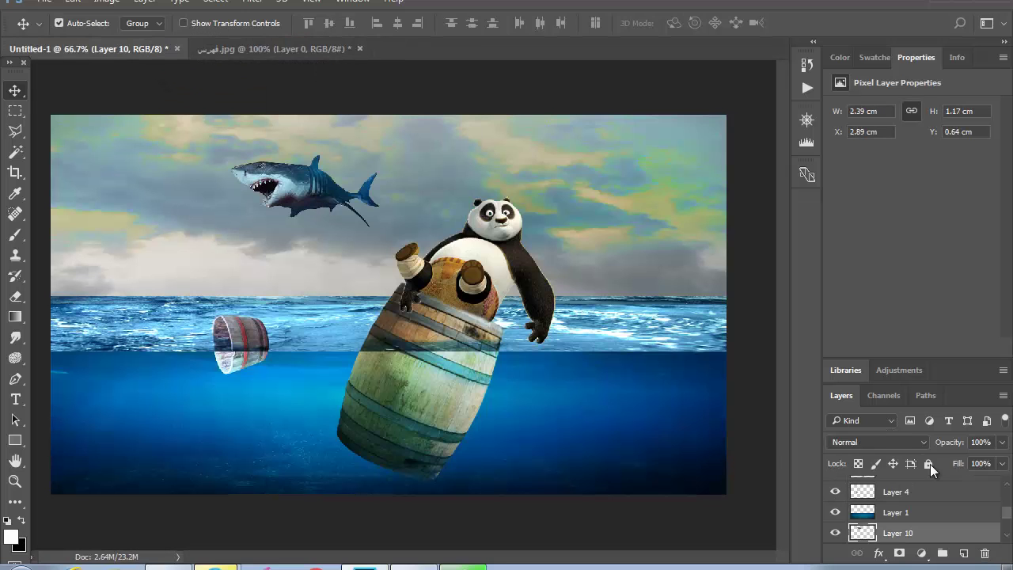
pyautogui.moveTo(930, 542)
pyautogui.mouseDown()
pyautogui.moveTo(935, 521)
pyautogui.moveTo(918, 515)
pyautogui.mouseUp()
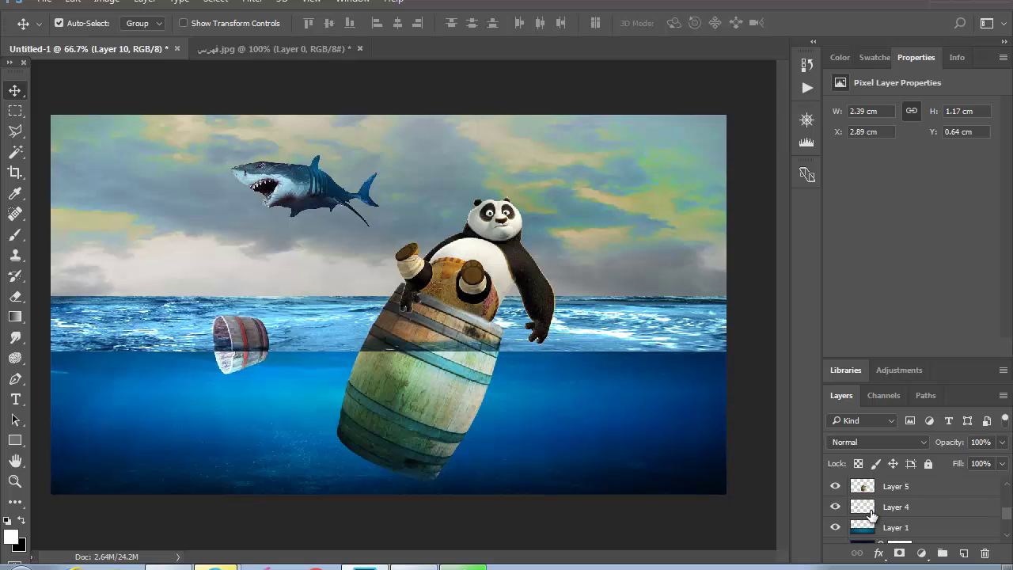
# Move the shark down into the water and enlarge it to about 148%
pyautogui.click(858, 508)
pyautogui.click(836, 506)
pyautogui.click(834, 486)
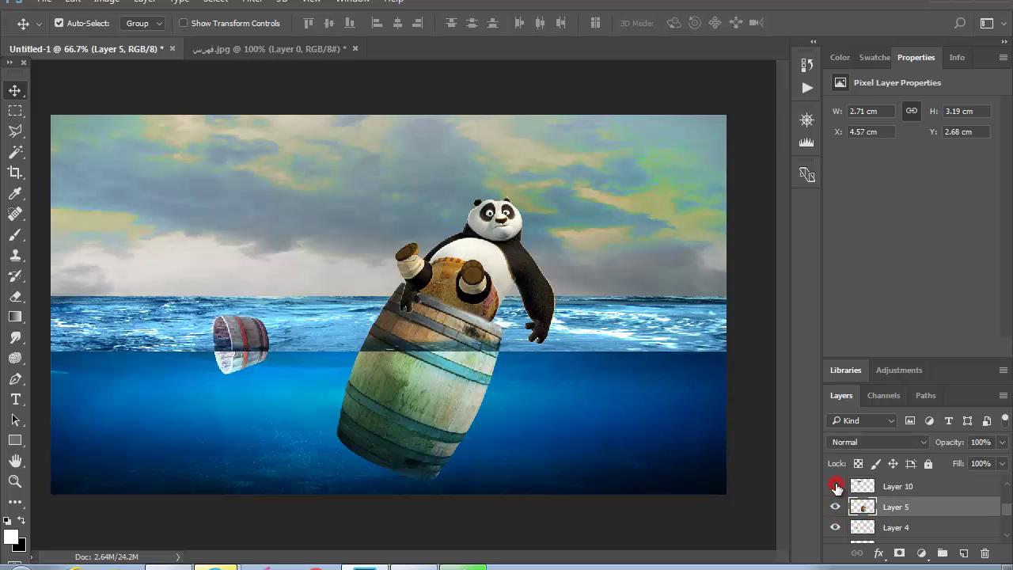
pyautogui.moveTo(308, 194)
pyautogui.mouseDown()
pyautogui.moveTo(581, 336)
pyautogui.moveTo(561, 403)
pyautogui.moveTo(567, 427)
pyautogui.mouseUp()
pyautogui.moveTo(495, 459); pyautogui.dragTo(455, 471)
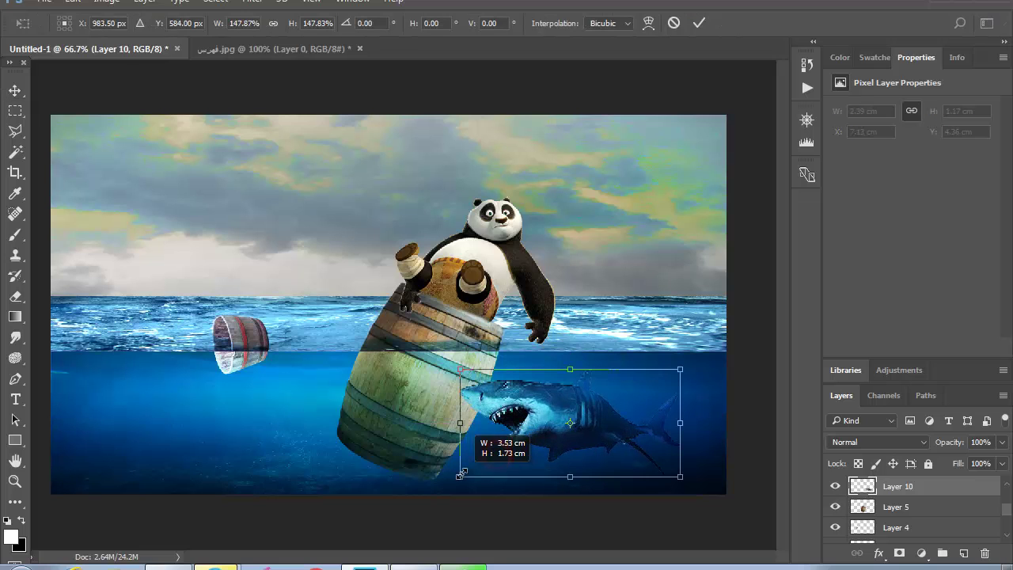
# Nudge the shark left, rotate it about 11°, and settle its jaws against the barrel
pyautogui.hotkey('shift', 'Left')
pyautogui.hotkey('shift', 'Left')
pyautogui.hotkey('shift', 'Left')
pyautogui.hotkey('shift', 'Left')
pyautogui.hotkey('shift', 'Left')
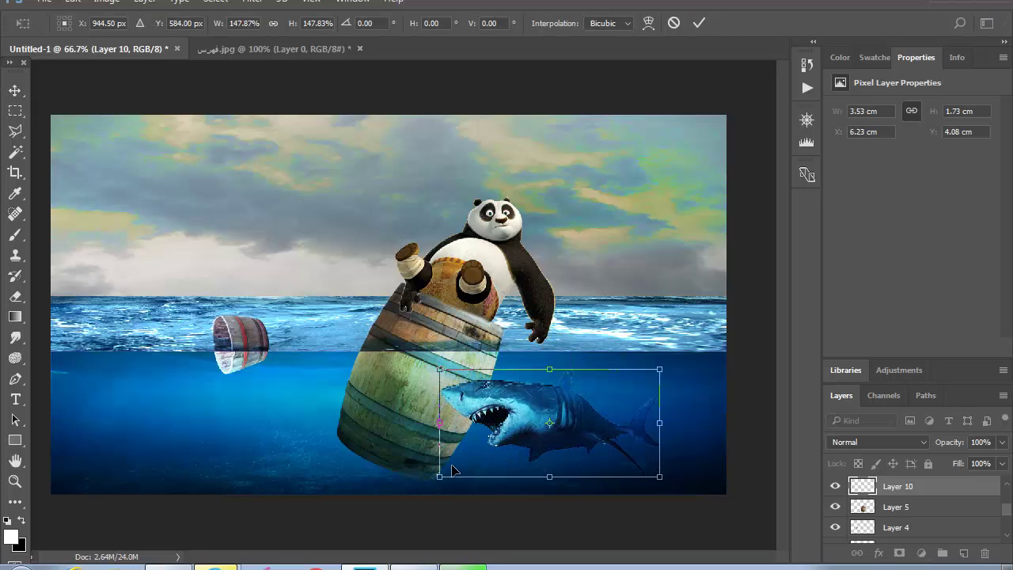
pyautogui.press('Left')
pyautogui.press('Left')
pyautogui.press('Left')
pyautogui.hotkey('shift', 'Left')
pyautogui.press('Left')
pyautogui.press('Left')
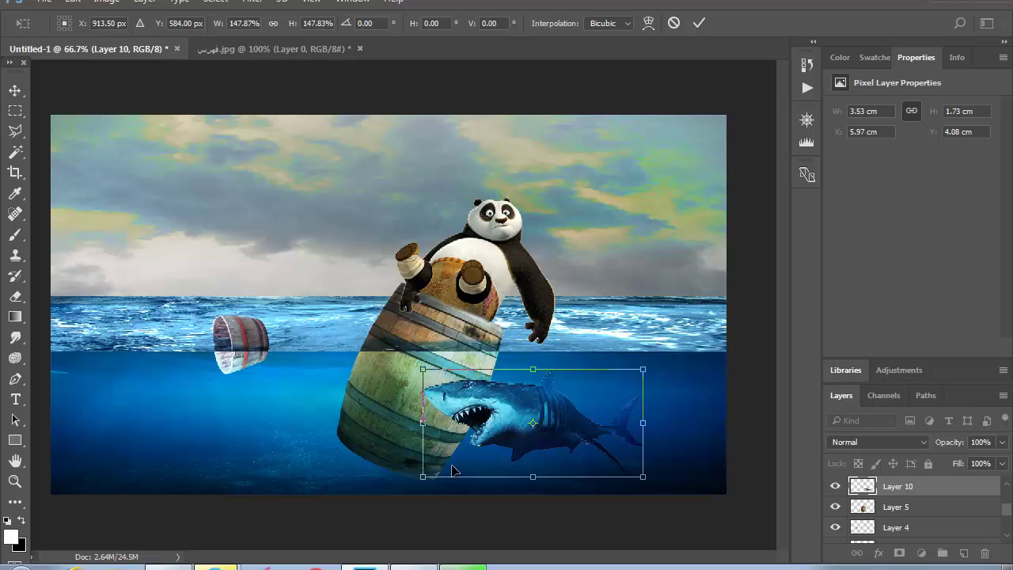
pyautogui.press('Left')
pyautogui.press('Left')
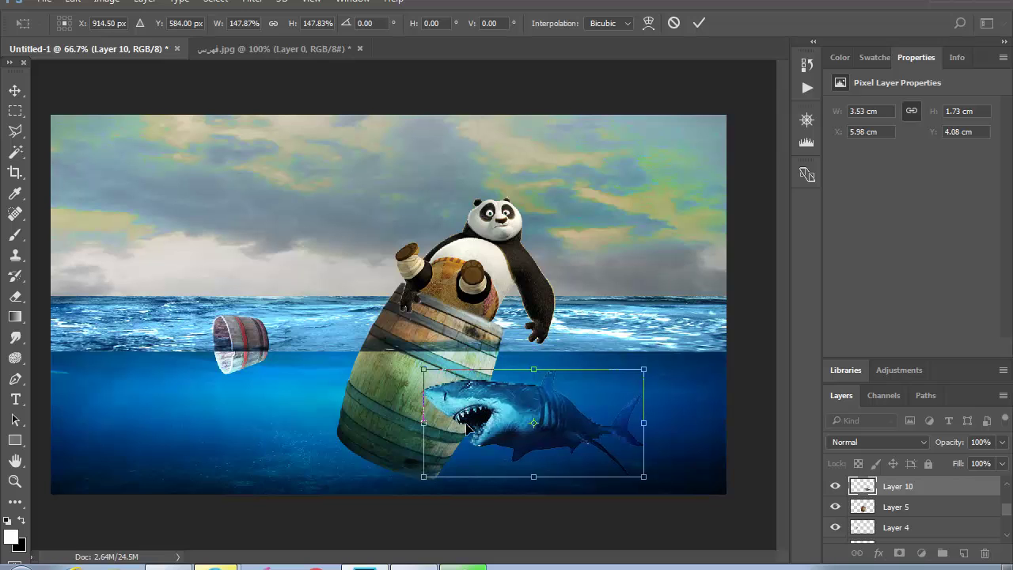
pyautogui.press('Left')
pyautogui.press('Left')
pyautogui.press('Left')
pyautogui.moveTo(657, 356); pyautogui.dragTo(687, 375)
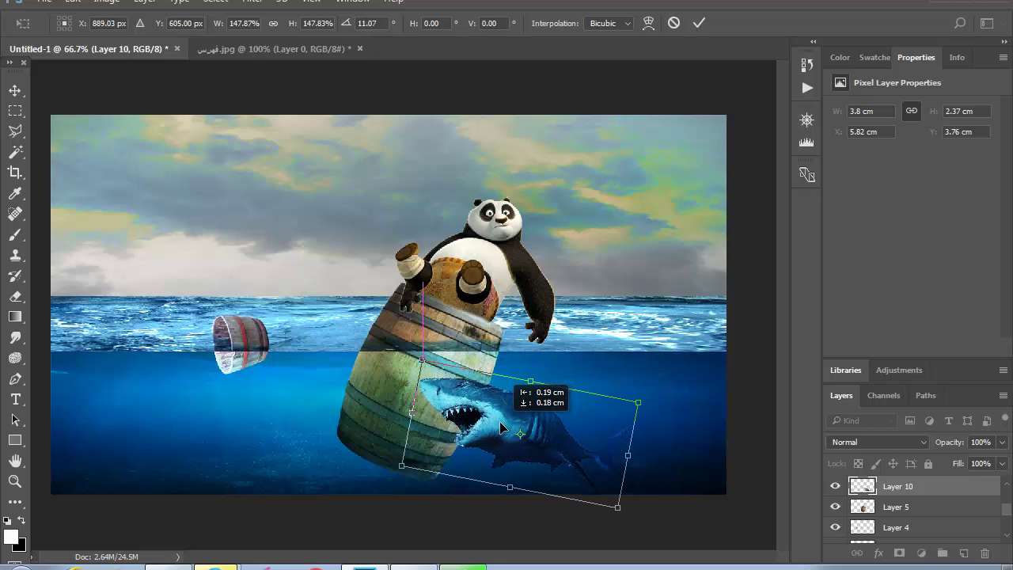
pyautogui.moveTo(508, 417); pyautogui.dragTo(499, 428)
pyautogui.press('Return')
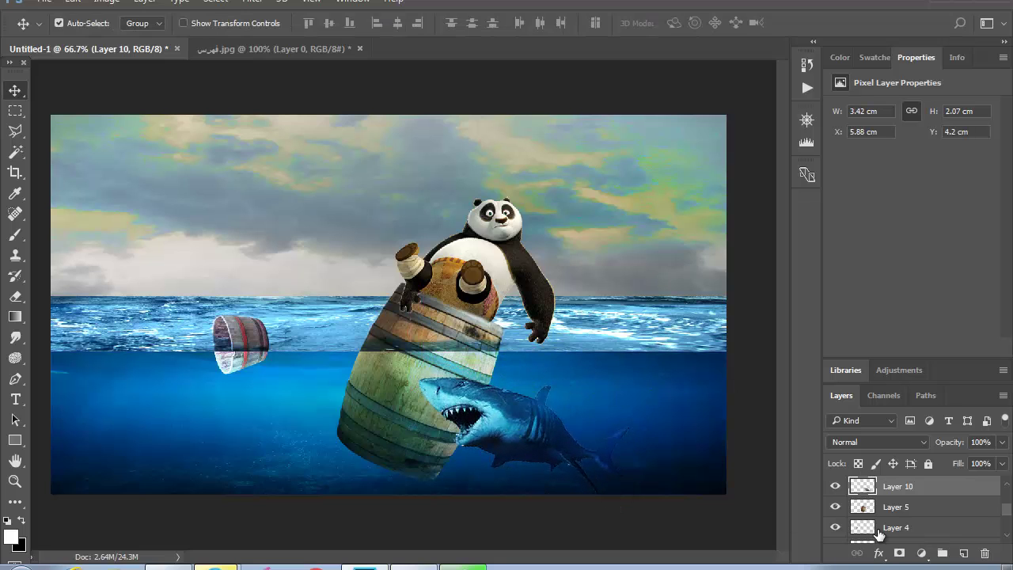
# Add a layer mask to shark Layer 10 and set a black brush, zoomed in on the snout
pyautogui.click(900, 553)
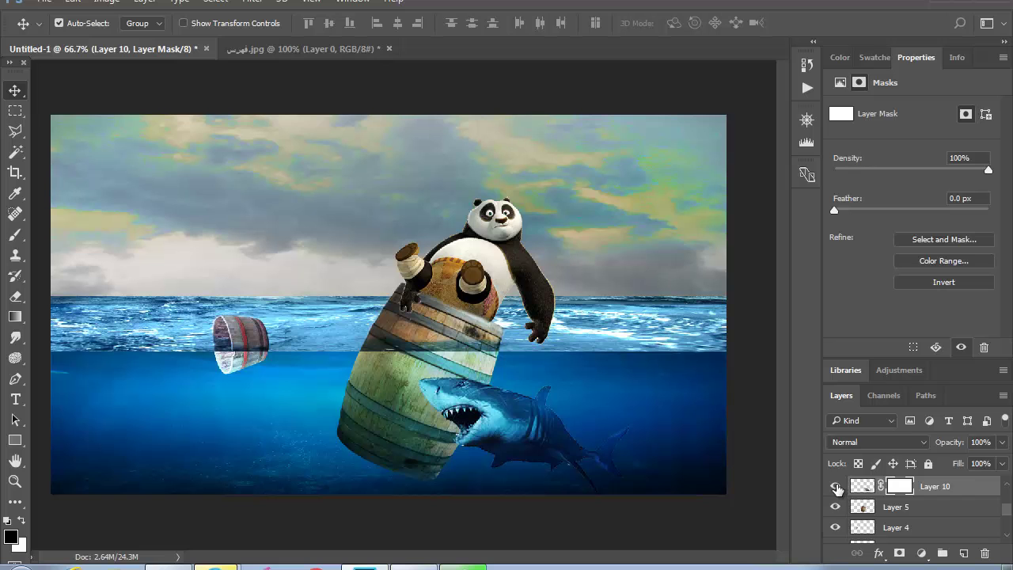
pyautogui.click(14, 481)
pyautogui.click(477, 461)
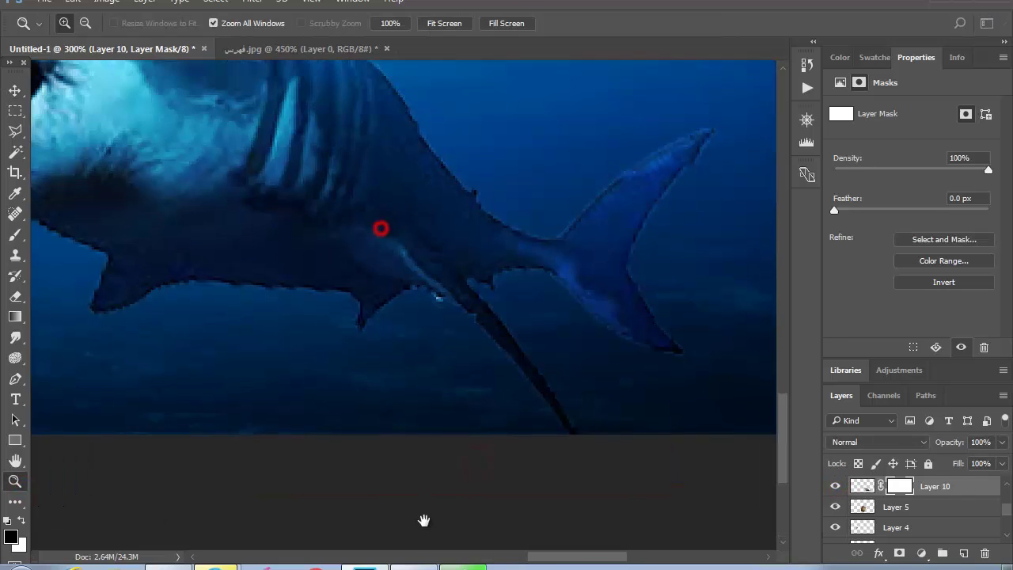
pyautogui.moveTo(424, 520); pyautogui.dragTo(389, 229)
pyautogui.click(14, 235)
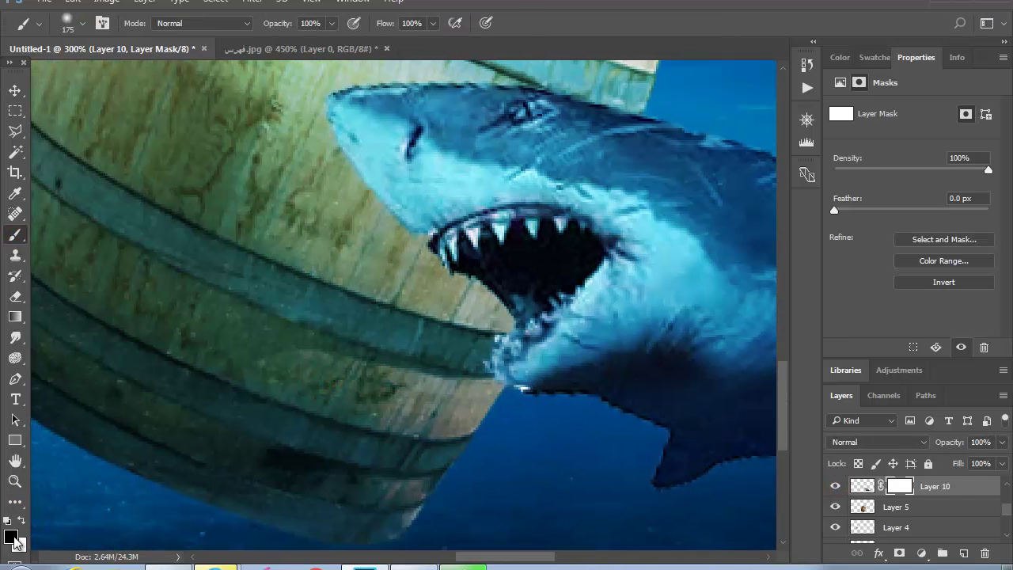
pyautogui.click(11, 536)
pyautogui.click(954, 33)
pyautogui.moveTo(499, 239); pyautogui.dragTo(572, 348)
# Paint the mask with shrinking brush sizes so the barrel overlaps the shark's jaws
pyautogui.moveTo(425, 226)
pyautogui.mouseDown()
pyautogui.moveTo(475, 207)
pyautogui.moveTo(493, 368)
pyautogui.moveTo(230, 260)
pyautogui.mouseUp()
pyautogui.press('[')
pyautogui.press('[')
pyautogui.press('[')
pyautogui.press('[')
pyautogui.press('[')
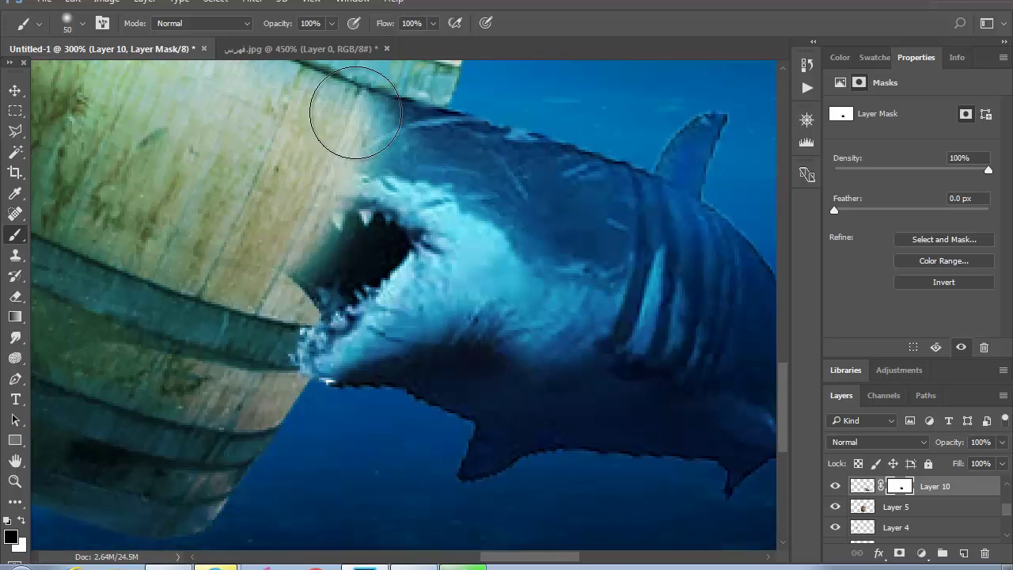
pyautogui.moveTo(355, 112)
pyautogui.mouseDown()
pyautogui.moveTo(373, 248)
pyautogui.moveTo(258, 361)
pyautogui.mouseUp()
pyautogui.press('[')
pyautogui.press('[')
pyautogui.press('[')
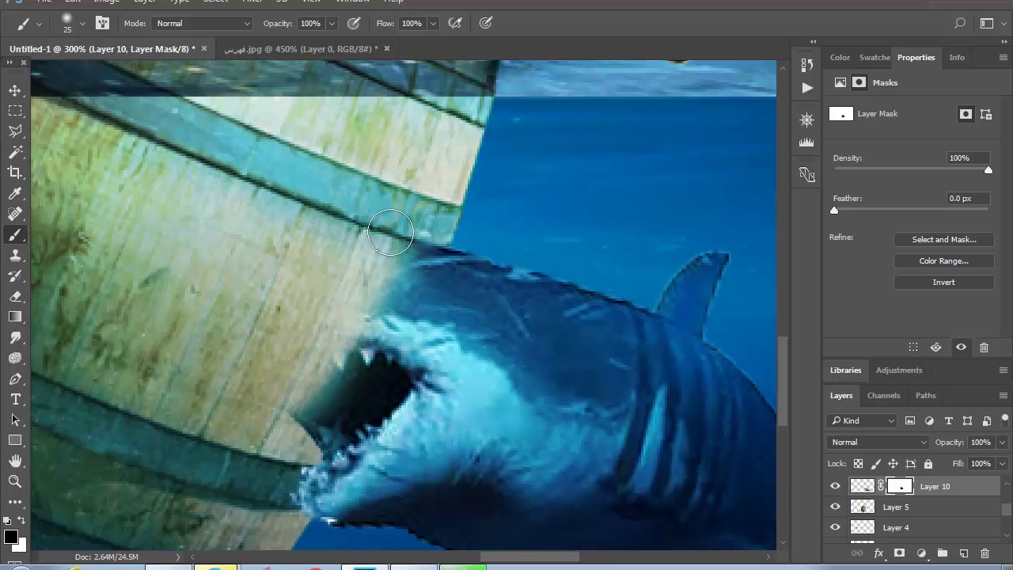
pyautogui.moveTo(390, 232)
pyautogui.mouseDown()
pyautogui.moveTo(402, 219)
pyautogui.moveTo(413, 249)
pyautogui.moveTo(294, 414)
pyautogui.mouseUp()
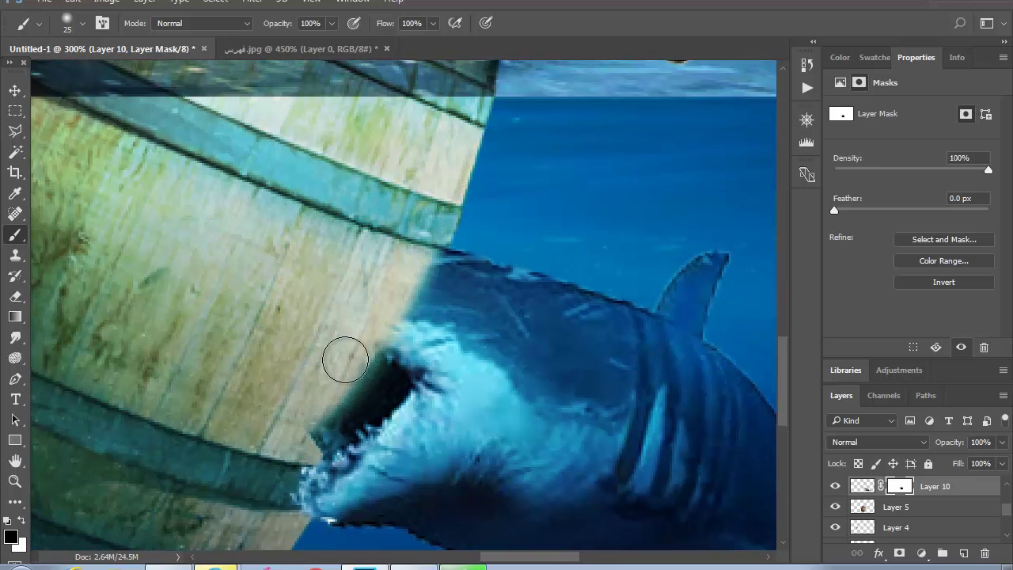
pyautogui.press('[')
pyautogui.press('[')
pyautogui.moveTo(428, 228)
pyautogui.mouseDown()
pyautogui.moveTo(396, 327)
pyautogui.moveTo(282, 430)
pyautogui.moveTo(357, 380)
pyautogui.moveTo(395, 316)
pyautogui.moveTo(361, 373)
pyautogui.moveTo(305, 430)
pyautogui.moveTo(386, 356)
pyautogui.moveTo(357, 398)
pyautogui.moveTo(306, 436)
pyautogui.moveTo(388, 387)
pyautogui.moveTo(376, 372)
pyautogui.moveTo(362, 396)
pyautogui.mouseUp()
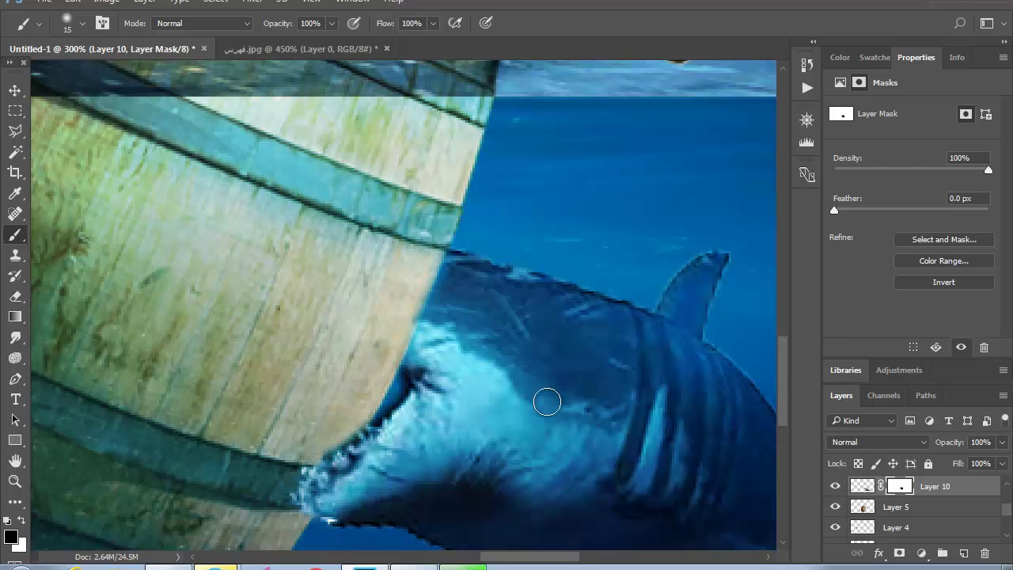
pyautogui.moveTo(547, 401); pyautogui.dragTo(499, 334)
pyautogui.moveTo(294, 351); pyautogui.dragTo(273, 368)
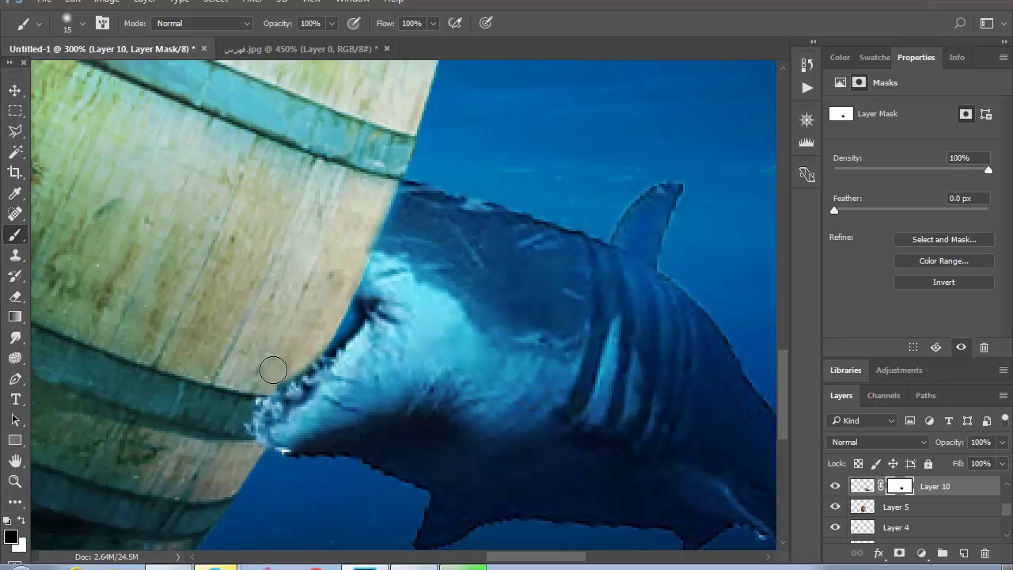
# Touch up the barrel-shark edge with the Spot Healing Brush and zoom out to the full composition
pyautogui.press('p')
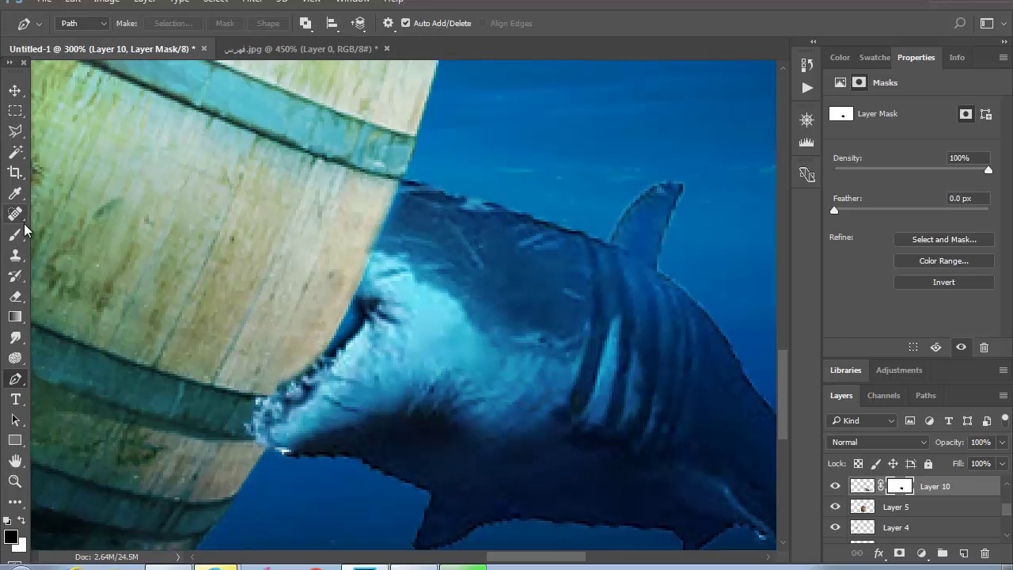
pyautogui.click(16, 214)
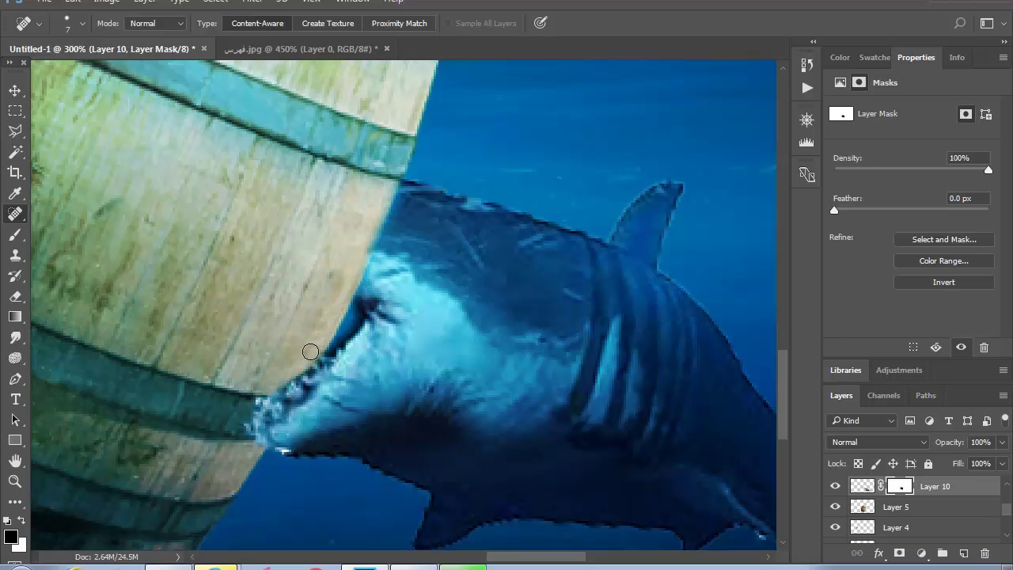
pyautogui.click(334, 276)
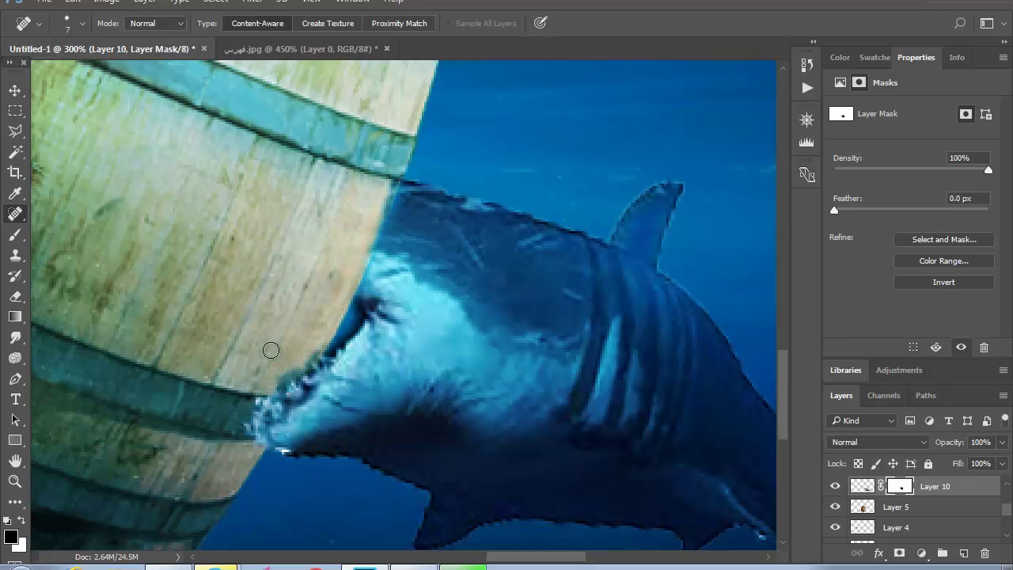
pyautogui.click(387, 164)
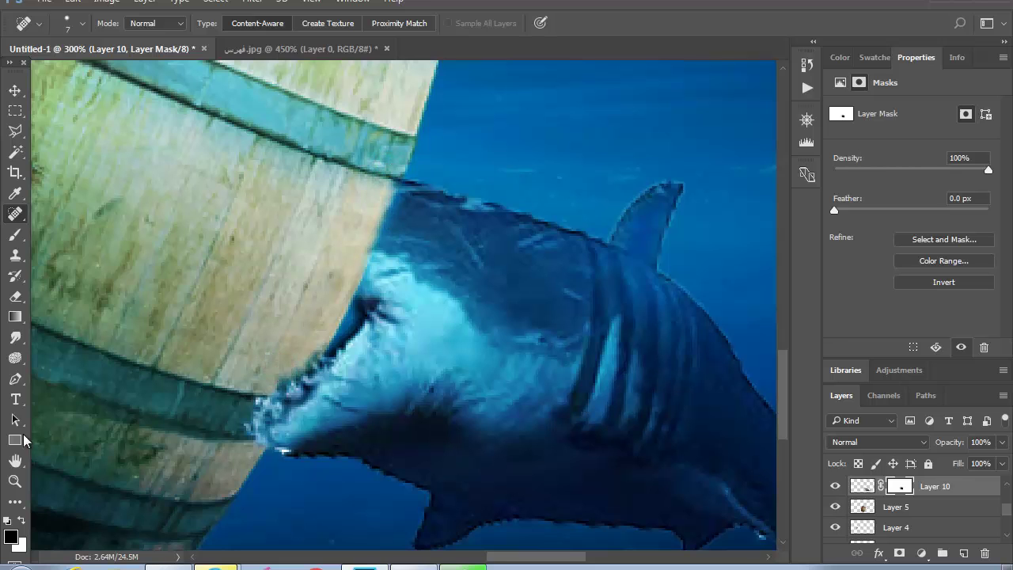
pyautogui.press('z')
pyautogui.keyDown('alt'); pyautogui.click(285, 305); pyautogui.keyUp('alt')
pyautogui.keyDown('alt'); pyautogui.click(285, 304); pyautogui.keyUp('alt')
pyautogui.keyDown('alt'); pyautogui.click(285, 305); pyautogui.keyUp('alt')
pyautogui.keyDown('alt'); pyautogui.click(287, 307); pyautogui.keyUp('alt')
pyautogui.click(355, 330)
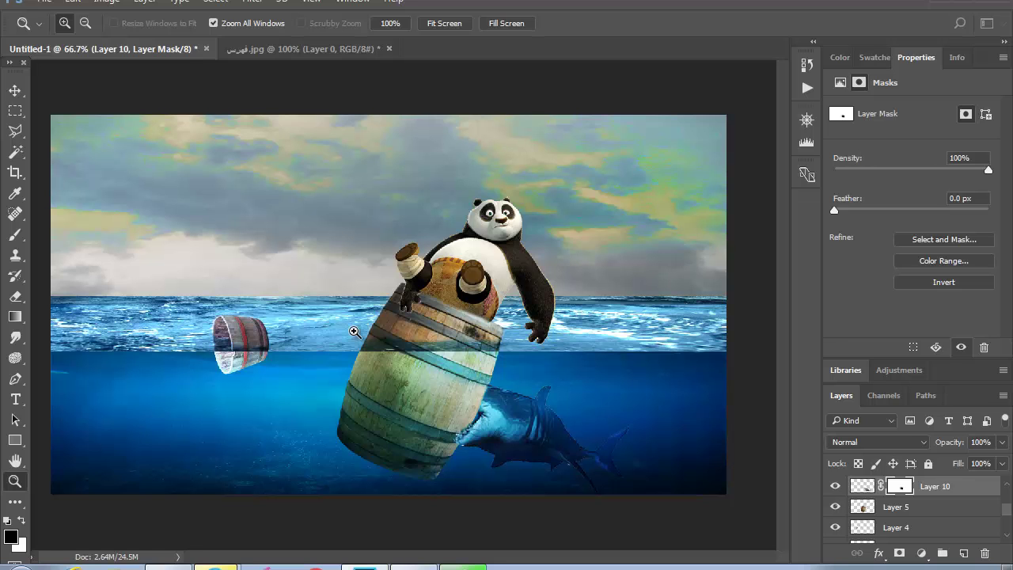
# Zoom in on the shark's mouth and refine Layer 10's mask along the bite edge with a small brush
pyautogui.click(511, 326)
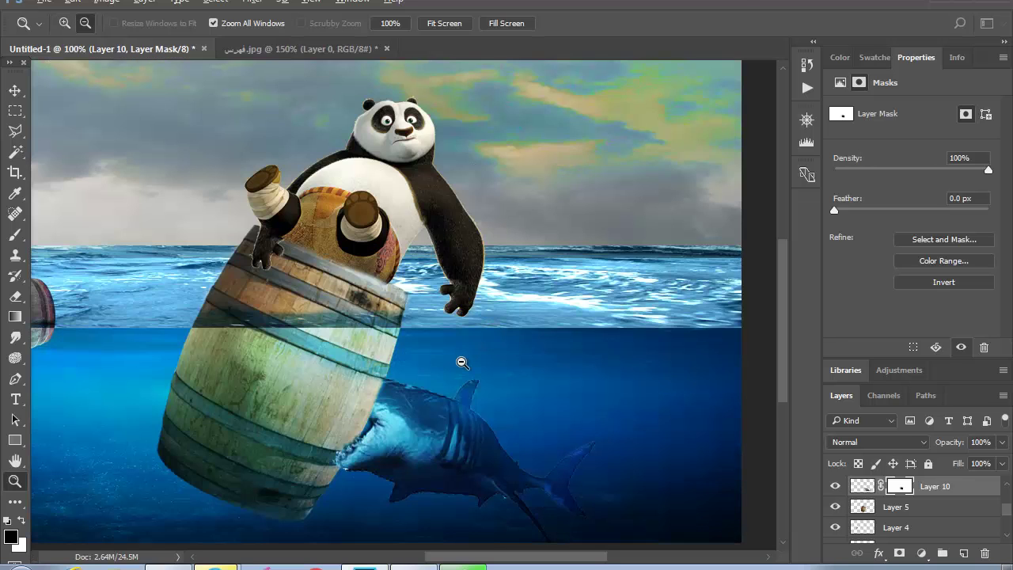
pyautogui.keyDown('alt'); pyautogui.click(463, 361); pyautogui.keyUp('alt')
pyautogui.click(504, 433)
pyautogui.moveTo(571, 402); pyautogui.dragTo(586, 403)
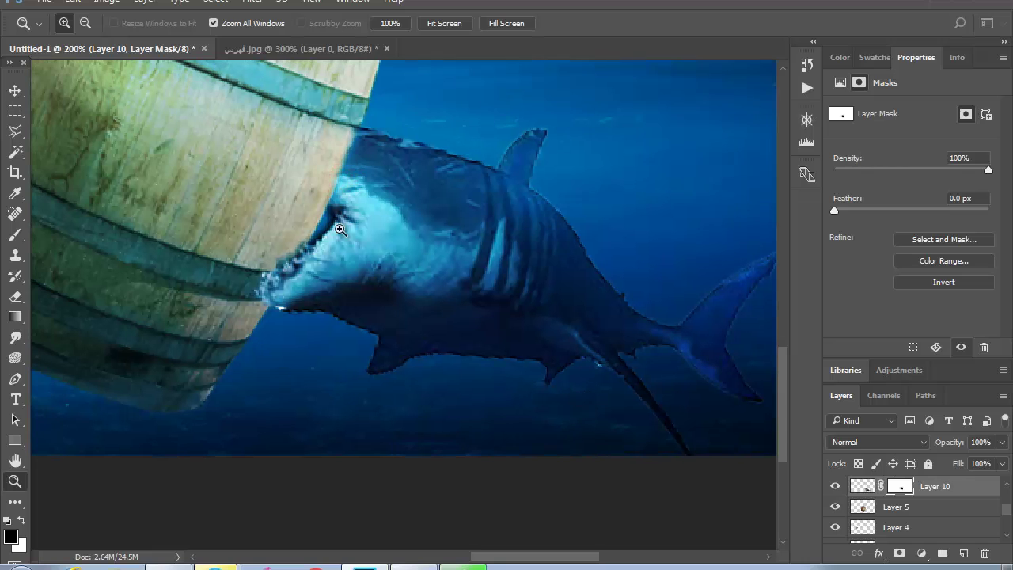
pyautogui.click(15, 234)
pyautogui.moveTo(306, 220)
pyautogui.mouseDown()
pyautogui.moveTo(265, 264)
pyautogui.moveTo(299, 225)
pyautogui.mouseUp()
pyautogui.moveTo(292, 281); pyautogui.dragTo(421, 270)
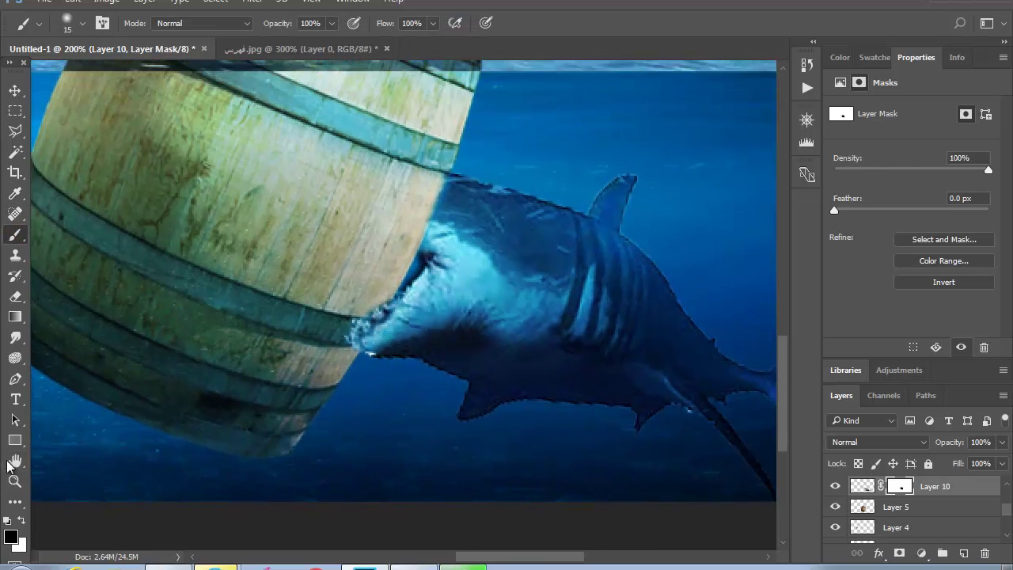
# Zoom out to the whole composition and toggle the shark layer to compare the result
pyautogui.click(15, 480)
pyautogui.keyDown('alt'); pyautogui.click(399, 336); pyautogui.keyUp('alt')
pyautogui.click(486, 424)
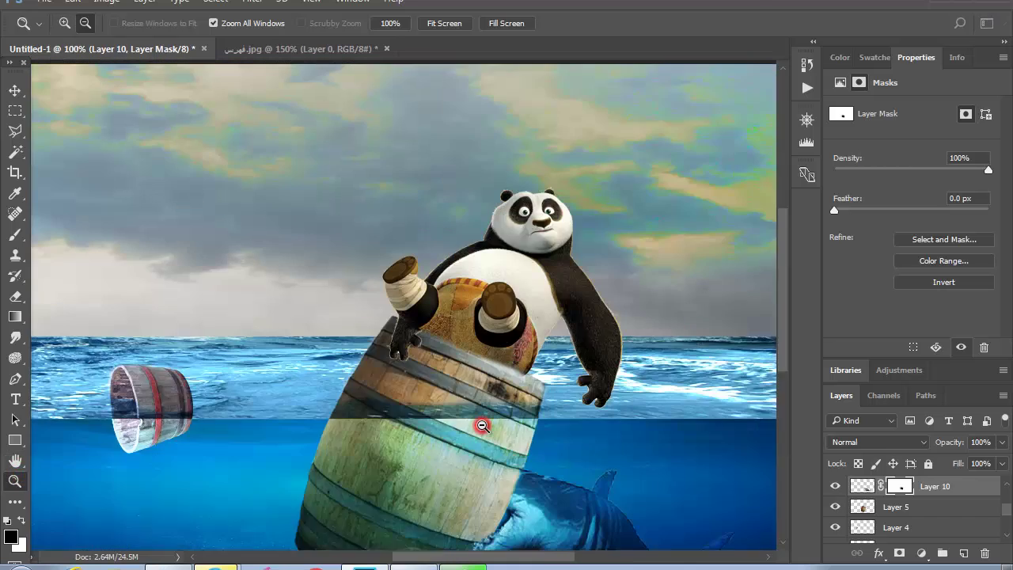
pyautogui.keyDown('alt'); pyautogui.click(477, 423); pyautogui.keyUp('alt')
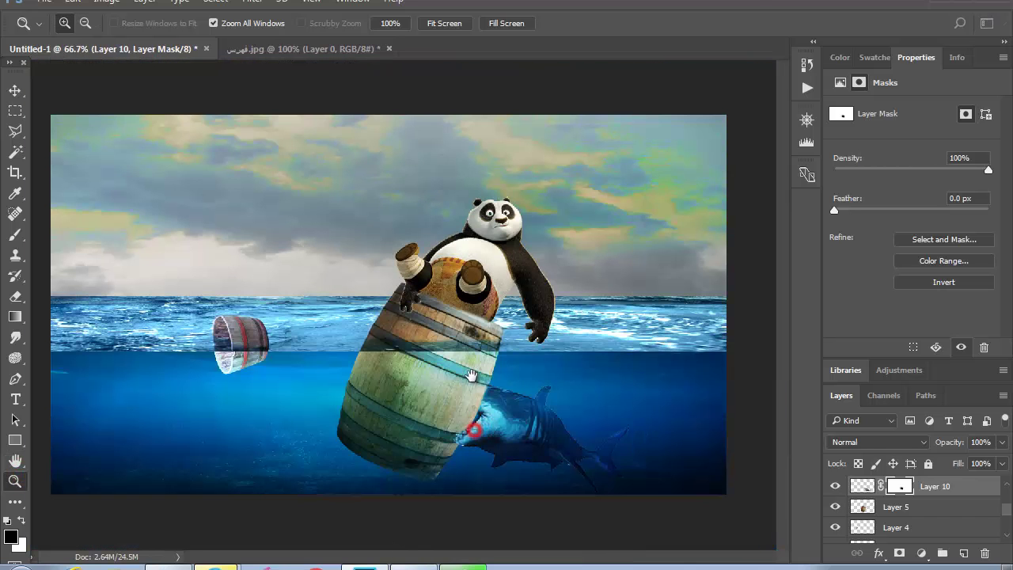
pyautogui.click(837, 488)
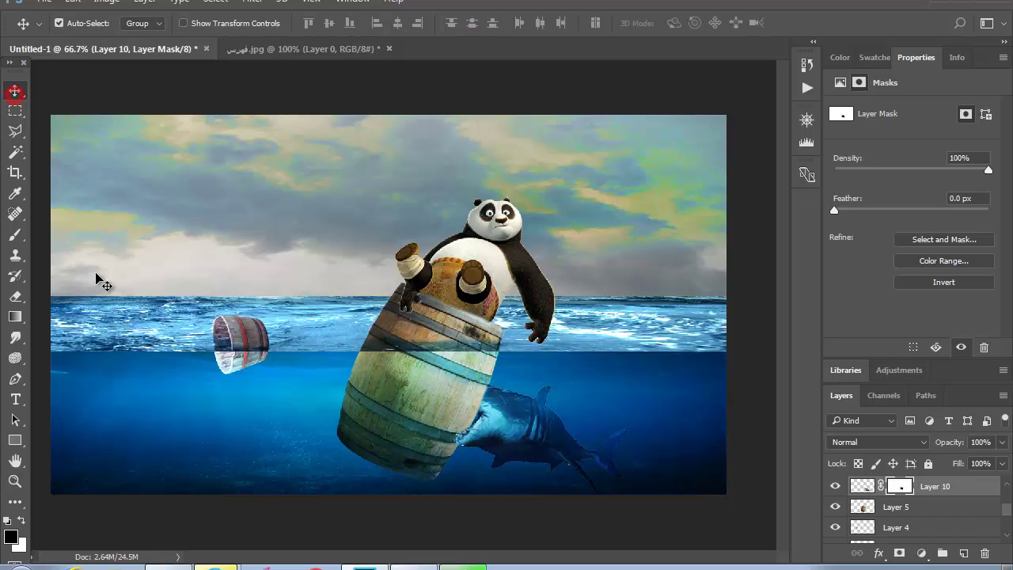
pyautogui.keyDown('alt'); pyautogui.click(379, 340); pyautogui.keyUp('alt')
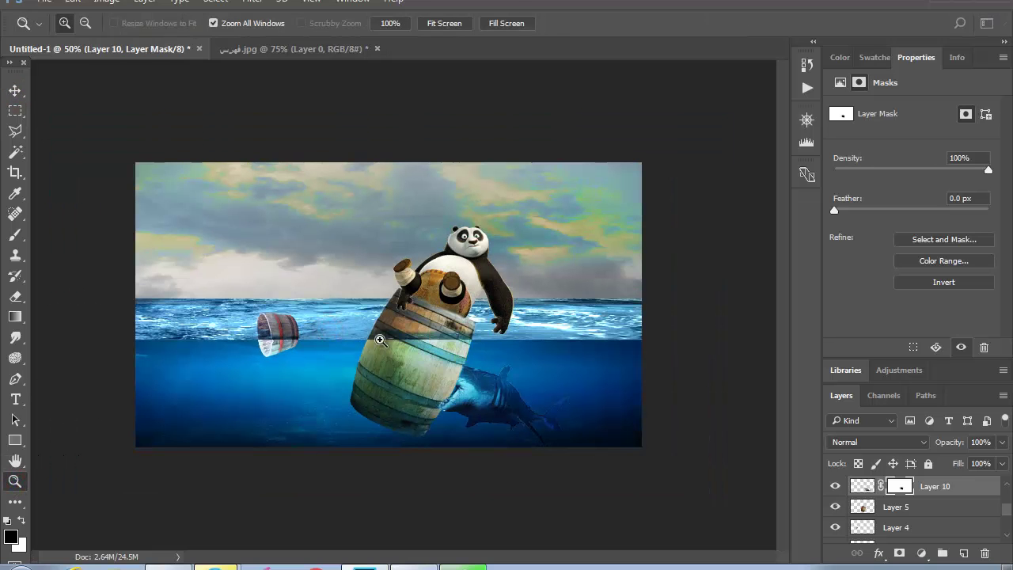